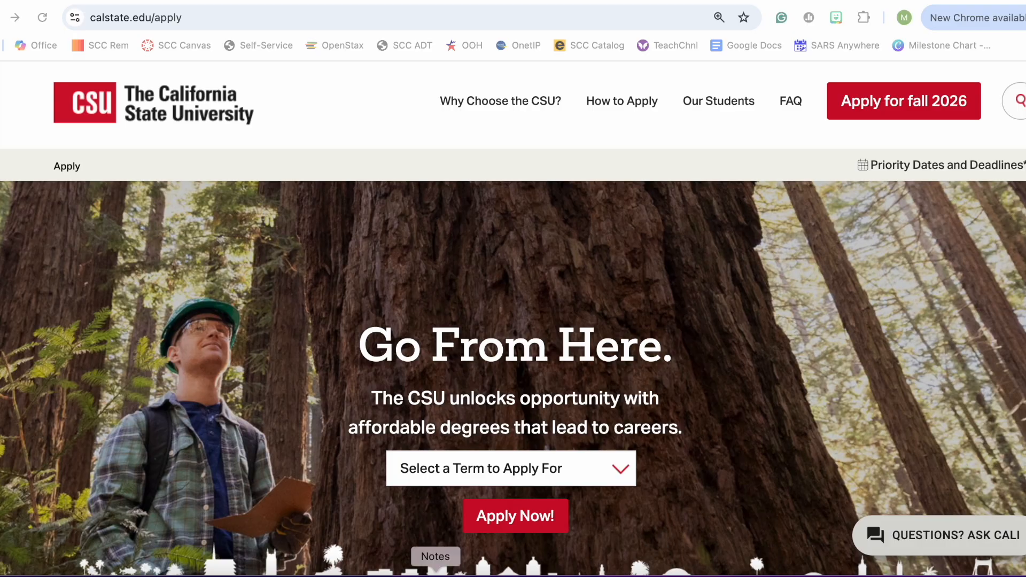
# Choose a term to apply for and continue to the Cal State Apply sign-in page
pyautogui.click(620, 470)
pyautogui.click(620, 471)
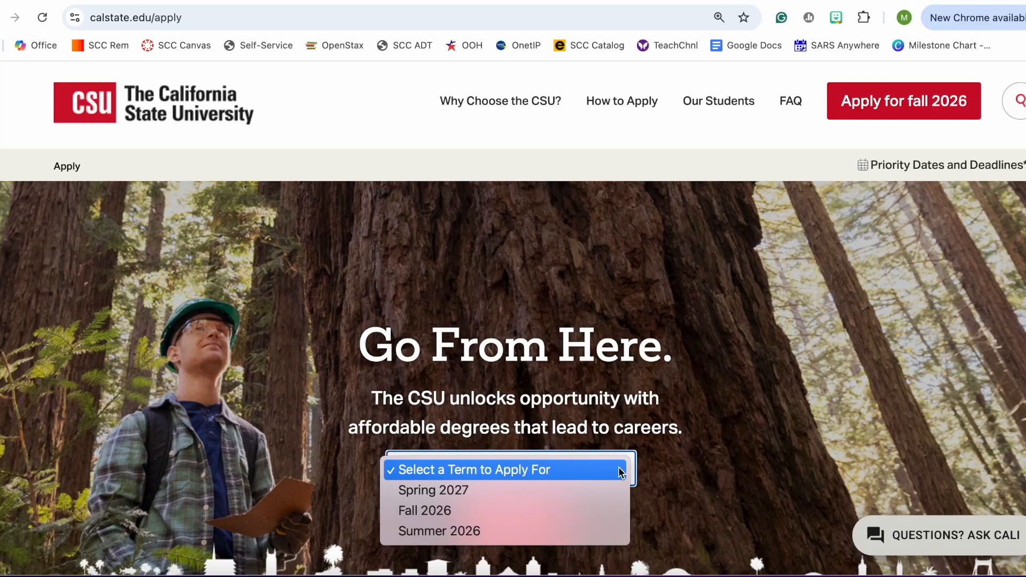
pyautogui.click(602, 489)
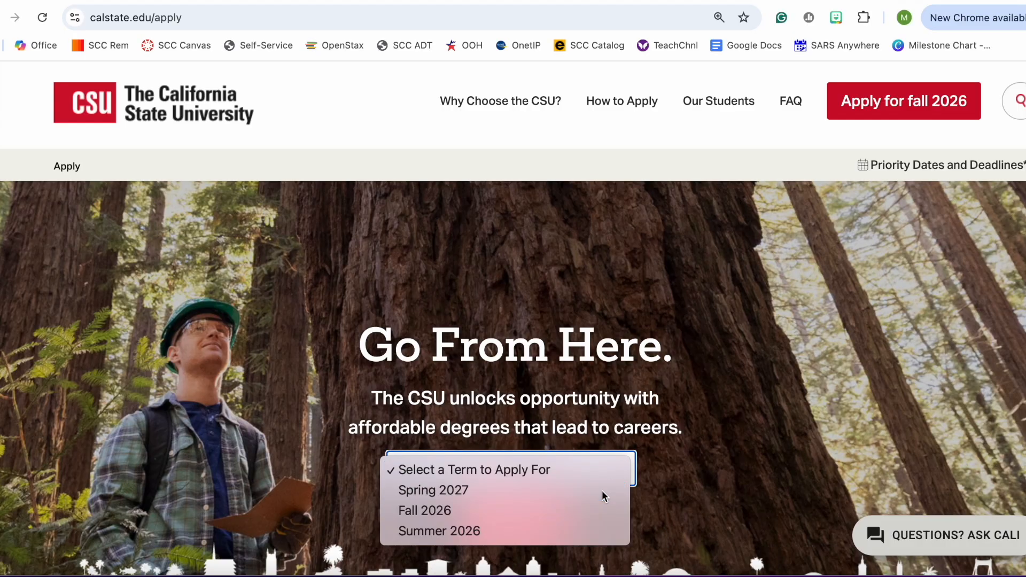
pyautogui.click(536, 518)
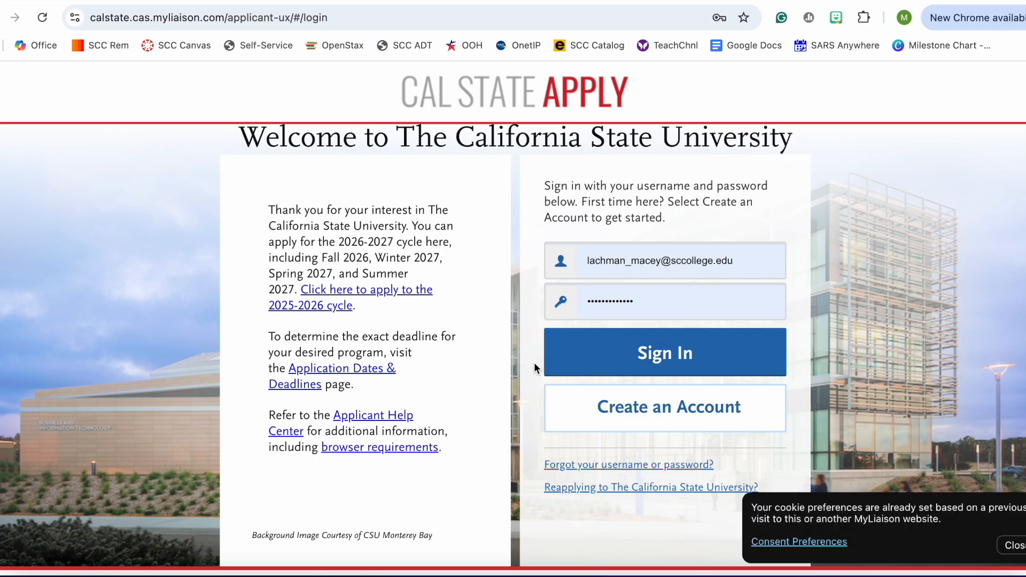
# Dismiss the cookie notice and sign in with the credentials already filled in
pyautogui.click(1013, 546)
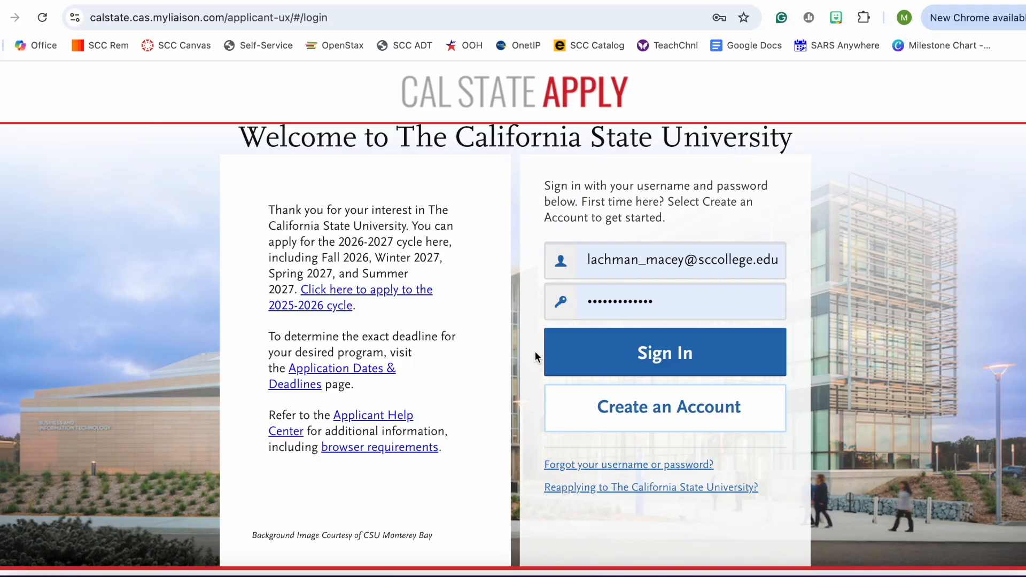
pyautogui.click(652, 355)
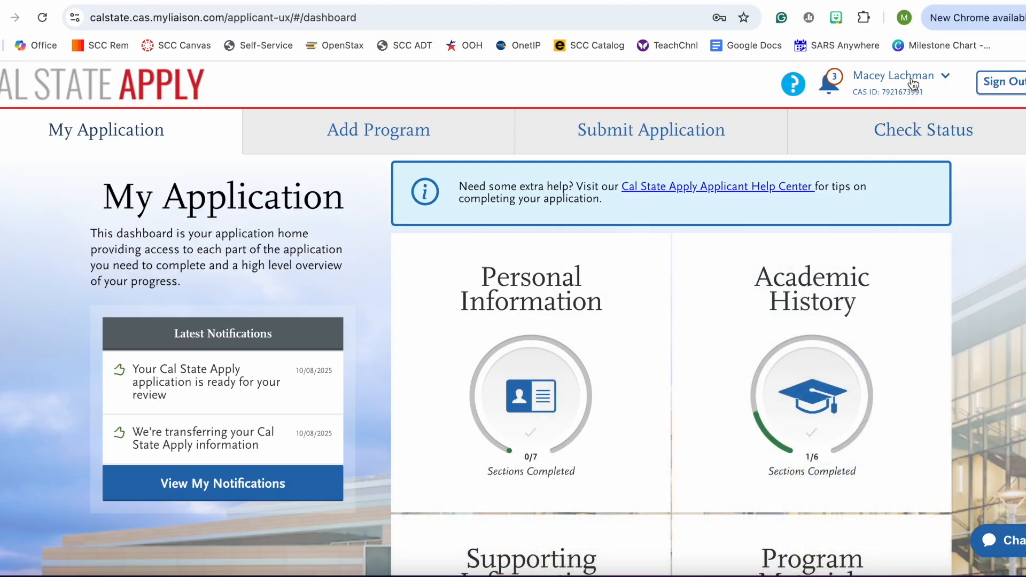
# Open the Extended Profile of the applicant account
pyautogui.click(914, 81)
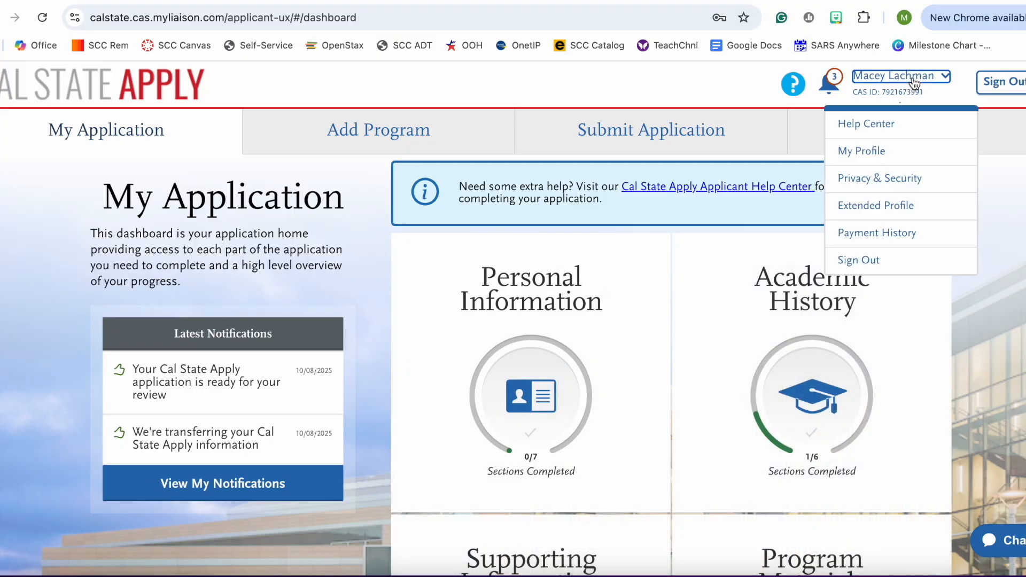
pyautogui.click(908, 207)
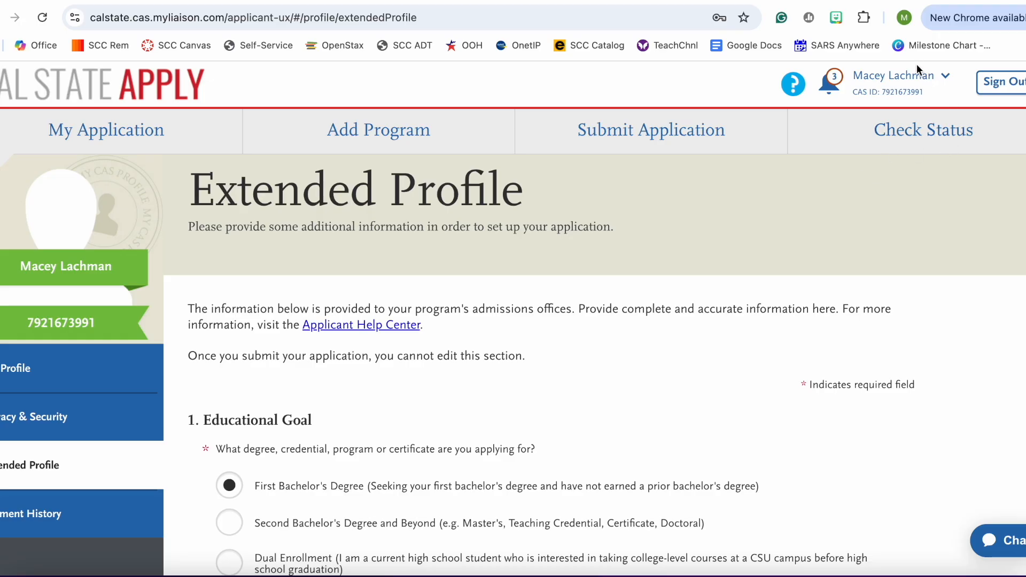
pyautogui.click(912, 80)
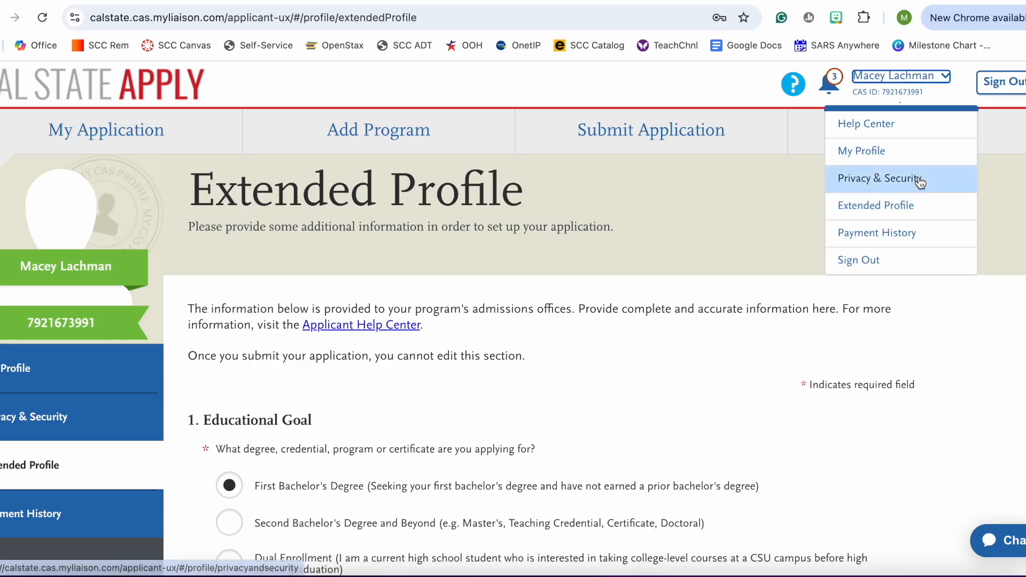
pyautogui.click(743, 333)
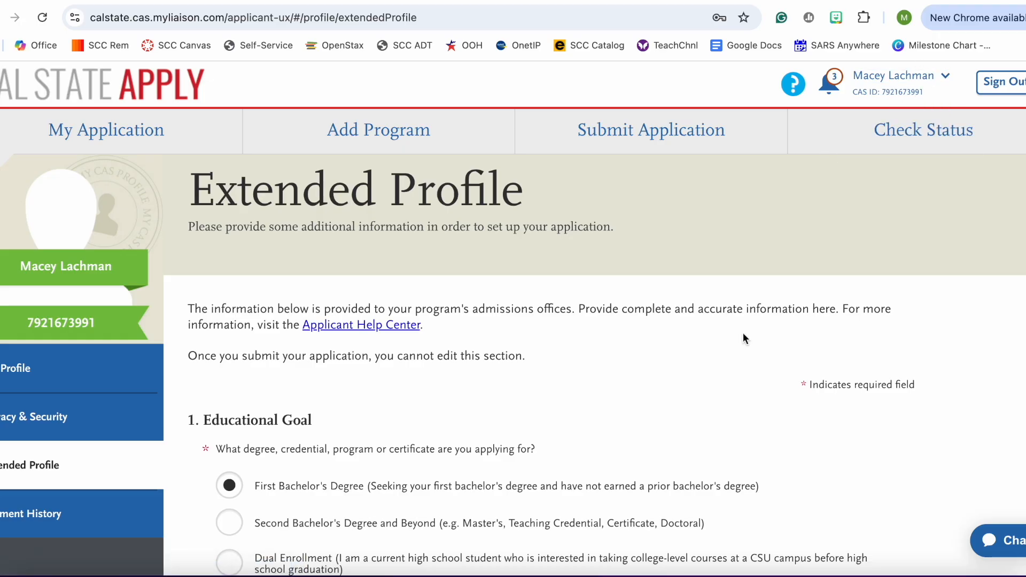
# Review the Educational Goal answers, including degree sought, educational status and community college, and examine the ADT program options
pyautogui.scroll(-2, 743, 333)
pyautogui.scroll(-2, 743, 334)
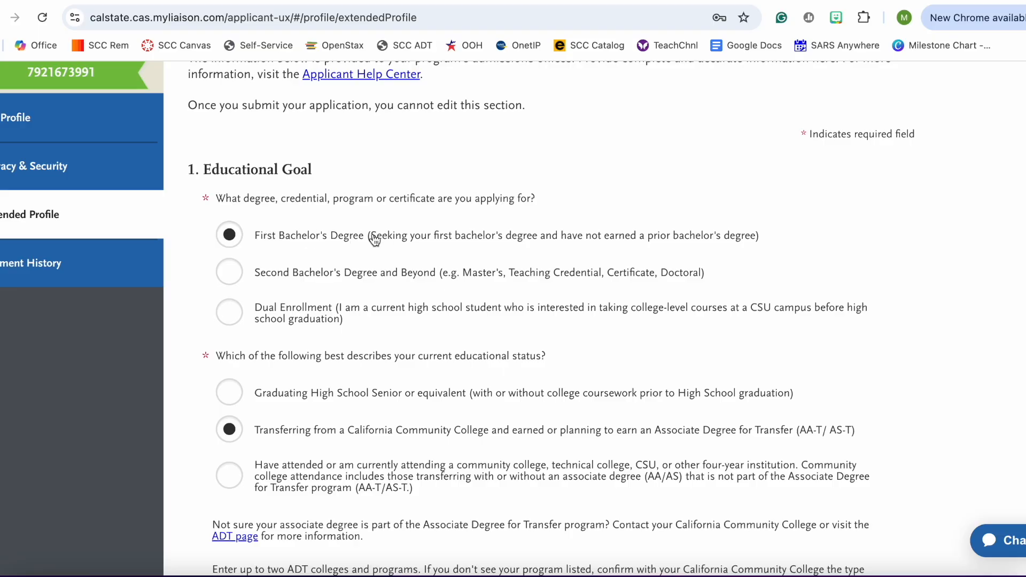
pyautogui.scroll(-2, 375, 239)
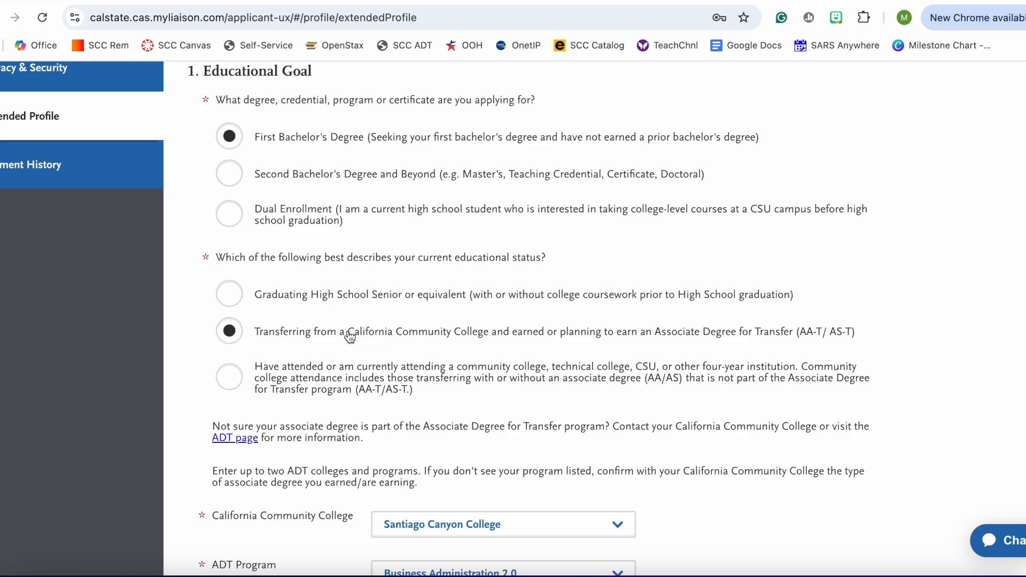
pyautogui.scroll(-4, 447, 340)
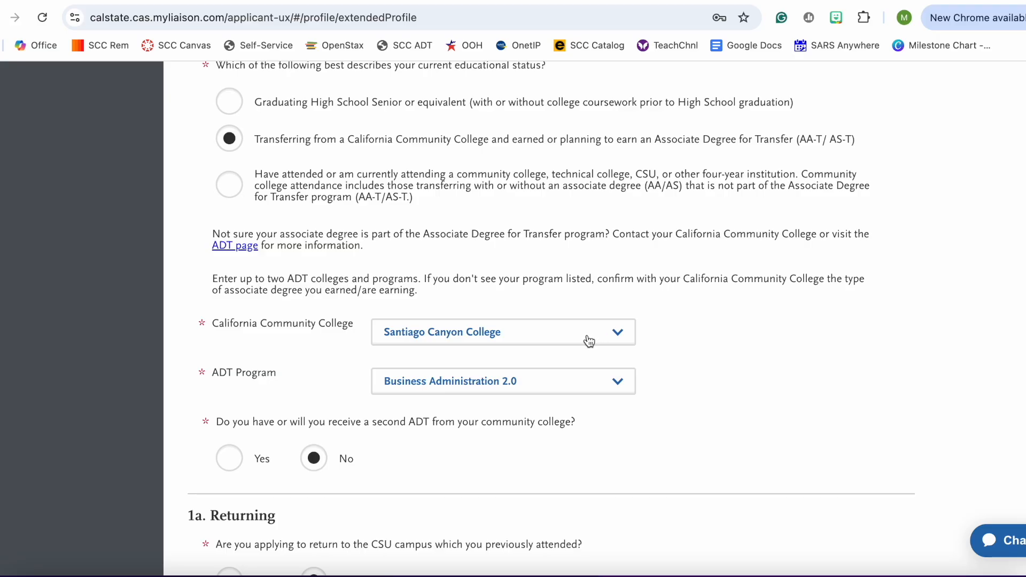
pyautogui.click(582, 385)
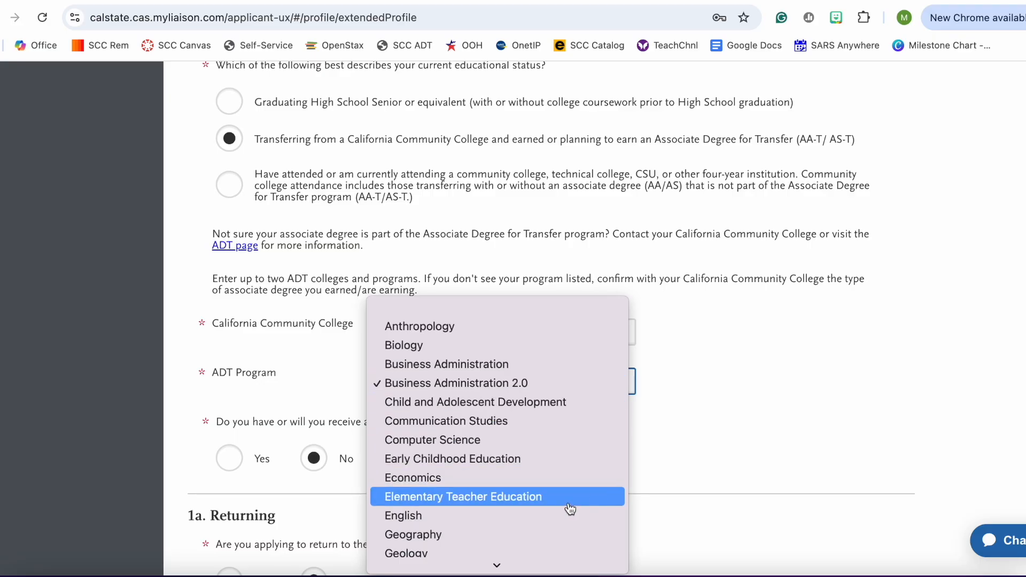
pyautogui.click(764, 426)
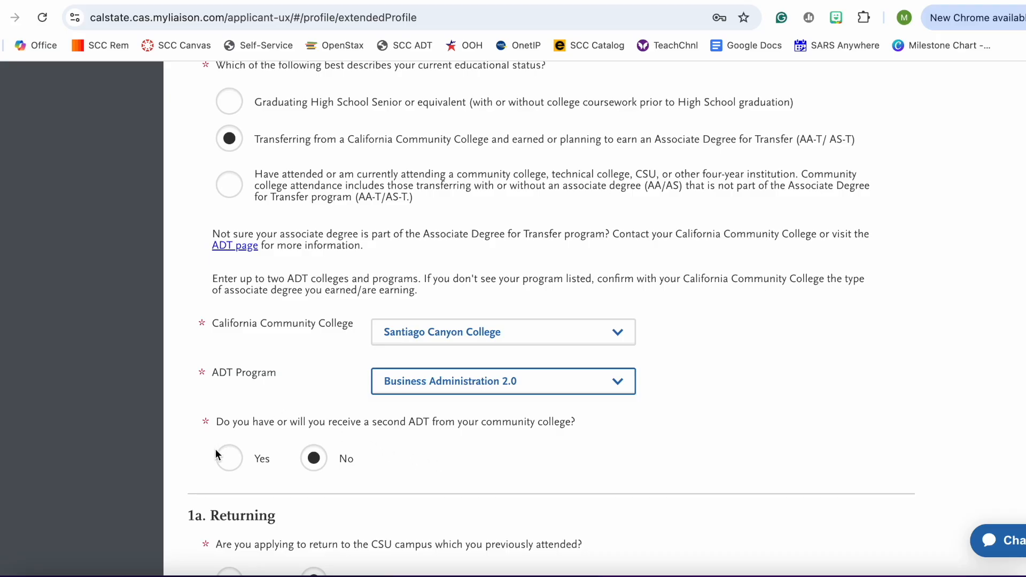
# Review the second ADT, Returning, US Military Status and International Applicant answers in the Extended Profile
pyautogui.scroll(-1, 538, 483)
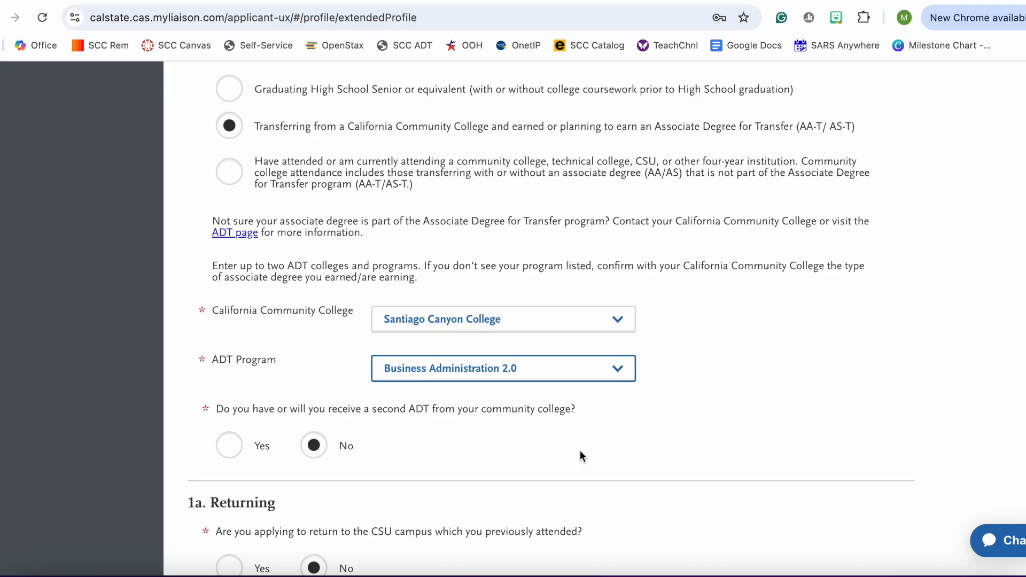
pyautogui.scroll(-1, 581, 452)
pyautogui.scroll(-5, 656, 421)
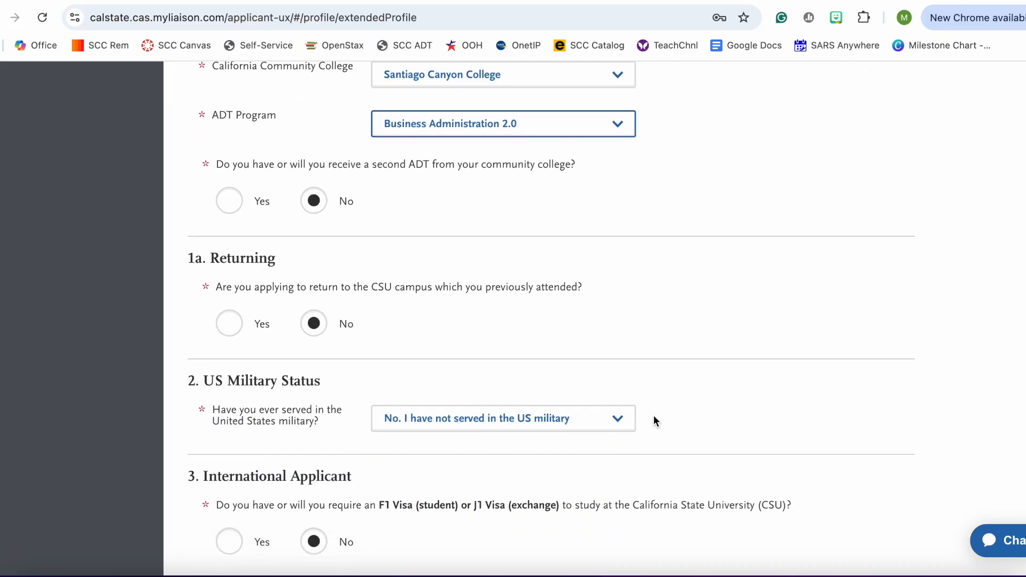
pyautogui.scroll(-2, 656, 421)
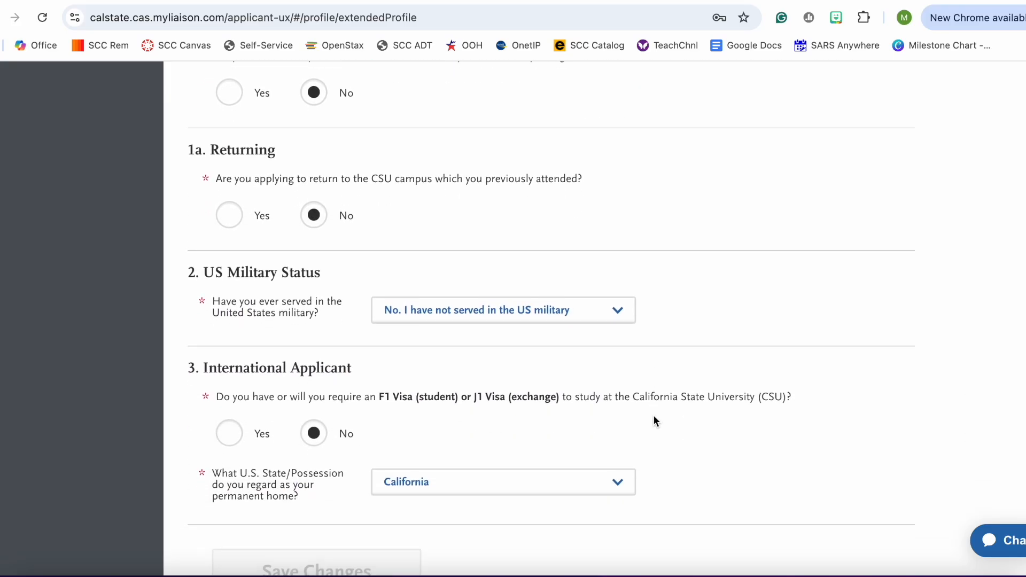
pyautogui.scroll(12, 655, 421)
pyautogui.scroll(4, 653, 414)
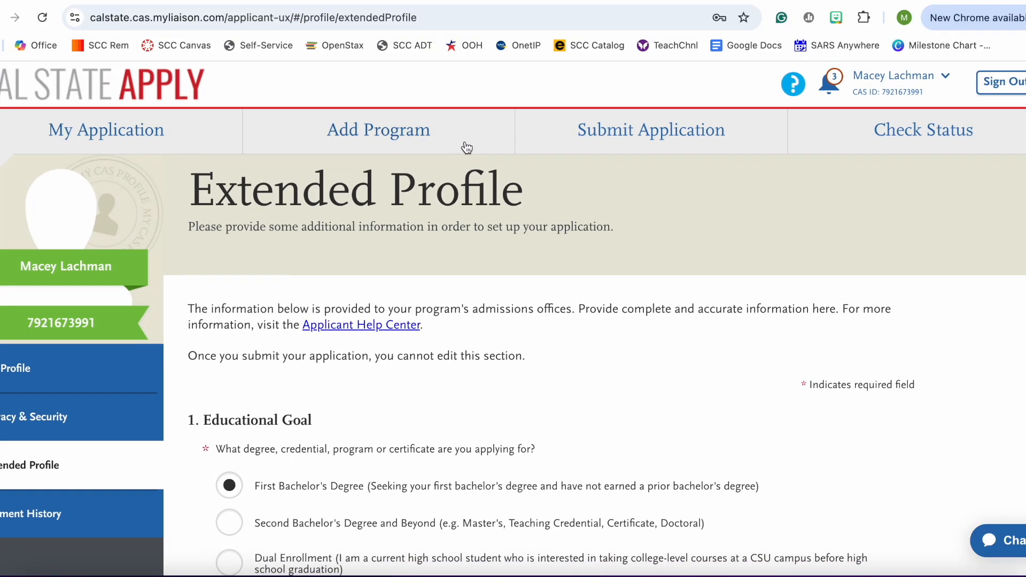
# Open Add Program and filter the available programs by the campuses CSU Bakersfield and Cal State East Bay
pyautogui.click(411, 138)
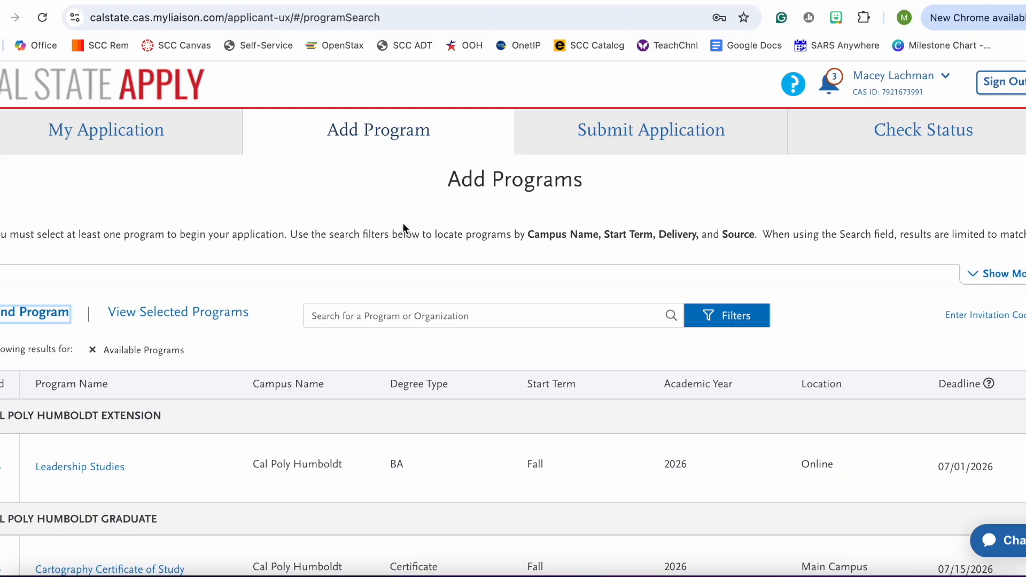
pyautogui.click(727, 321)
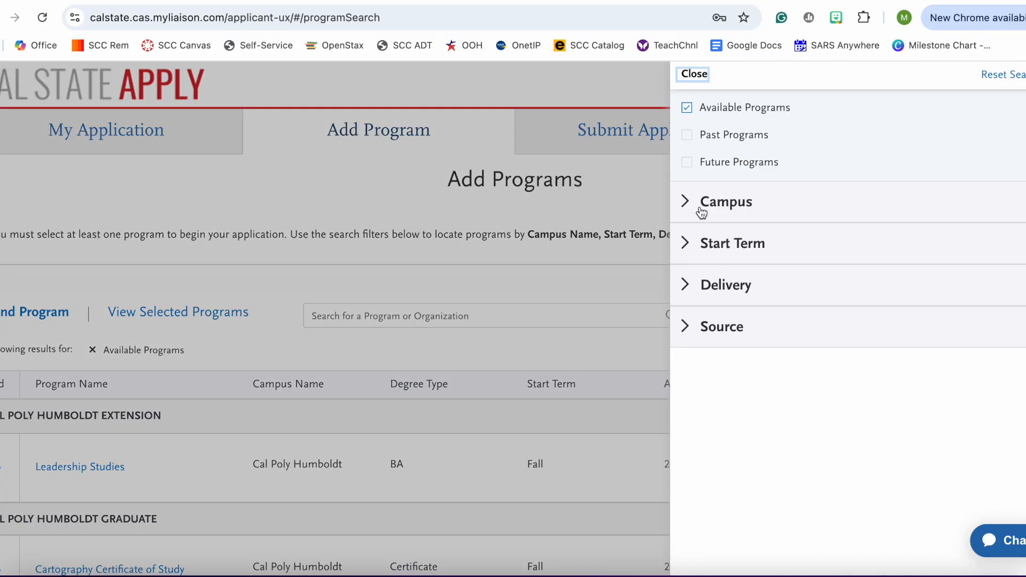
pyautogui.click(685, 208)
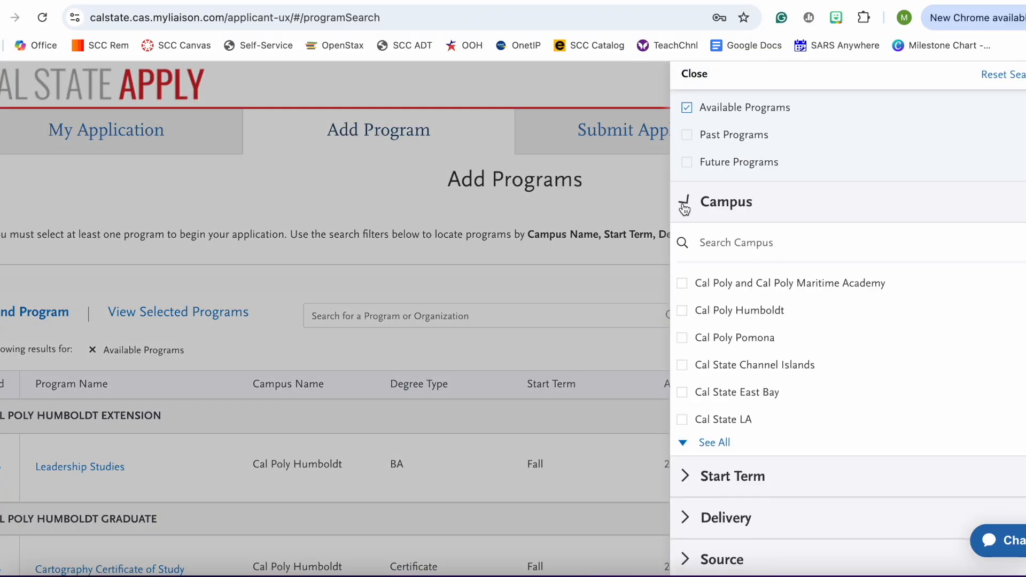
pyautogui.click(718, 443)
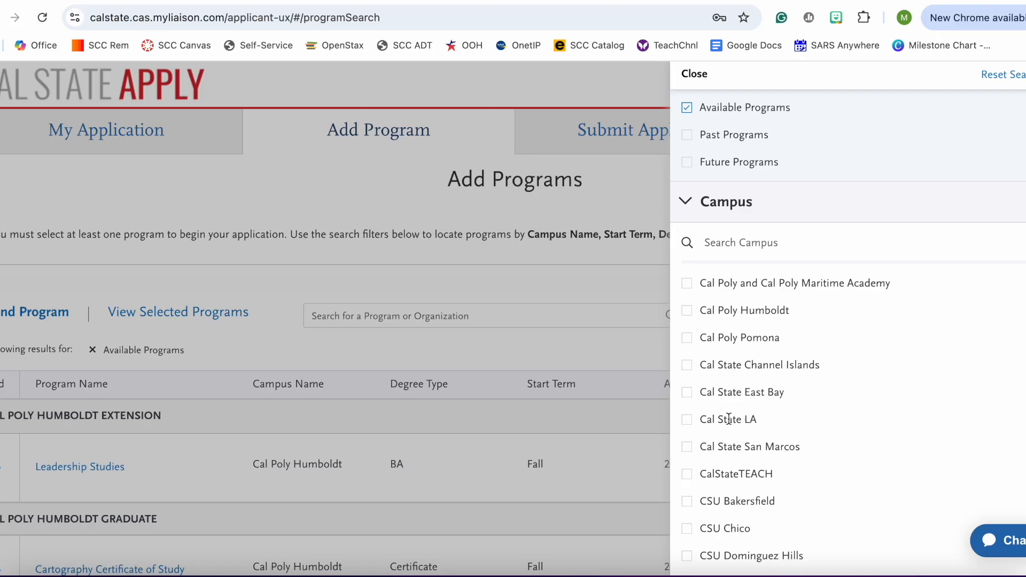
pyautogui.scroll(-1, 742, 389)
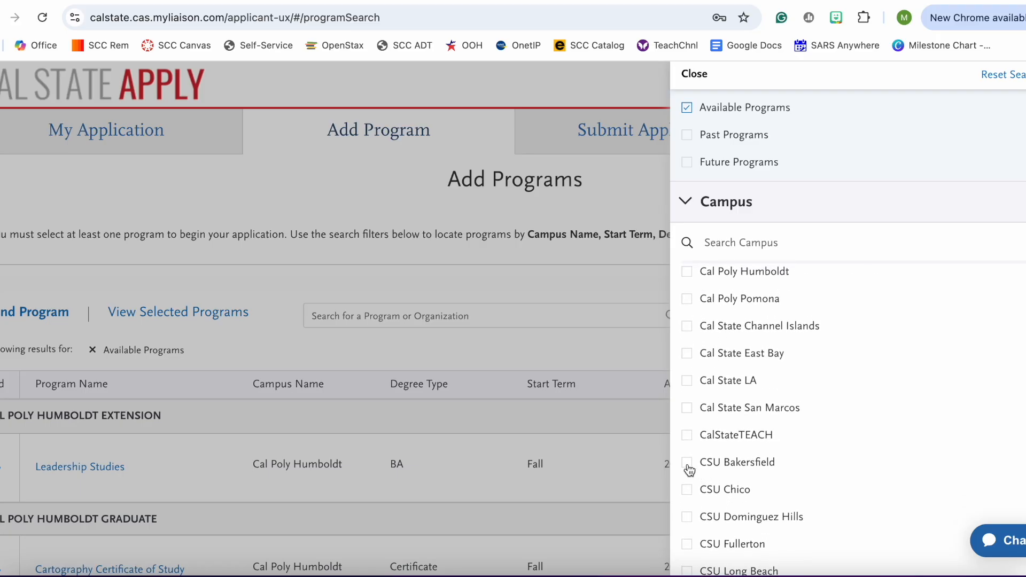
pyautogui.click(688, 462)
pyautogui.click(687, 353)
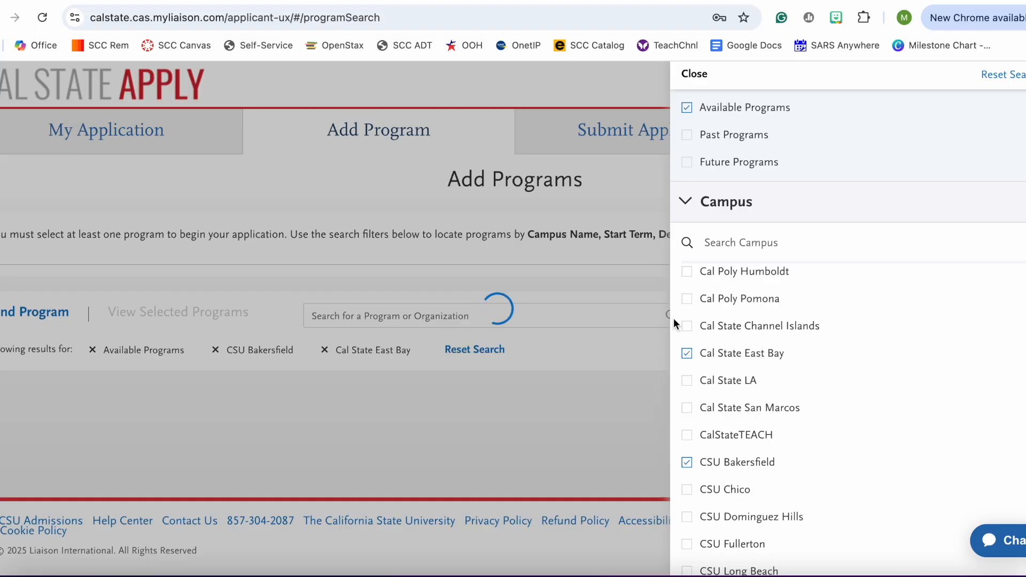
pyautogui.click(632, 196)
# Enter "bus" as the program search term, clear it again and reset the search filters
pyautogui.click(484, 317)
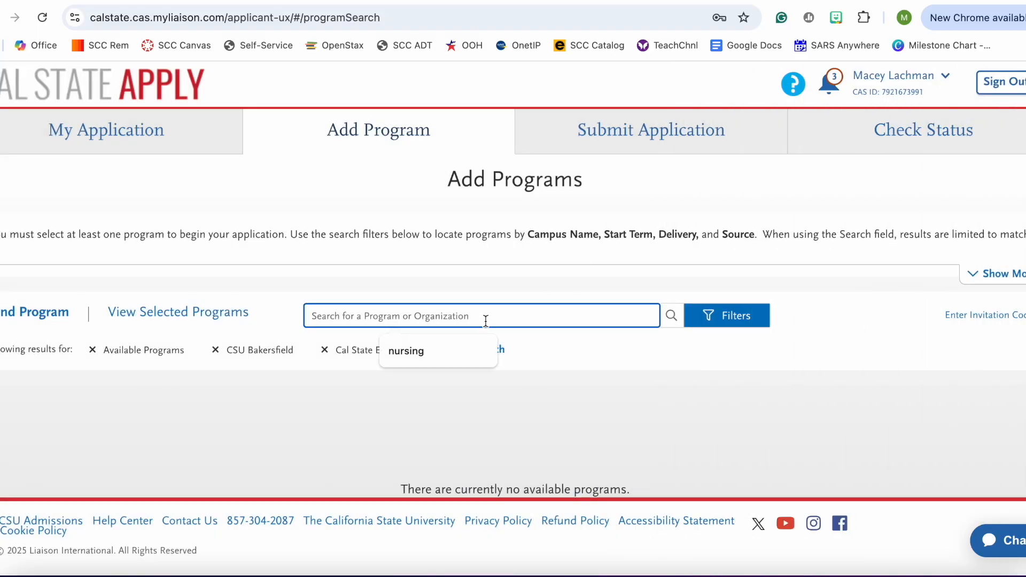
pyautogui.write('bus')
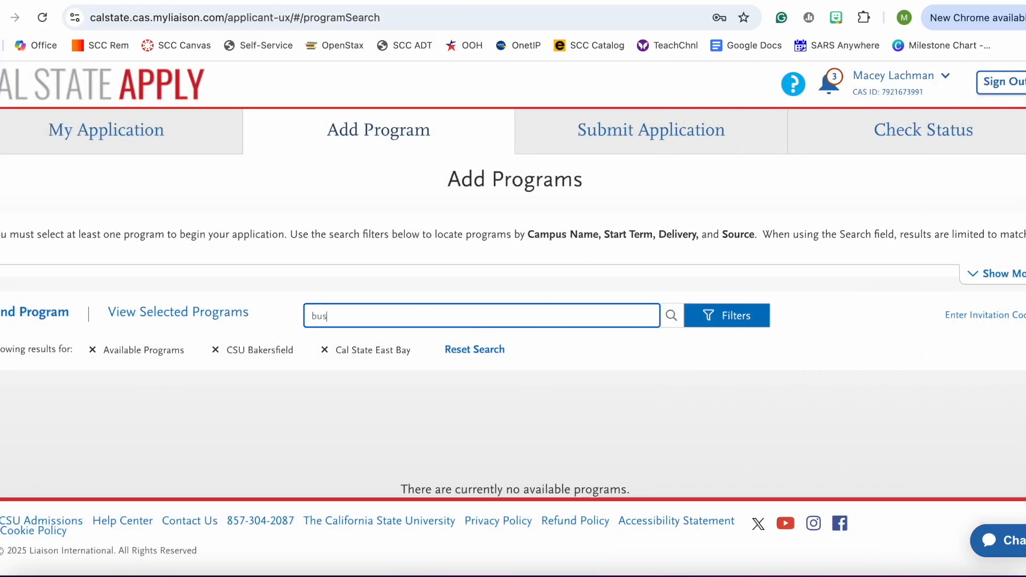
pyautogui.press('BackSpace')
pyautogui.press('BackSpace')
pyautogui.press('BackSpace')
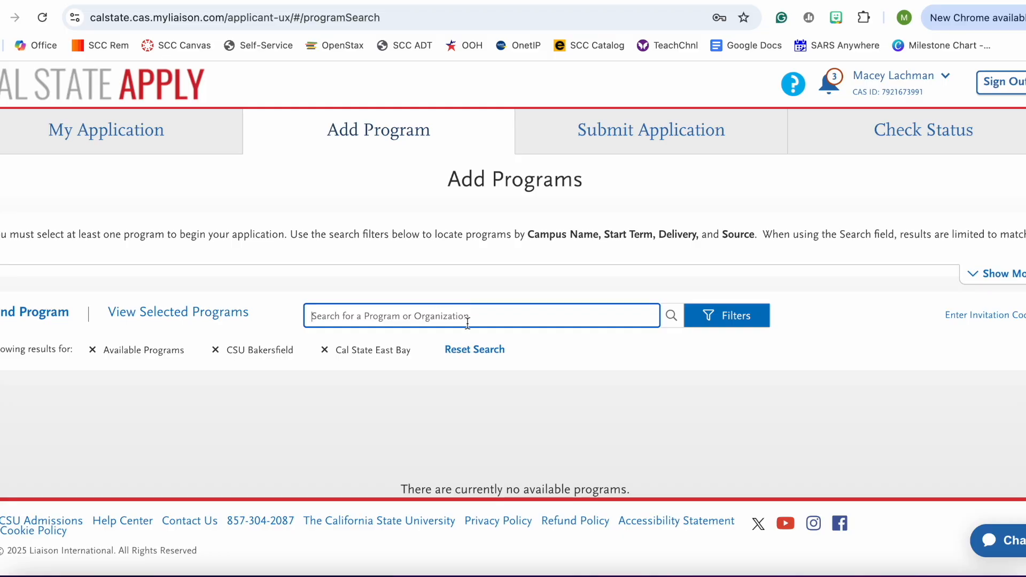
pyautogui.click(501, 349)
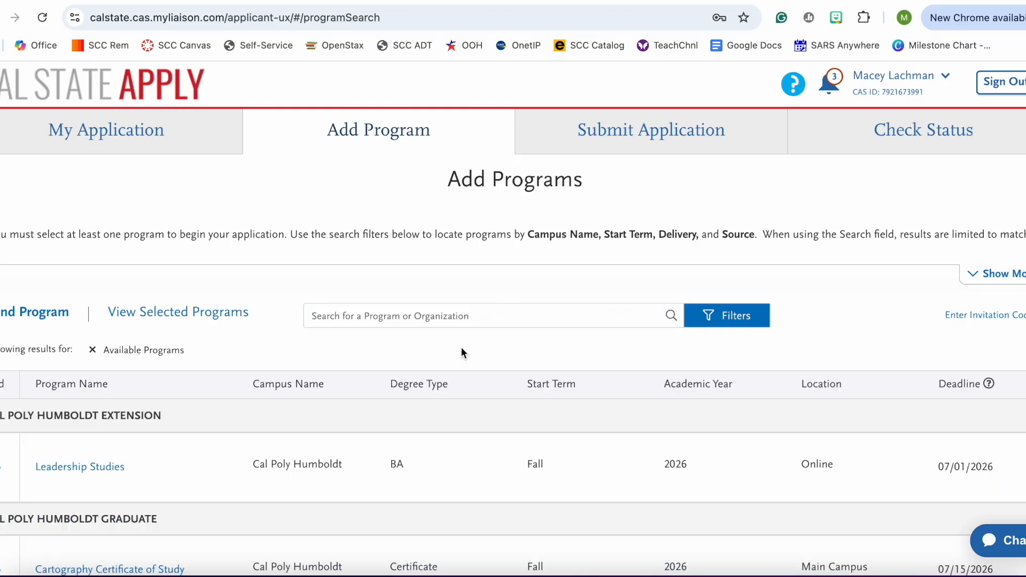
# Browse the unfiltered list of available programs, checking how campus, degree type, start term and deadline are listed
pyautogui.scroll(-3, 472, 340)
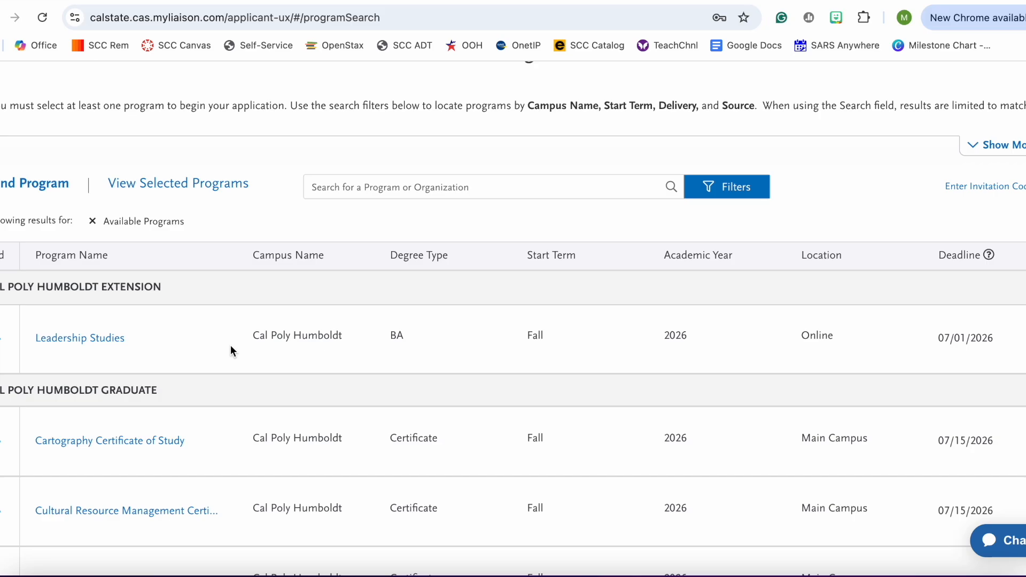
pyautogui.scroll(-1, 231, 346)
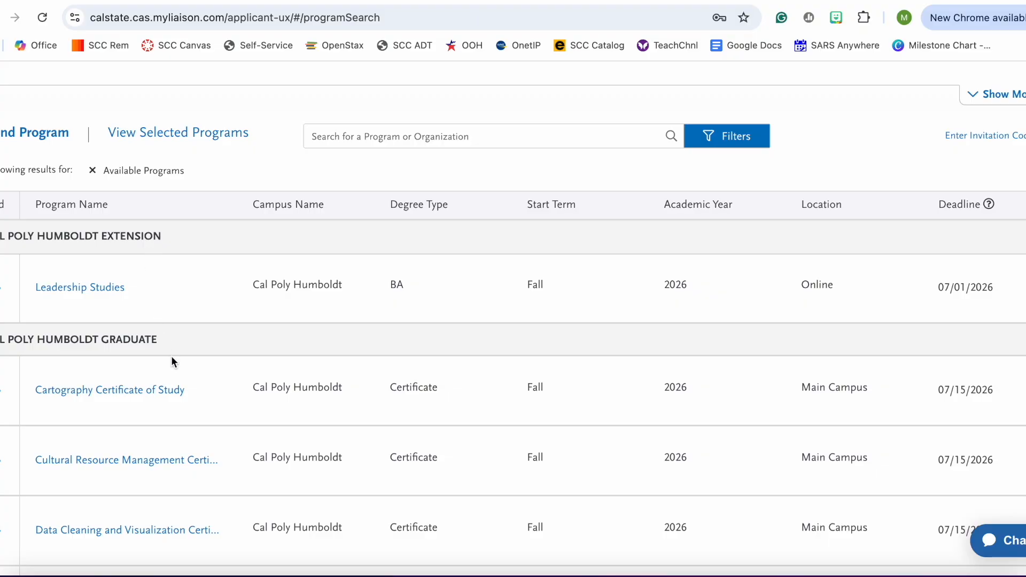
pyautogui.scroll(-5, 207, 377)
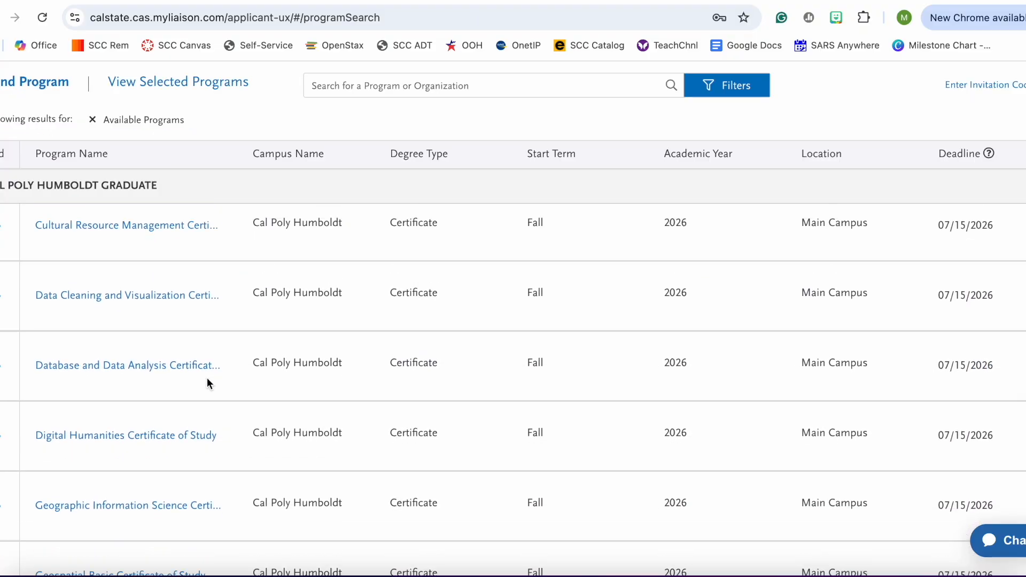
pyautogui.scroll(8, 207, 377)
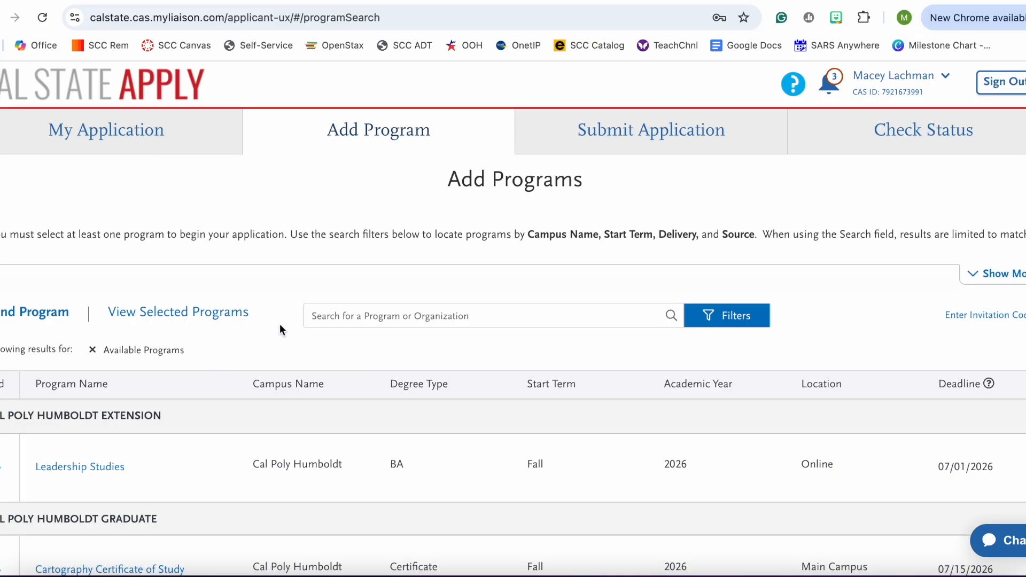
# Return to the My Application dashboard and look over its four application sections
pyautogui.click(92, 131)
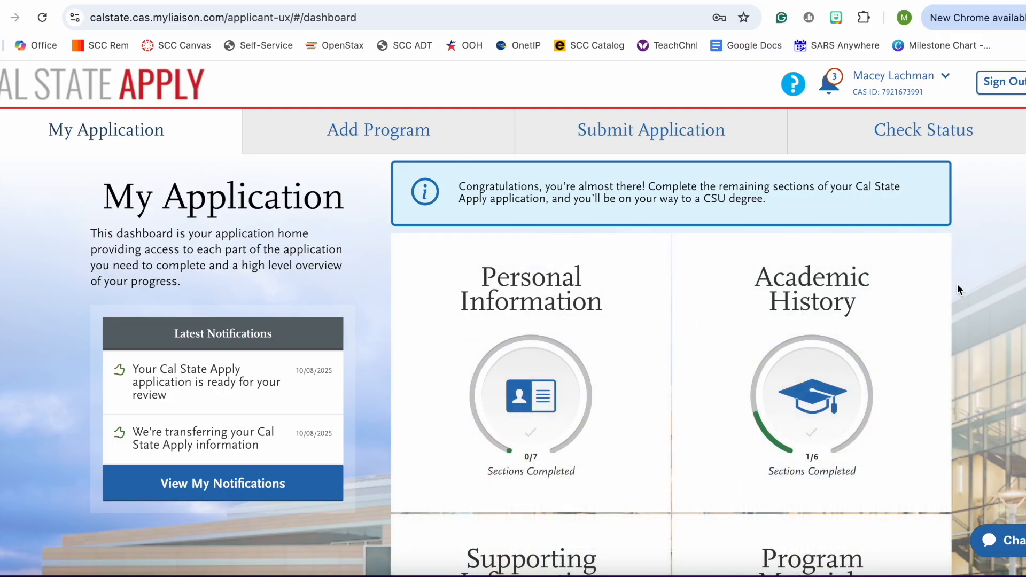
pyautogui.scroll(-3, 958, 284)
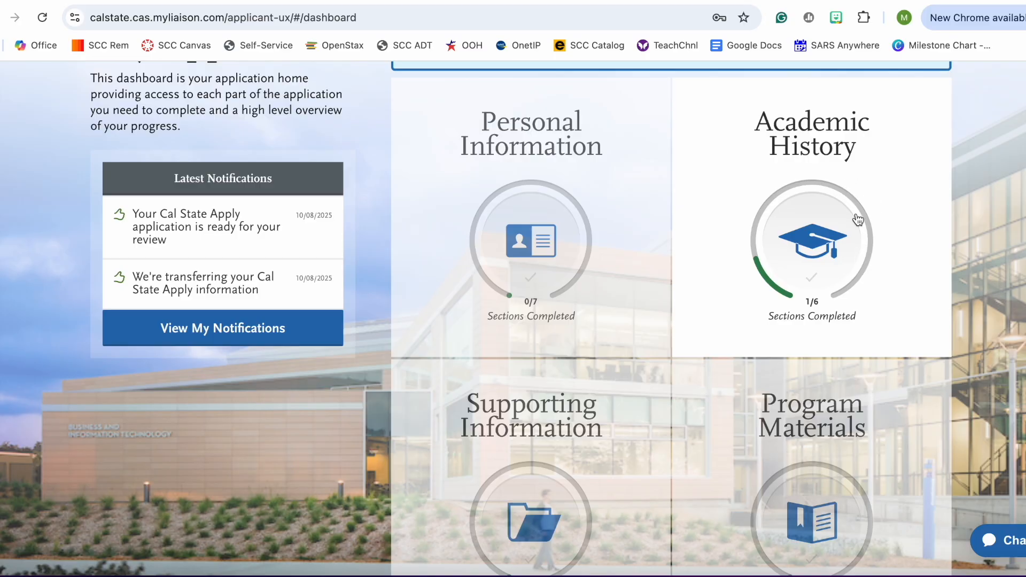
pyautogui.scroll(3, 855, 219)
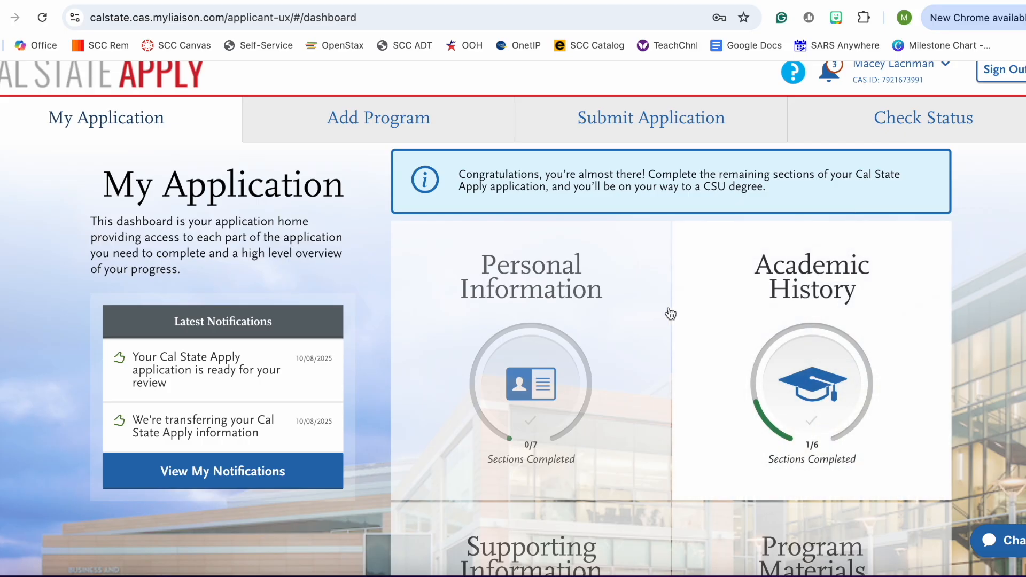
# Open Personal Information, review its list of subsections and open Biographic Information
pyautogui.click(598, 305)
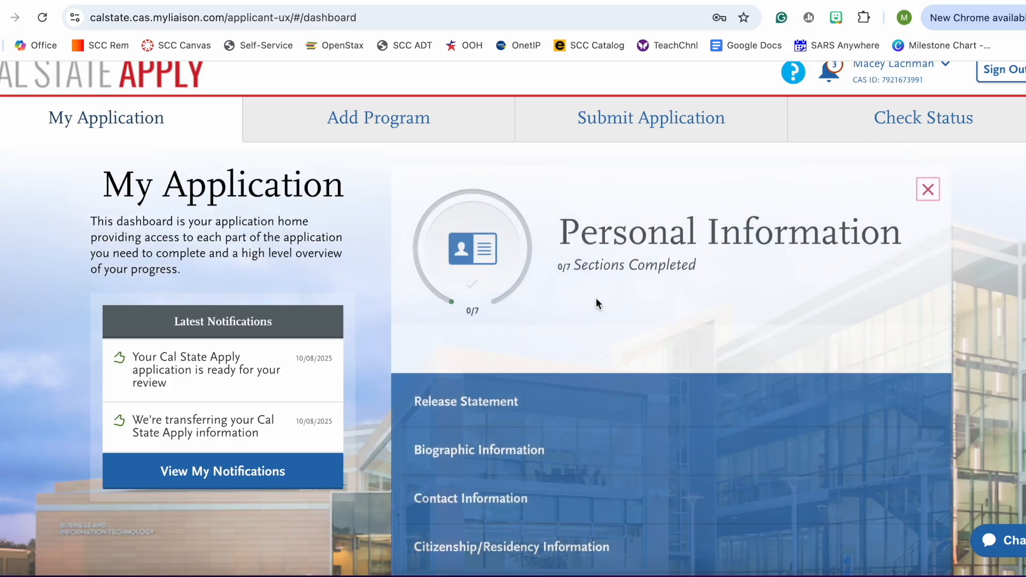
pyautogui.scroll(-2, 710, 292)
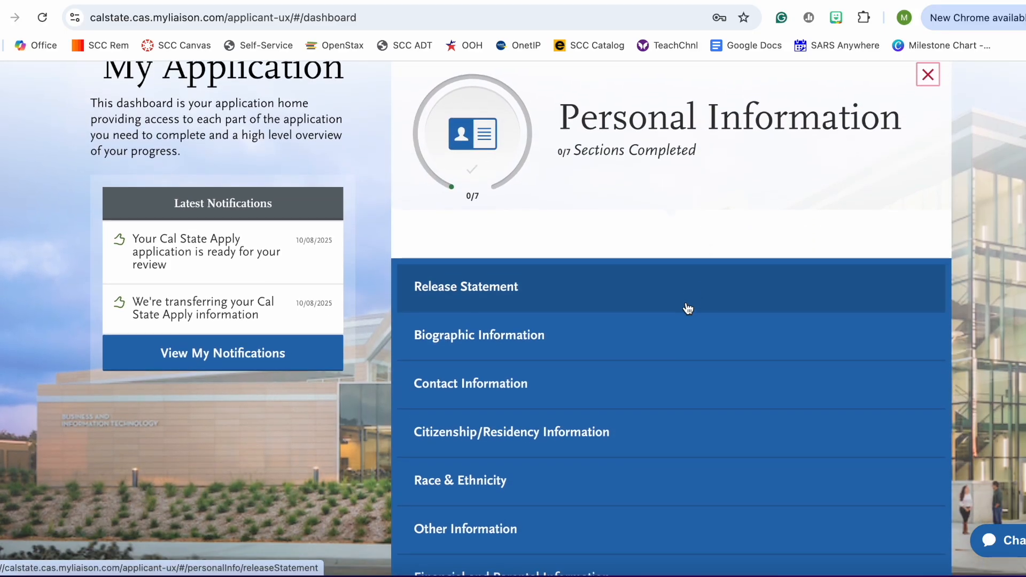
pyautogui.scroll(-1, 694, 305)
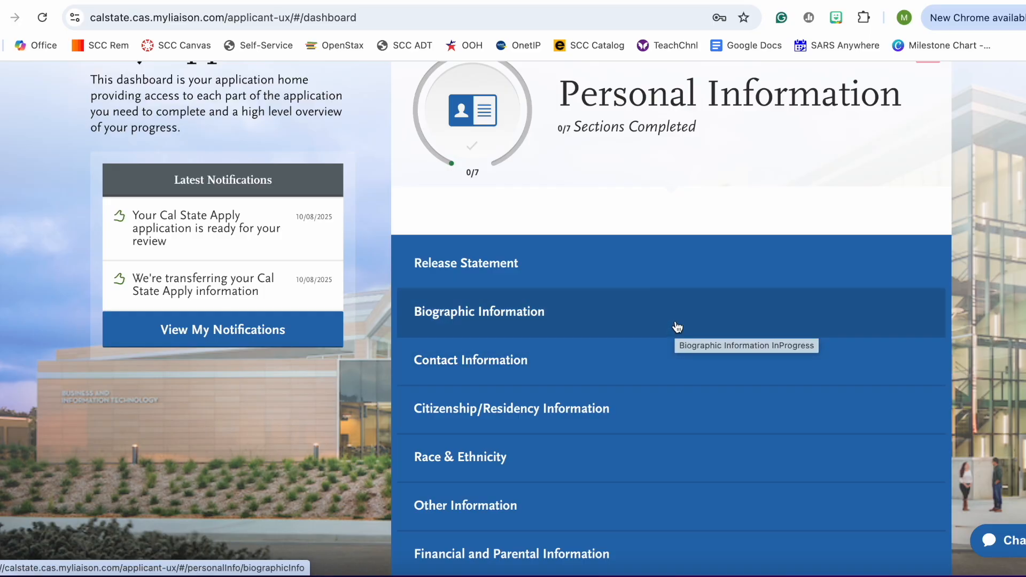
pyautogui.click(651, 320)
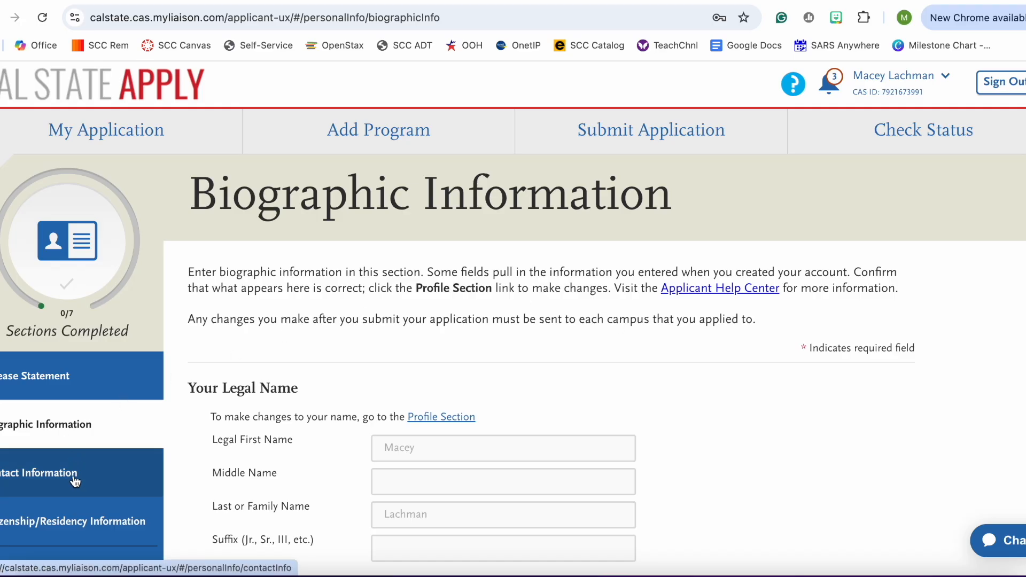
# Open Citizenship/Residency Information and review the U.S. citizenship status options and the residency questions without selecting an answer
pyautogui.click(95, 528)
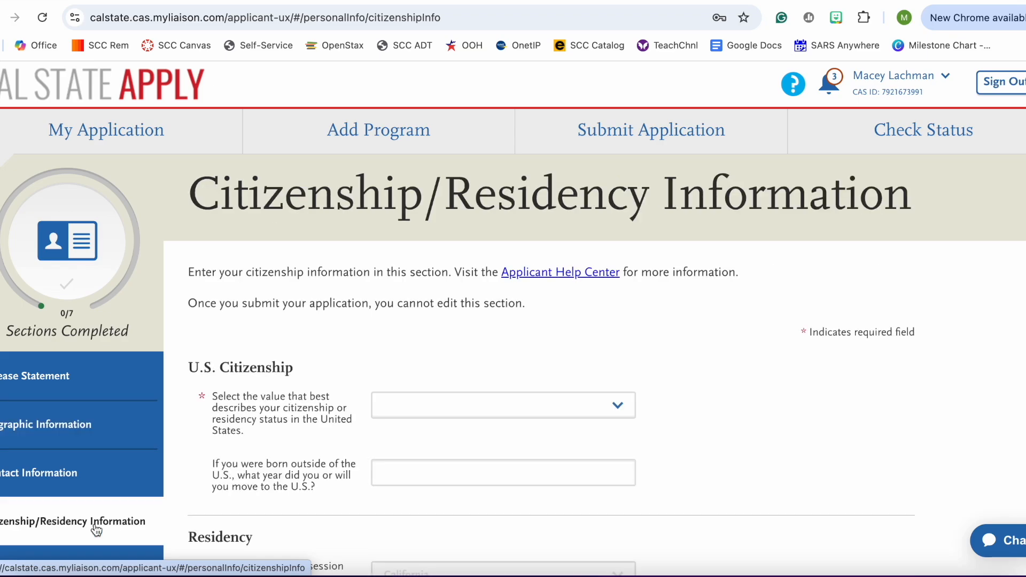
pyautogui.scroll(-1, 614, 307)
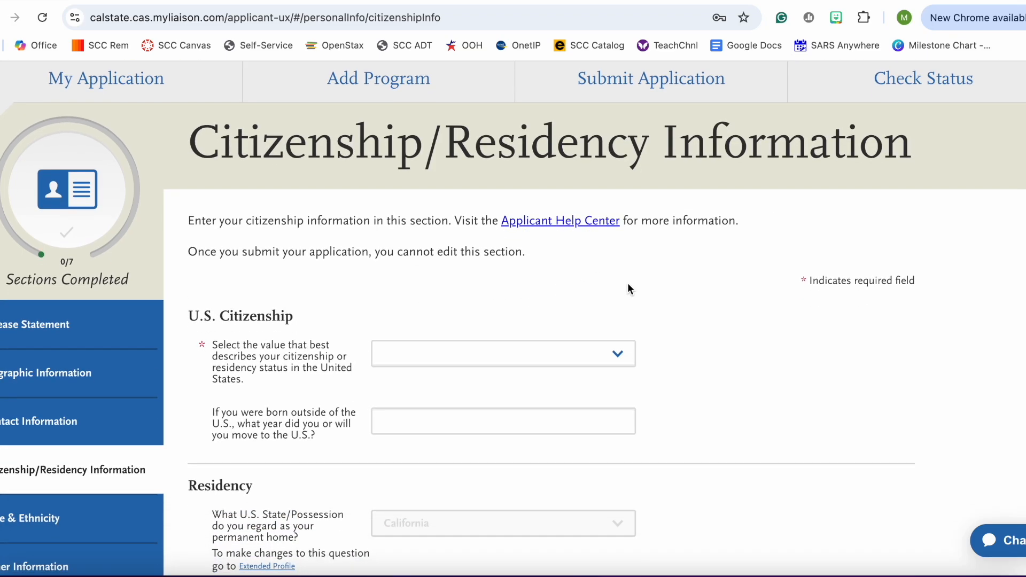
pyautogui.click(621, 357)
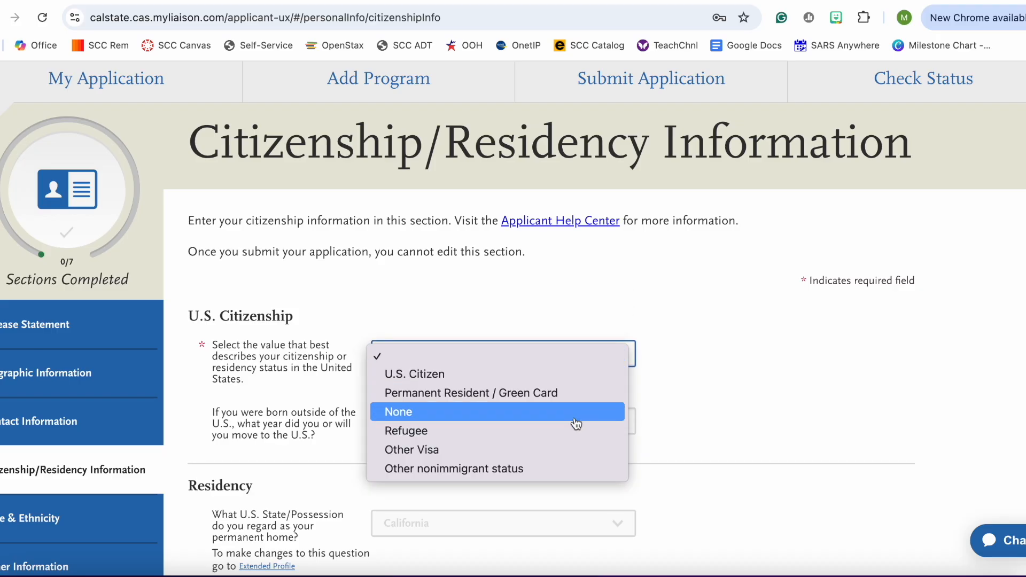
pyautogui.click(775, 343)
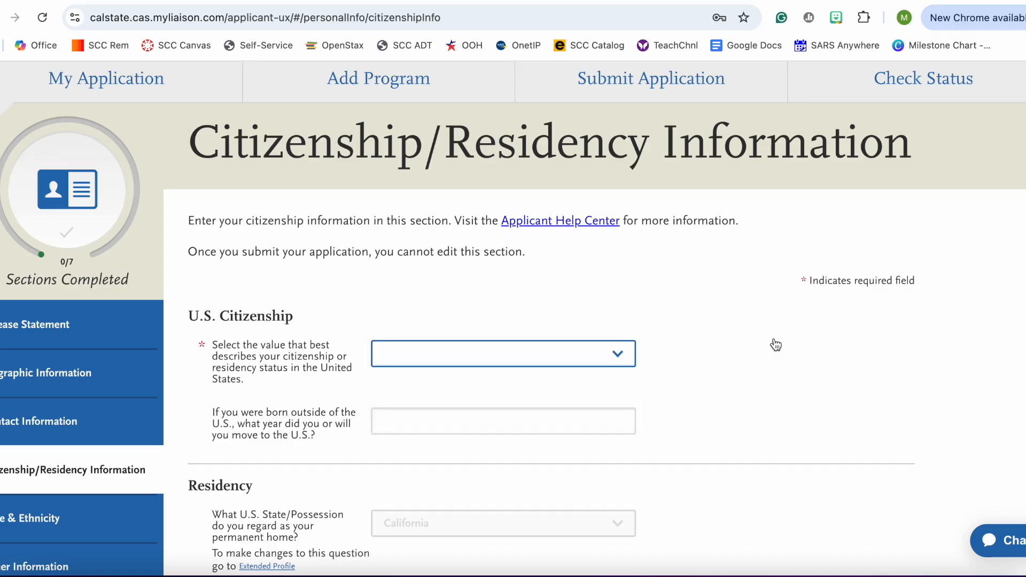
pyautogui.scroll(-3, 774, 340)
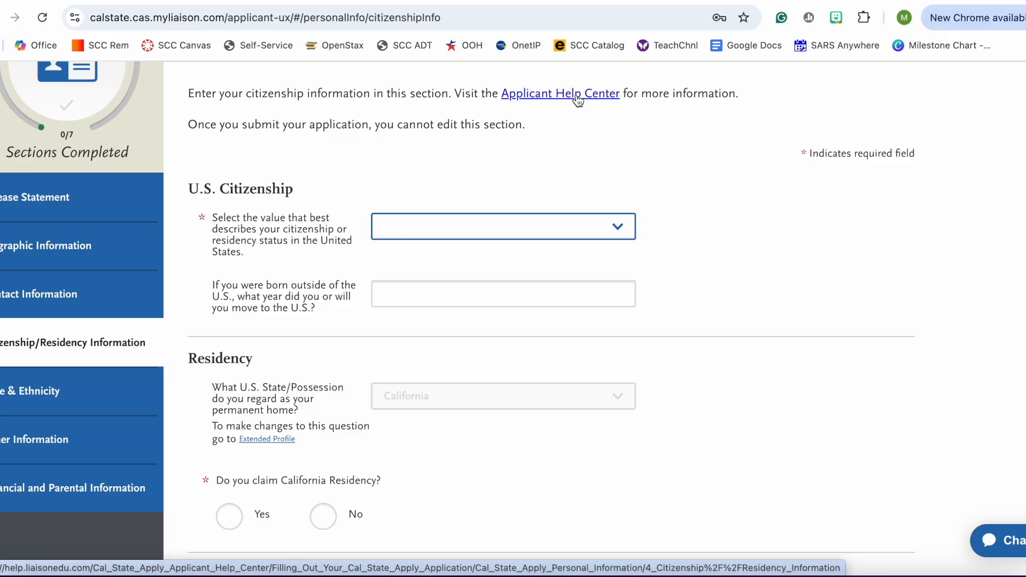
pyautogui.scroll(3, 574, 157)
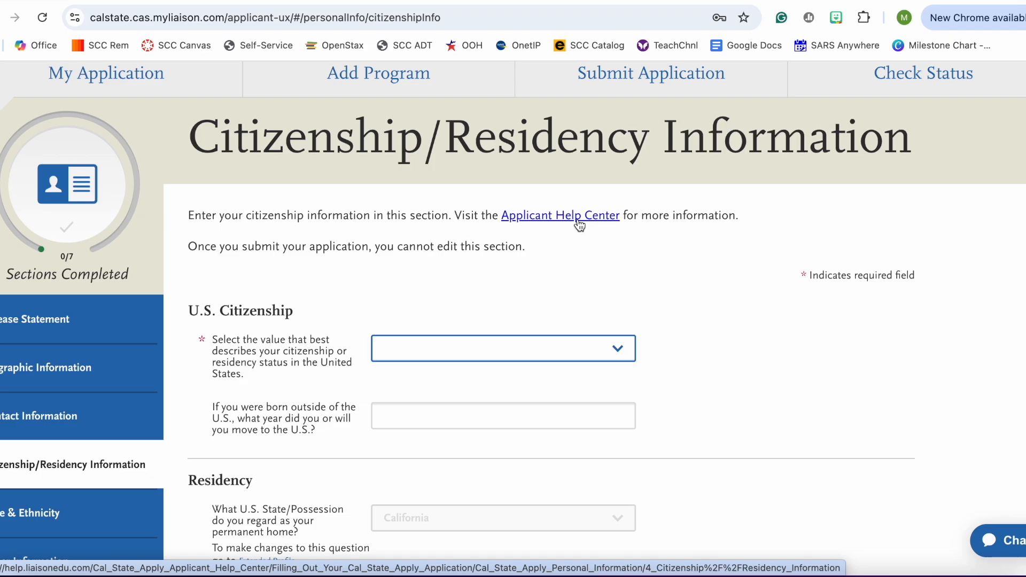
pyautogui.scroll(-2, 581, 224)
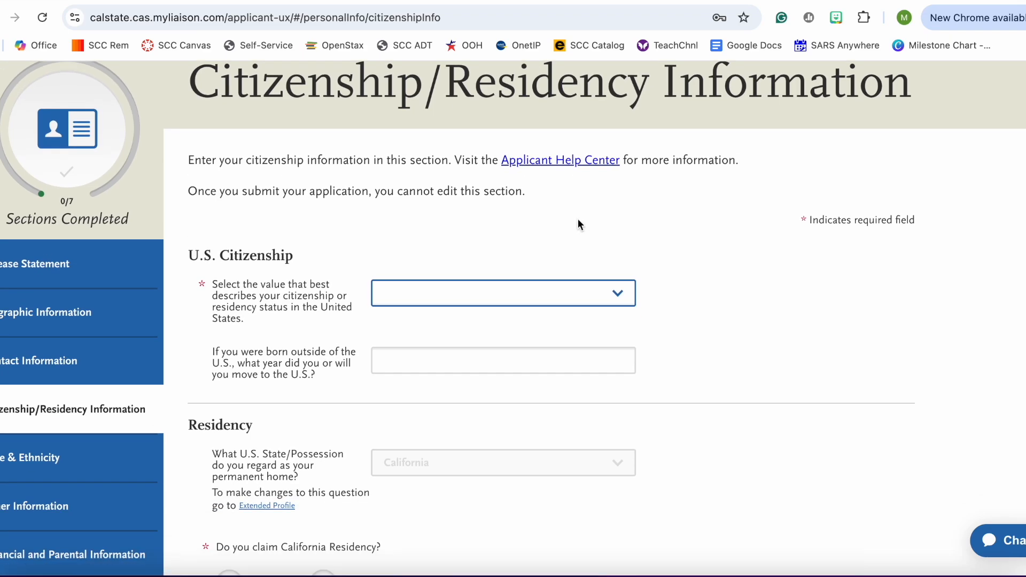
# Open Race & Ethnicity and look over its tribal membership and ethnicity questions
pyautogui.click(80, 458)
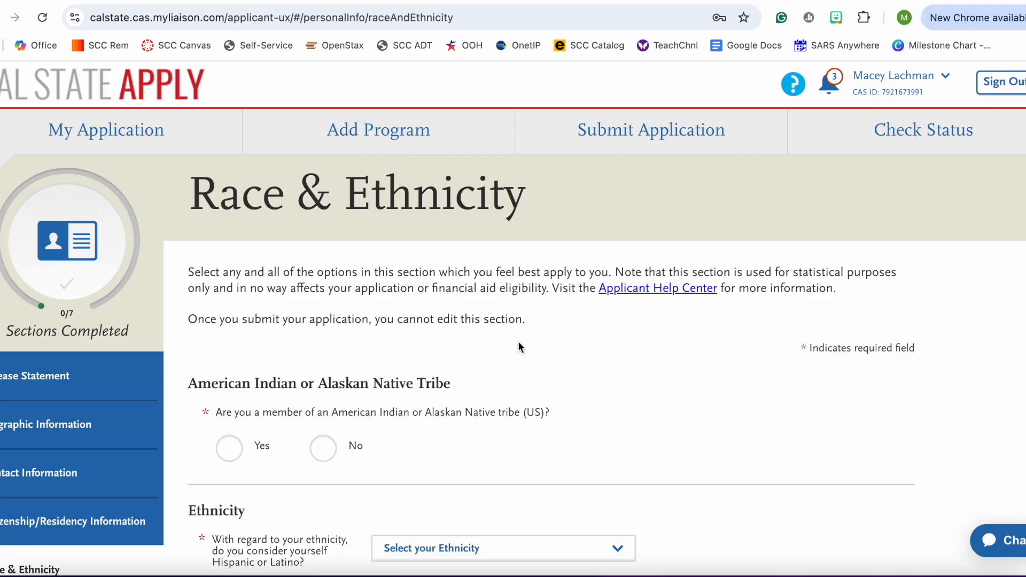
pyautogui.moveTo(800, 348); pyautogui.dragTo(811, 349)
pyautogui.scroll(-4, 113, 435)
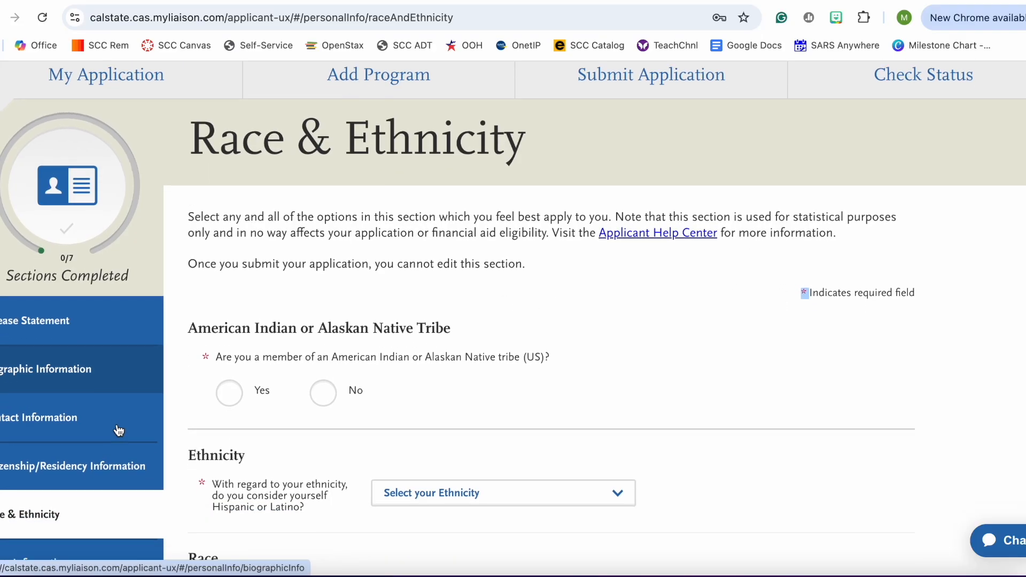
# Open Financial and Parental Information and review the household statements, campus housing and parent/guardian education questions
pyautogui.click(95, 466)
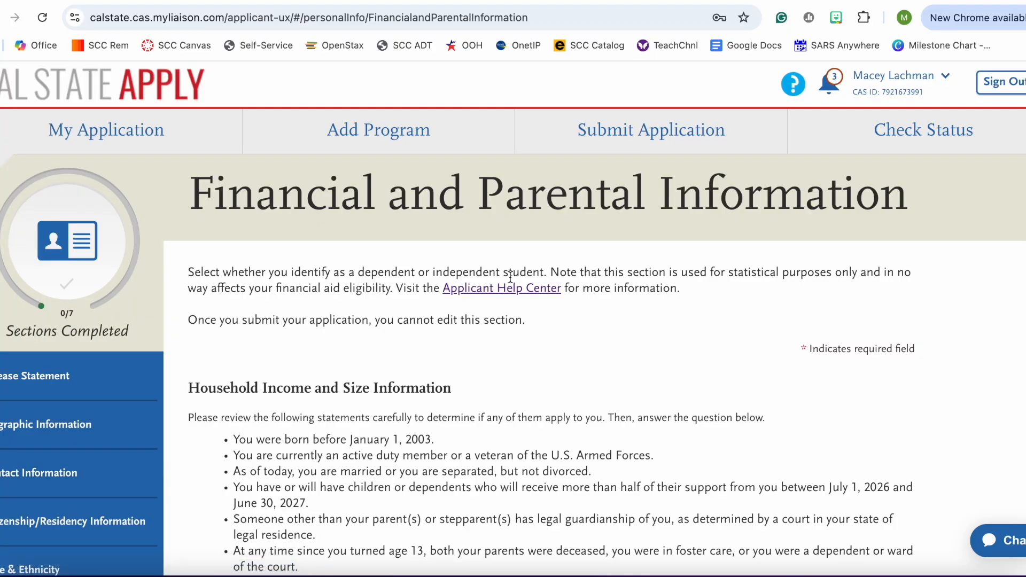
pyautogui.scroll(-2, 586, 364)
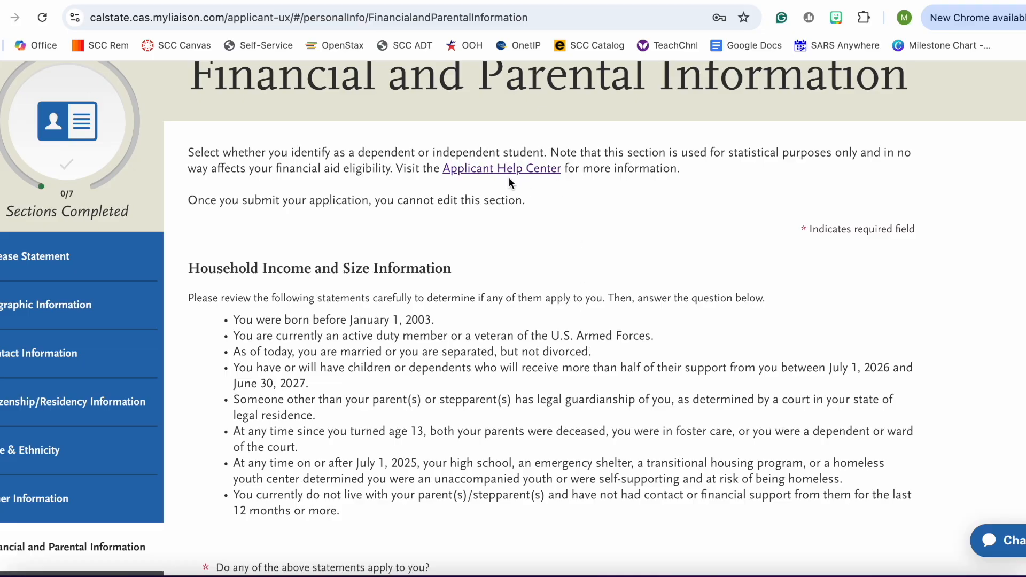
pyautogui.scroll(-4, 569, 262)
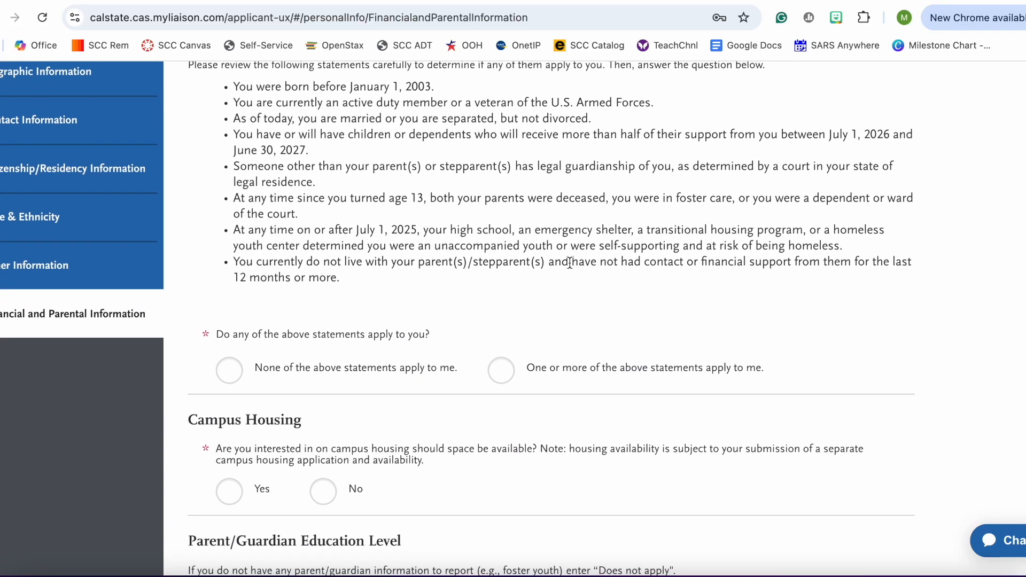
pyautogui.scroll(-3, 570, 262)
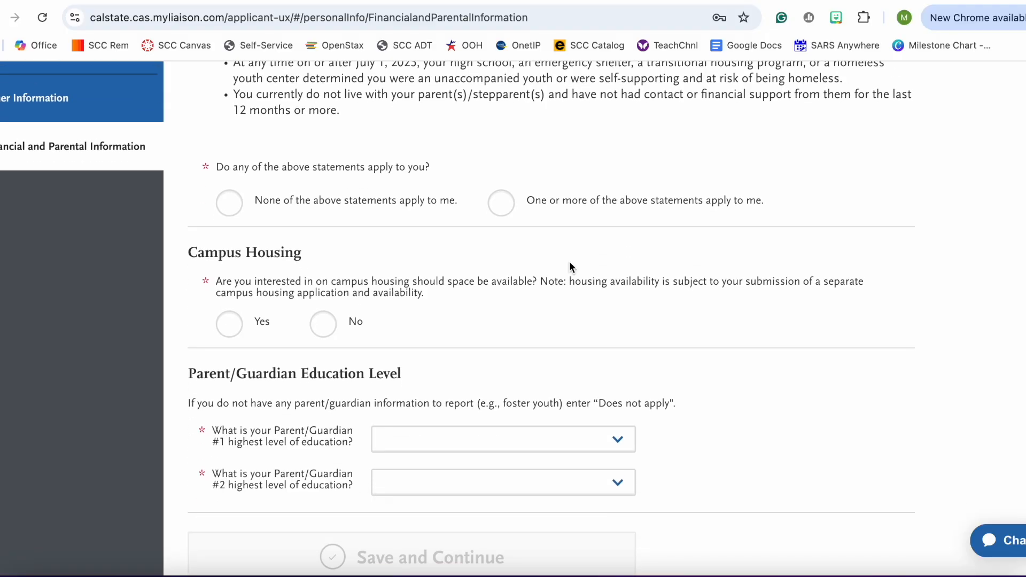
pyautogui.scroll(10, 570, 262)
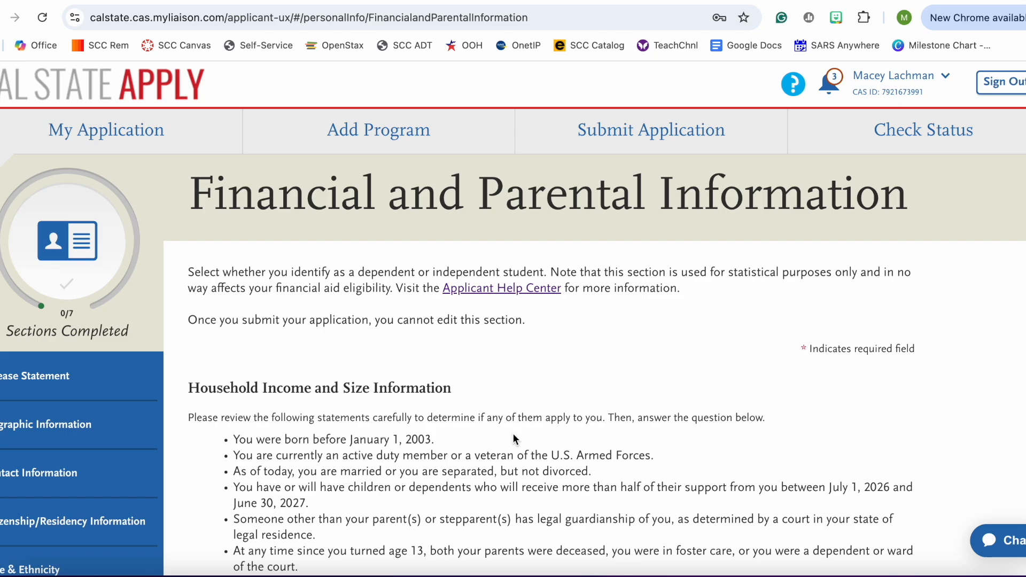
# Return to the My Application dashboard and open Academic History to view its subsections
pyautogui.click(169, 143)
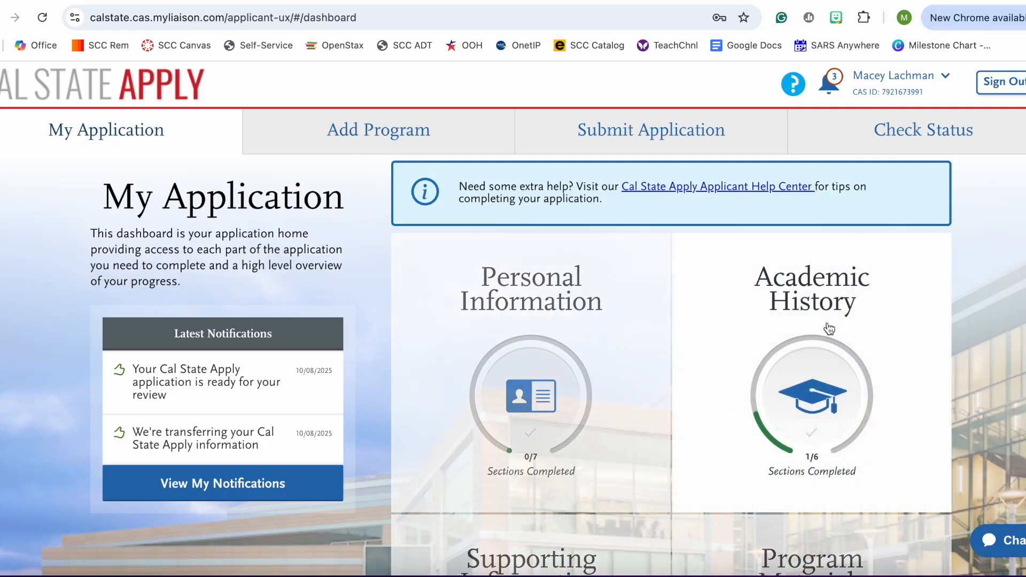
pyautogui.click(823, 316)
pyautogui.scroll(-1, 746, 317)
pyautogui.scroll(-2, 745, 316)
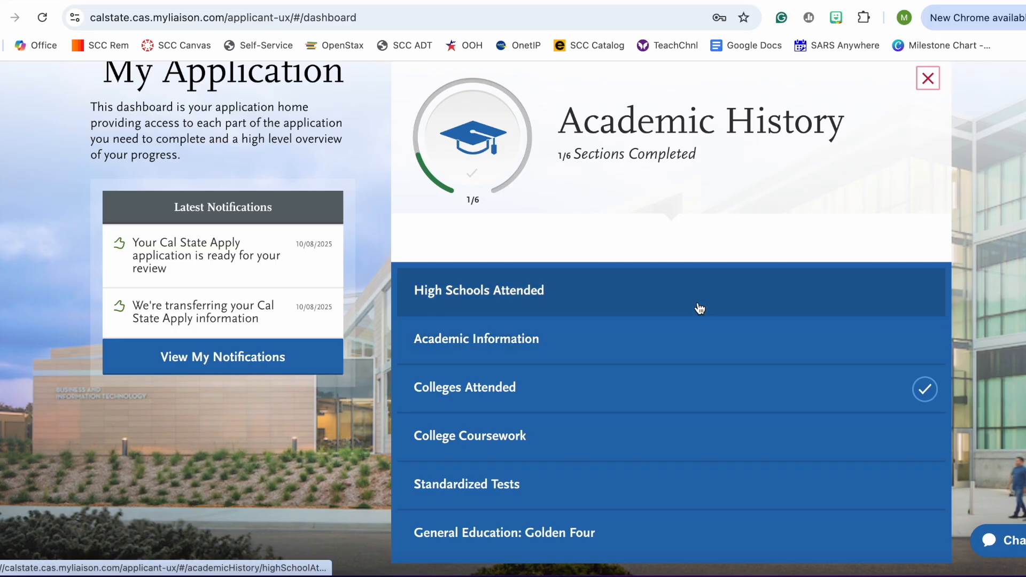
# Look through the High Schools Attended page, then the Academic Information page with its question about schooling outside the United States
pyautogui.click(593, 306)
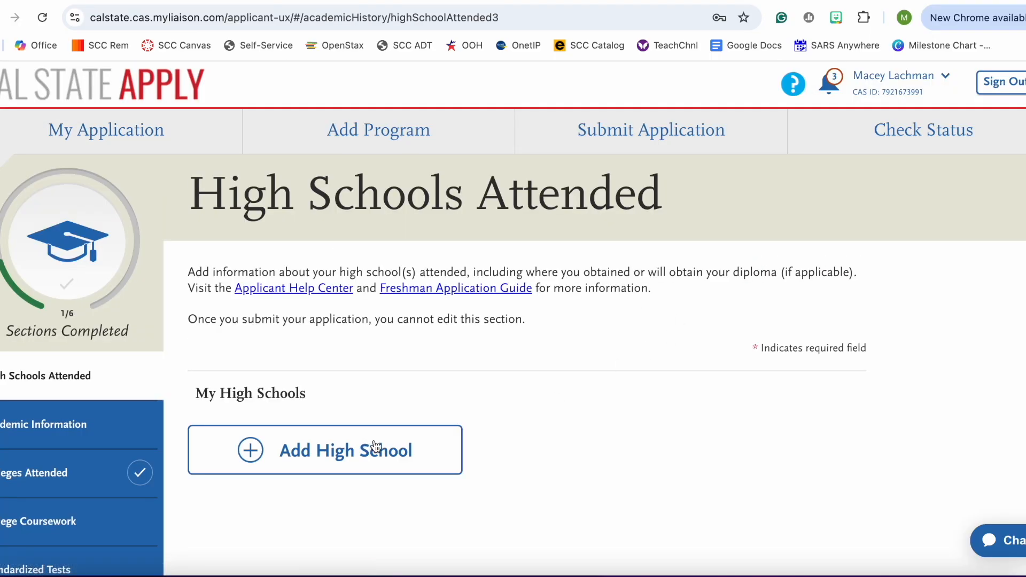
pyautogui.scroll(-3, 422, 426)
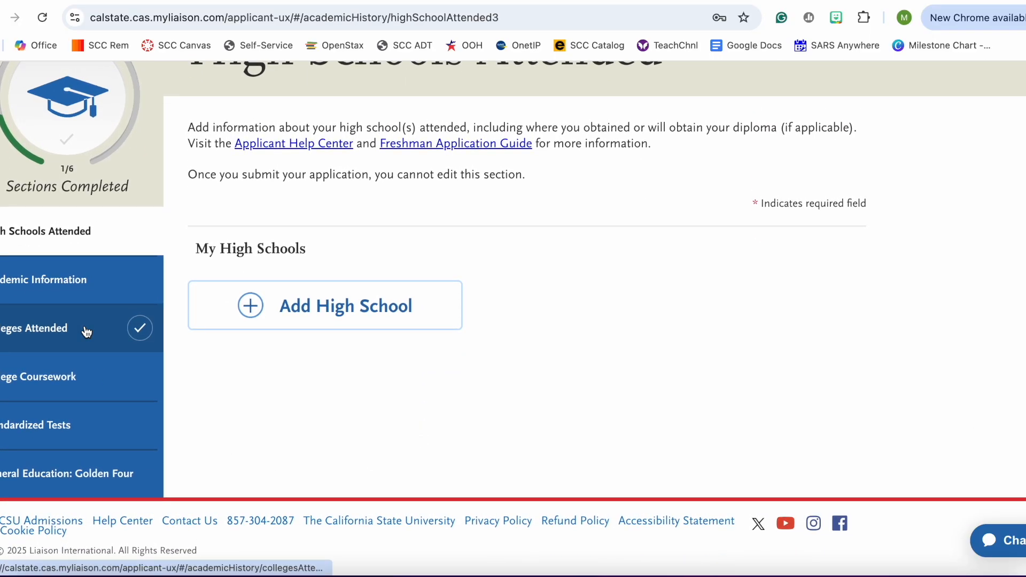
pyautogui.click(104, 294)
pyautogui.scroll(-2, 370, 379)
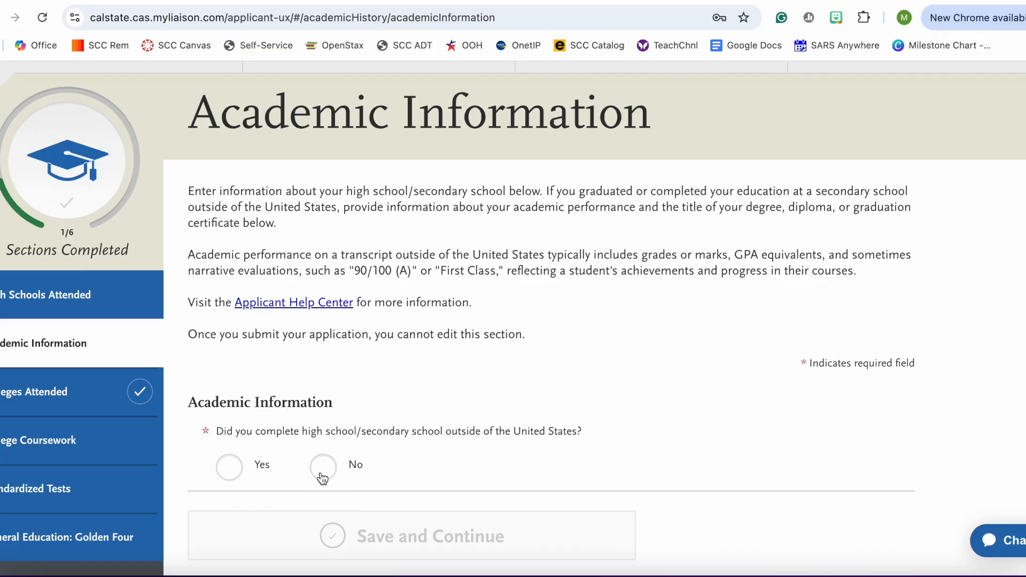
# Open Colleges Attended, then switch to Colleague Self-Service and open the Unofficial Transcript among the academic pages
pyautogui.click(91, 404)
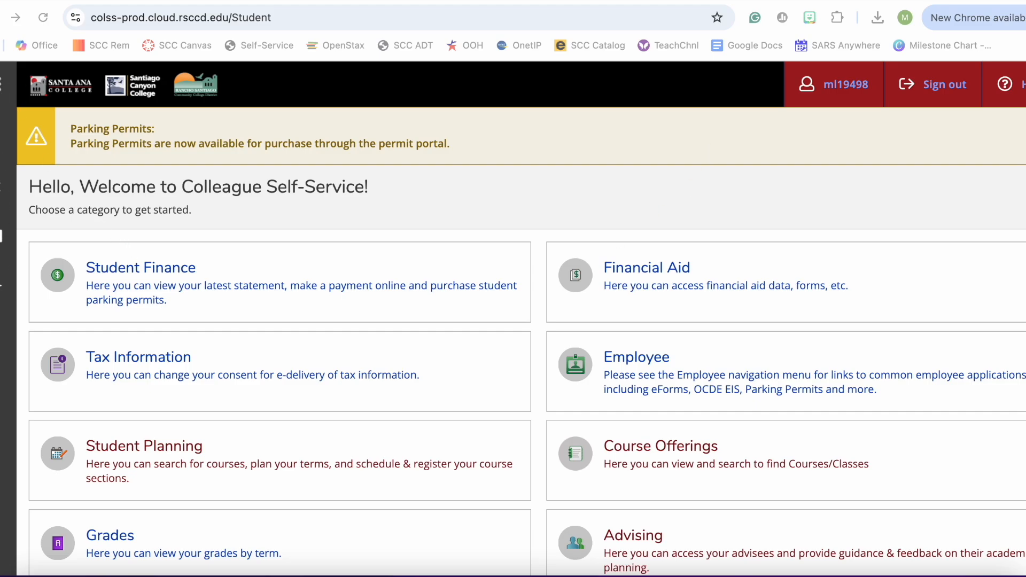
pyautogui.click(8, 289)
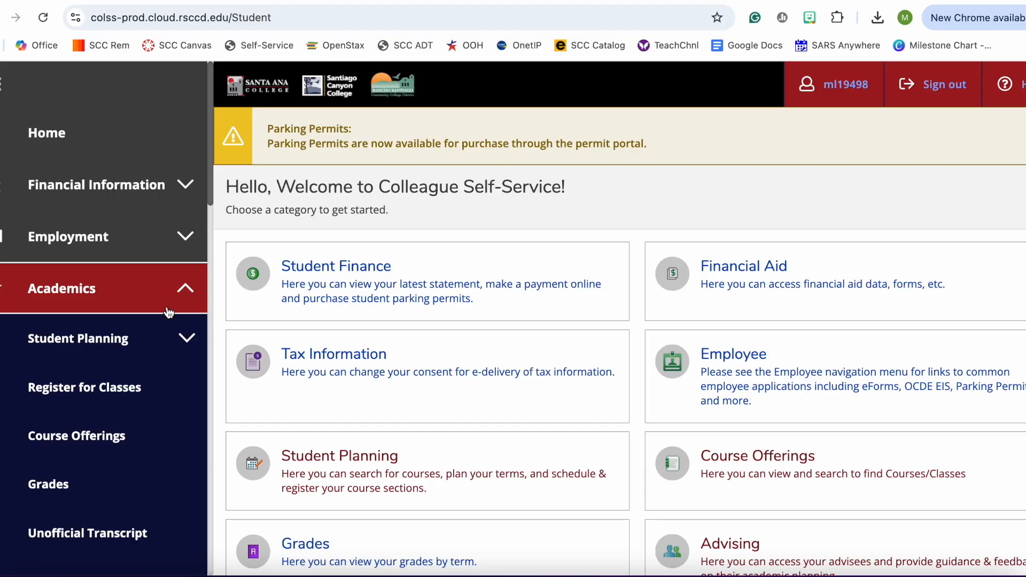
pyautogui.scroll(-1, 144, 390)
pyautogui.click(119, 484)
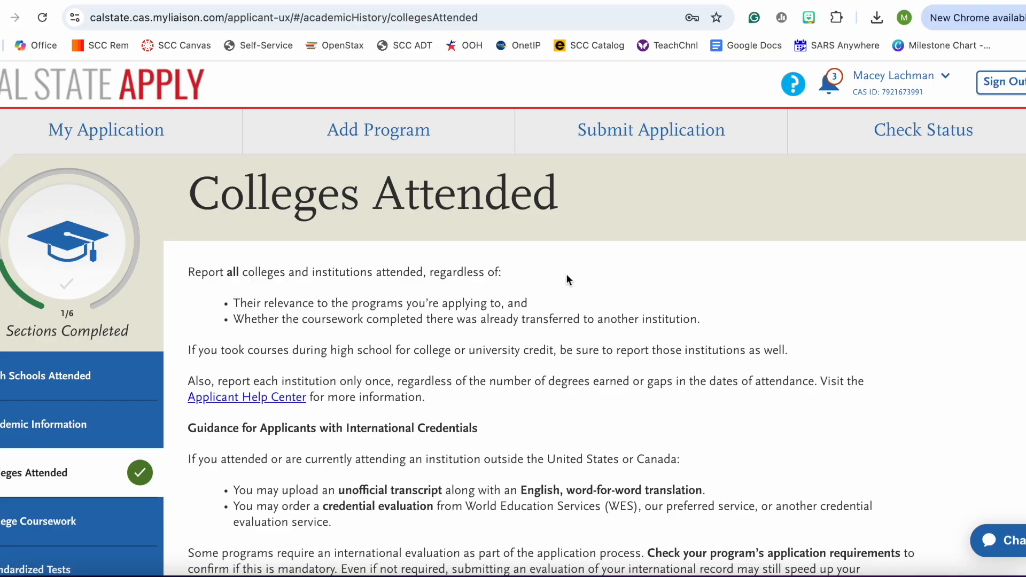
# Read the Colleges Attended reporting instructions in Cal State Apply and review the entries under My Attended Colleges
pyautogui.scroll(-5, 567, 277)
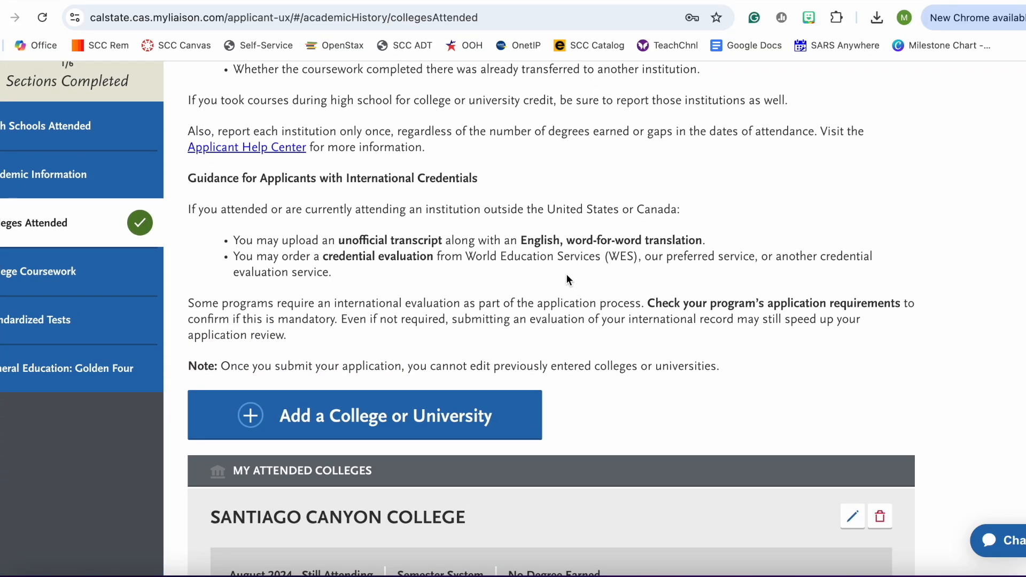
pyautogui.scroll(-1, 678, 257)
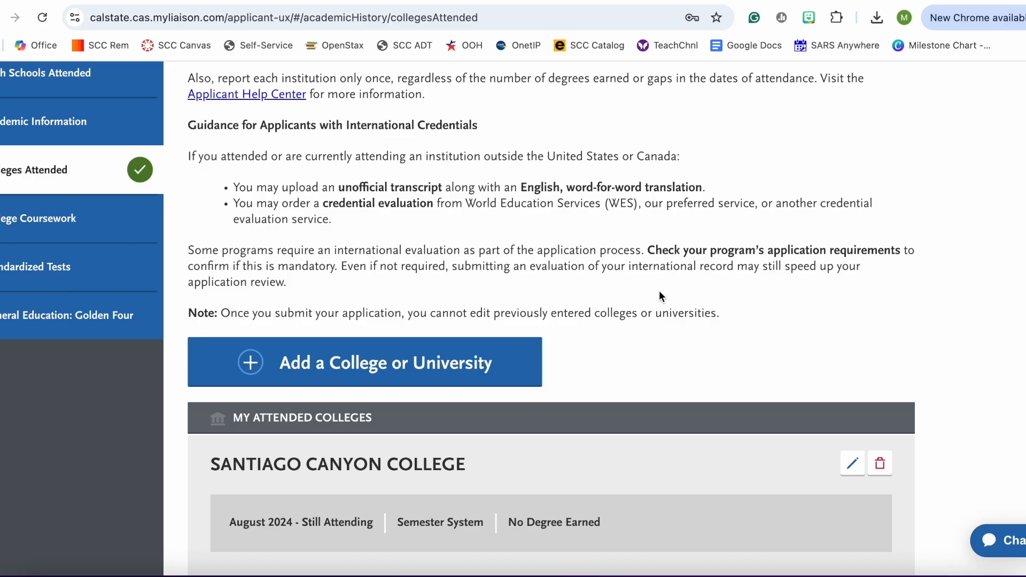
pyautogui.scroll(-4, 659, 291)
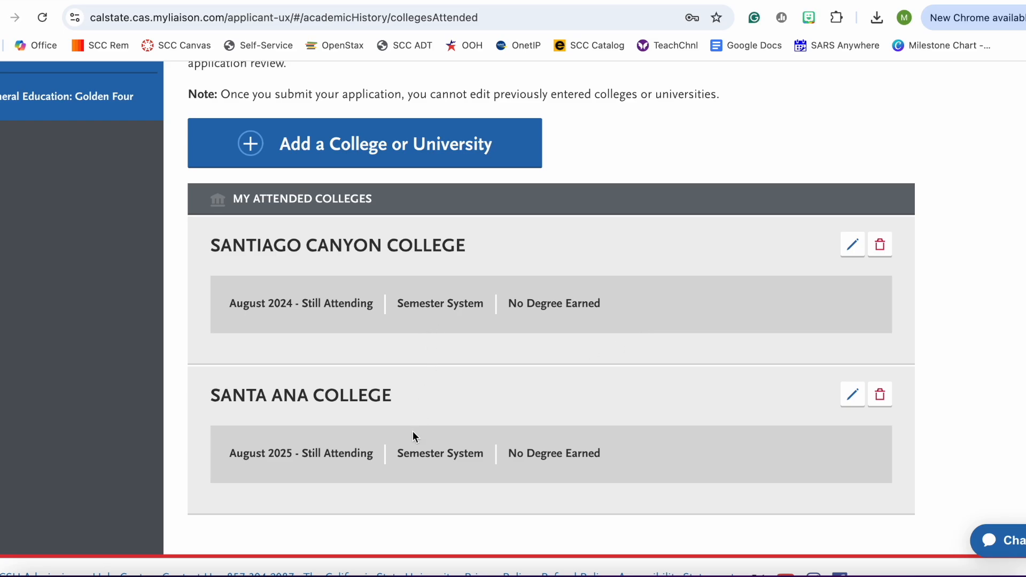
pyautogui.scroll(6, 450, 345)
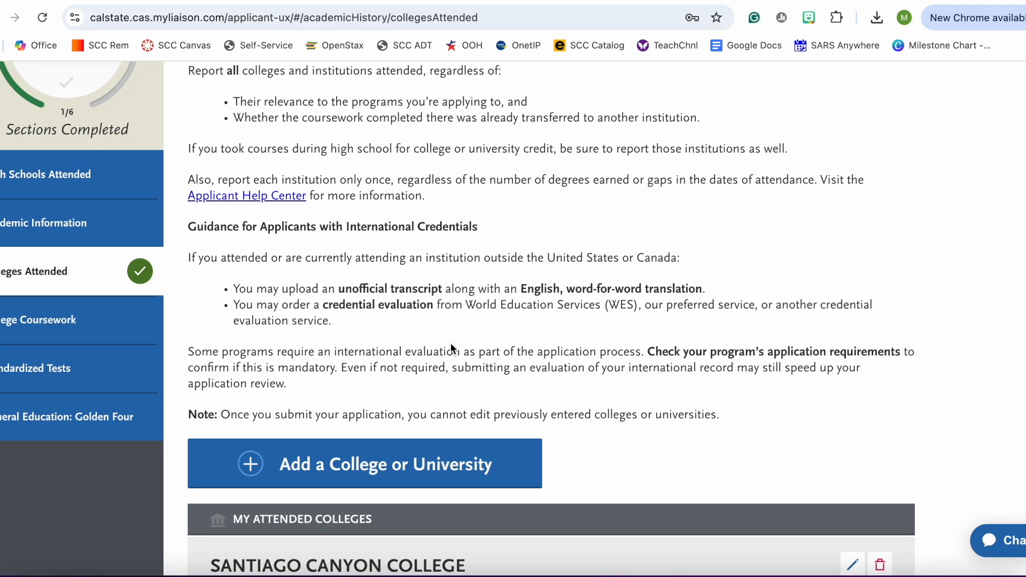
# Edit the Santiago Canyon College entry to answer Yes to obtaining a degree, mark it Degree In Progress and check the degree type options
pyautogui.scroll(-2, 450, 345)
pyautogui.click(853, 485)
pyautogui.scroll(-3, 668, 328)
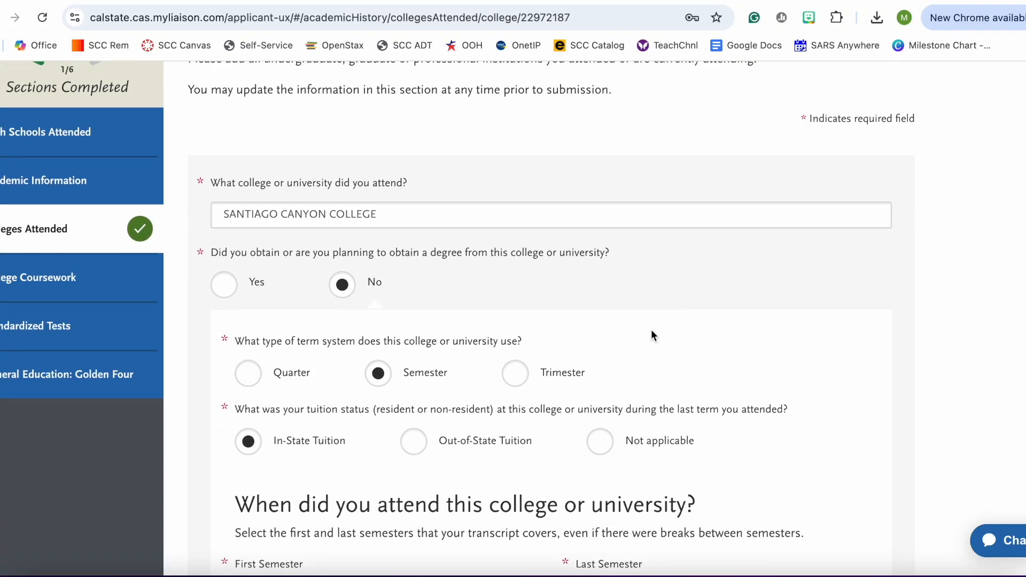
pyautogui.click(224, 285)
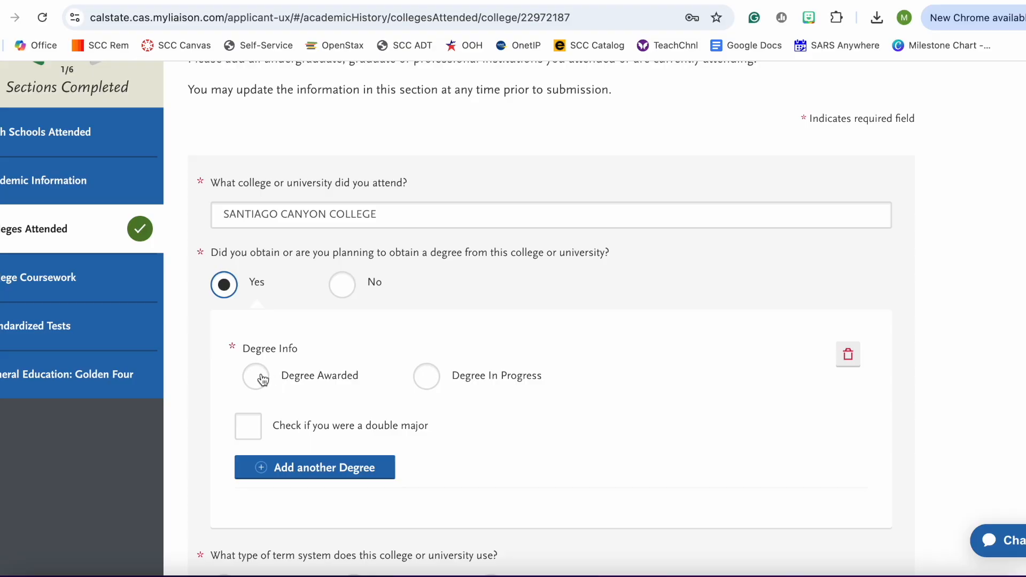
pyautogui.click(427, 377)
pyautogui.scroll(-2, 467, 364)
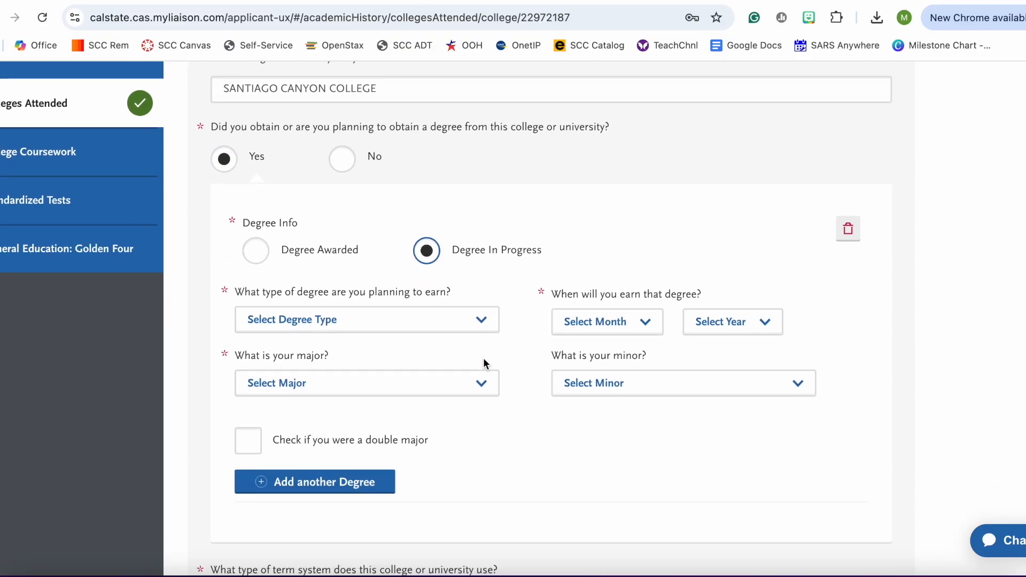
pyautogui.click(477, 324)
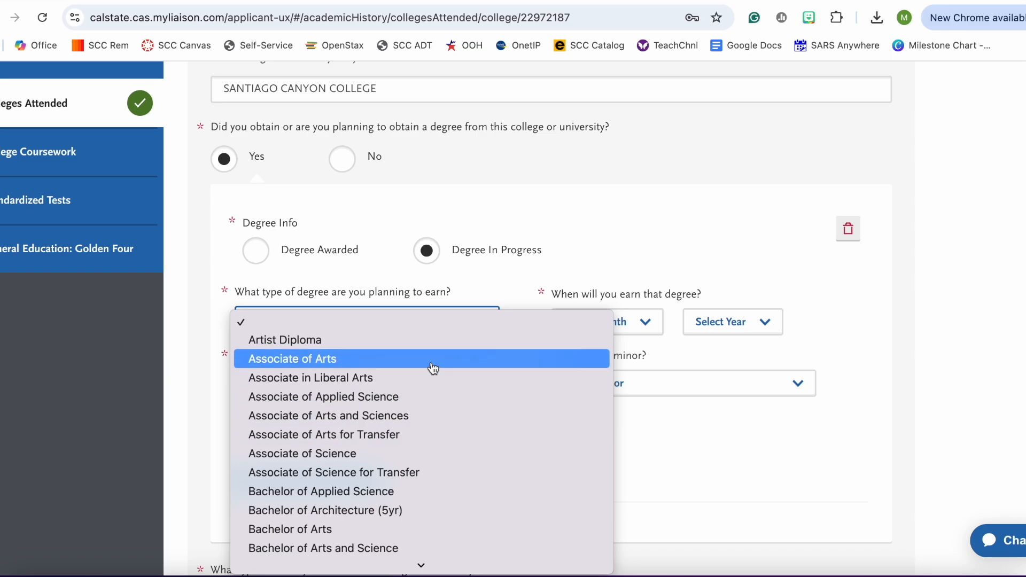
pyautogui.click(481, 321)
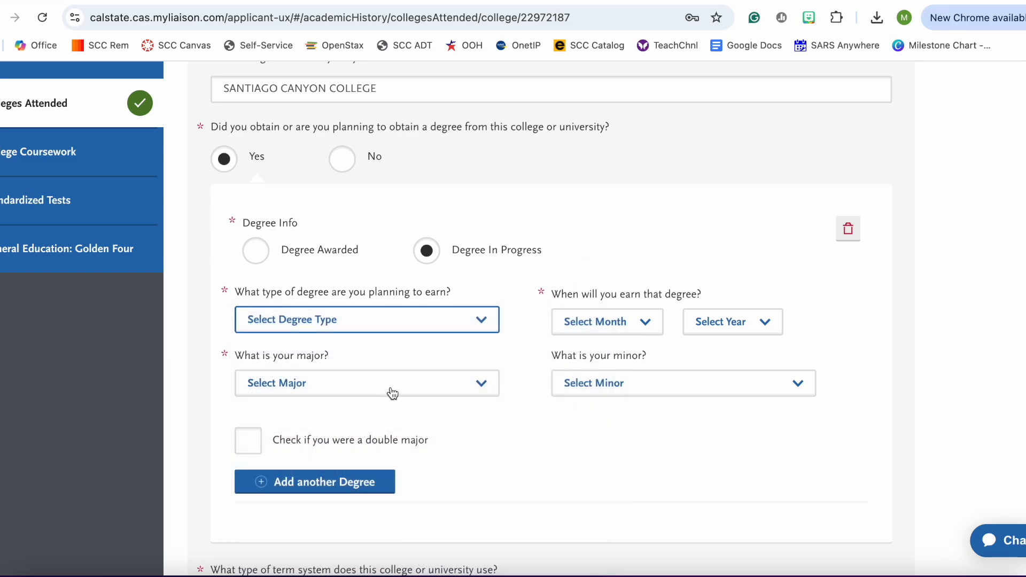
# Set the expected degree date for Santiago Canyon College to August 2026
pyautogui.click(641, 324)
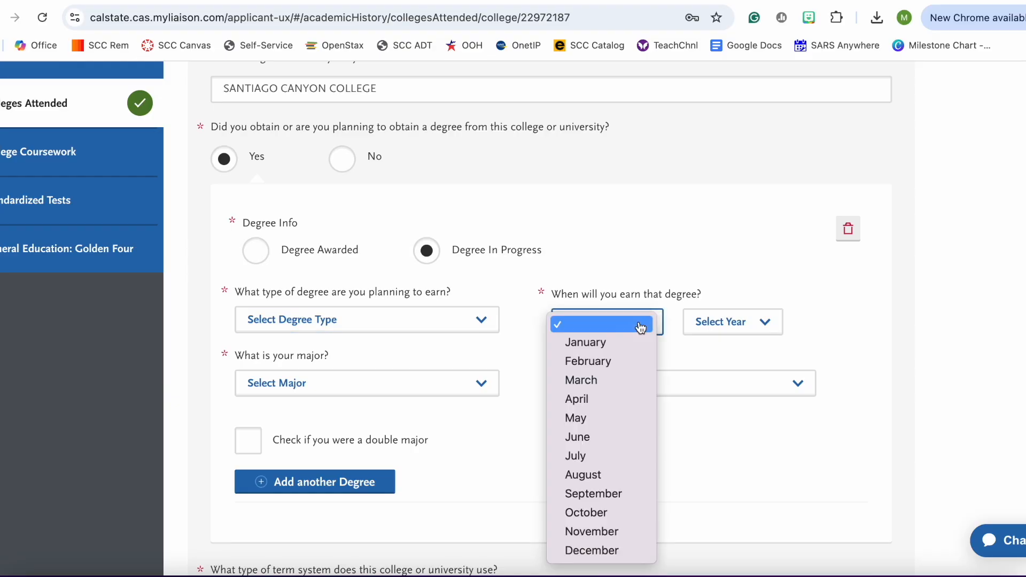
pyautogui.click(631, 475)
pyautogui.click(765, 323)
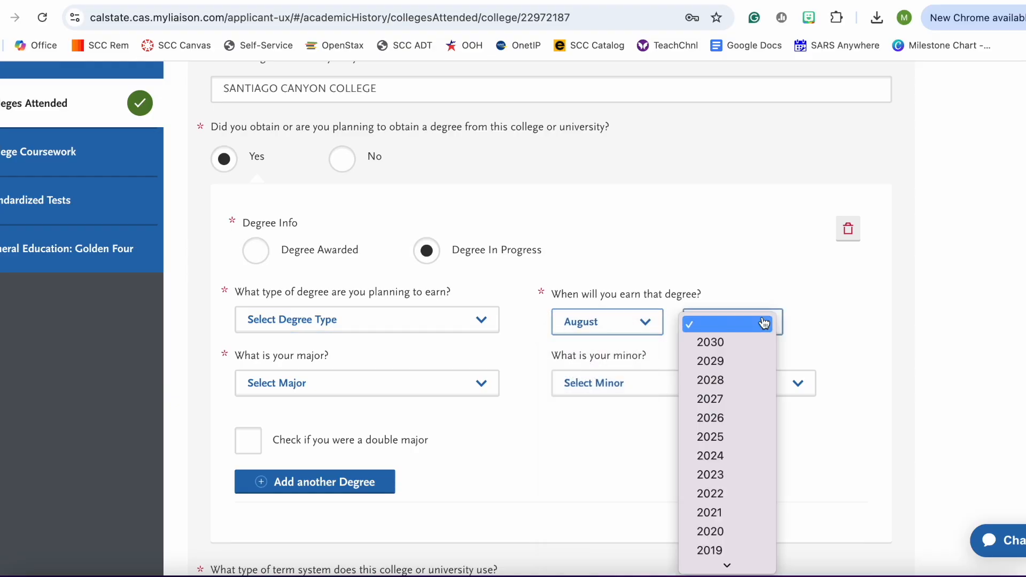
pyautogui.click(740, 418)
# Review the term system and tuition status answers, then check the First Semester term options without choosing one
pyautogui.scroll(-4, 588, 471)
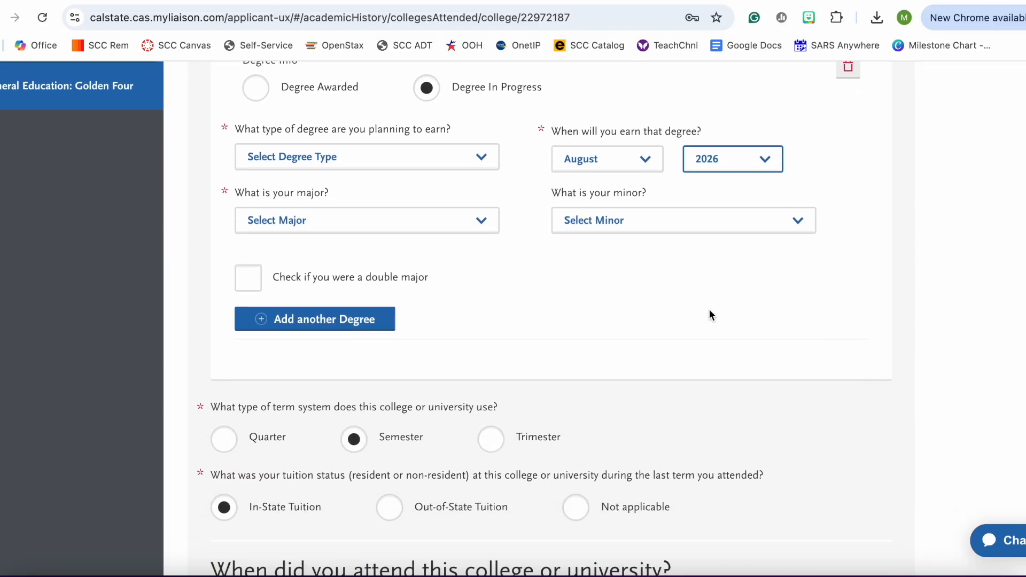
pyautogui.scroll(-1, 710, 313)
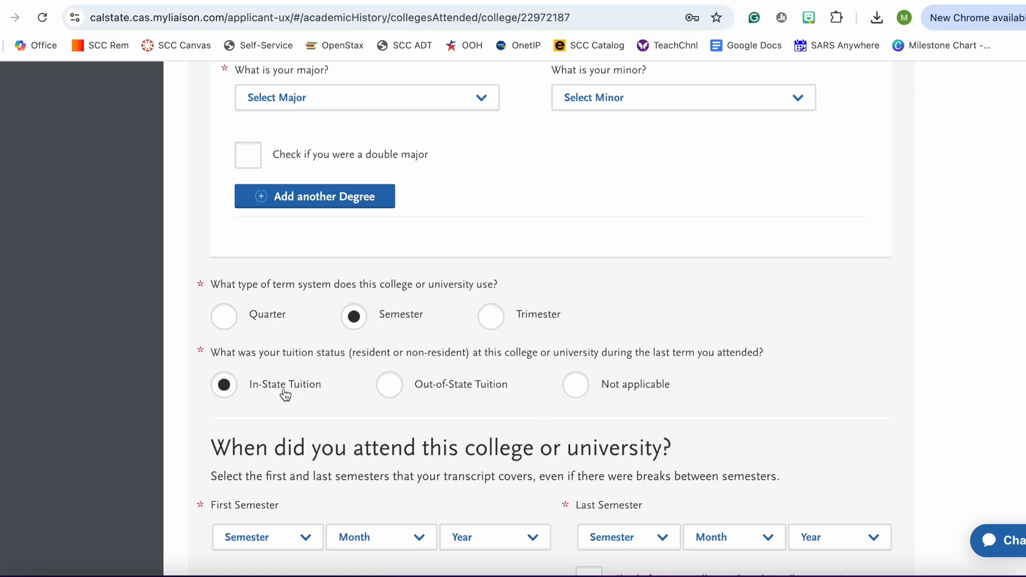
pyautogui.scroll(-3, 313, 396)
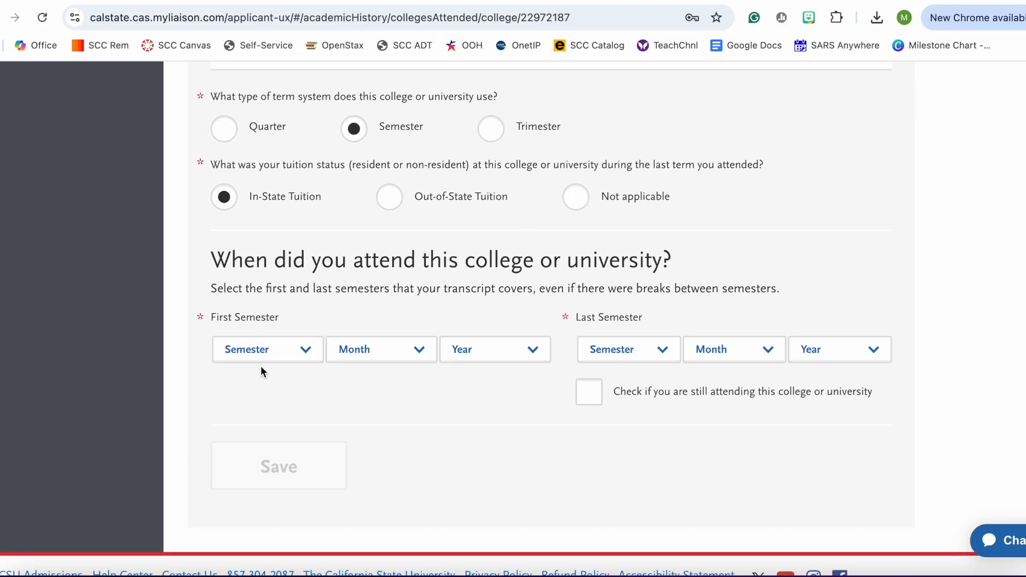
pyautogui.click(300, 357)
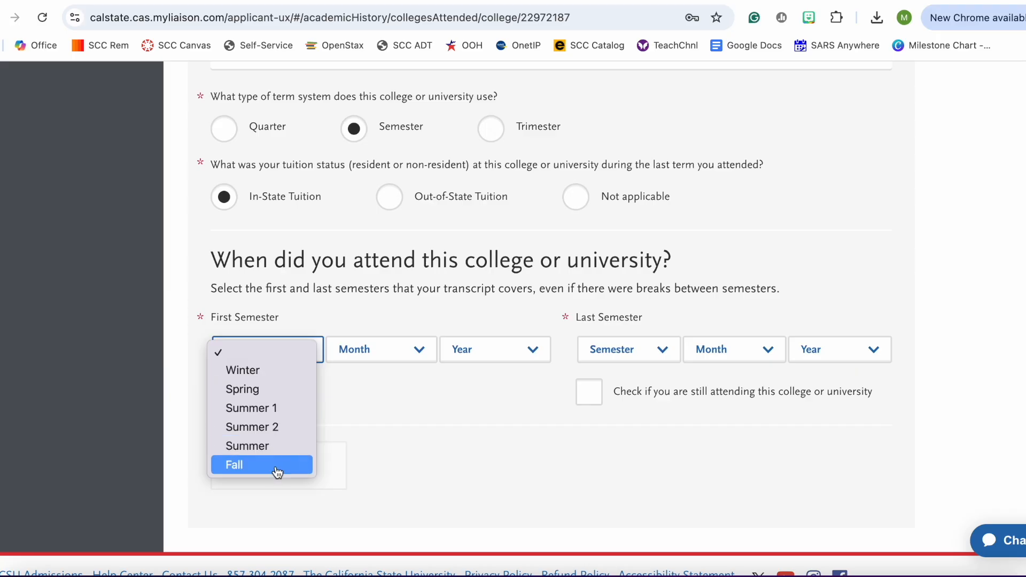
pyautogui.click(289, 351)
pyautogui.click(304, 357)
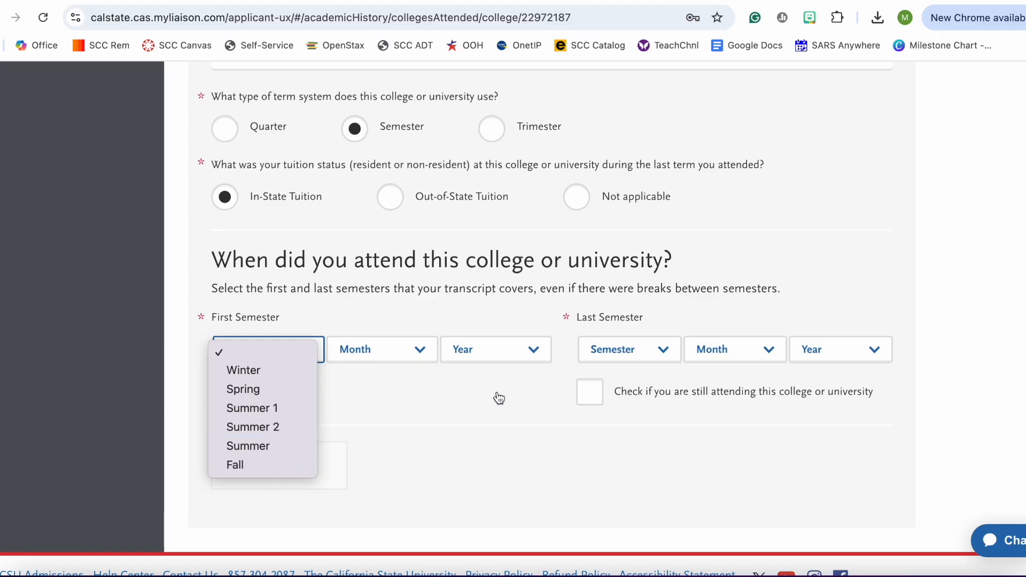
pyautogui.click(449, 426)
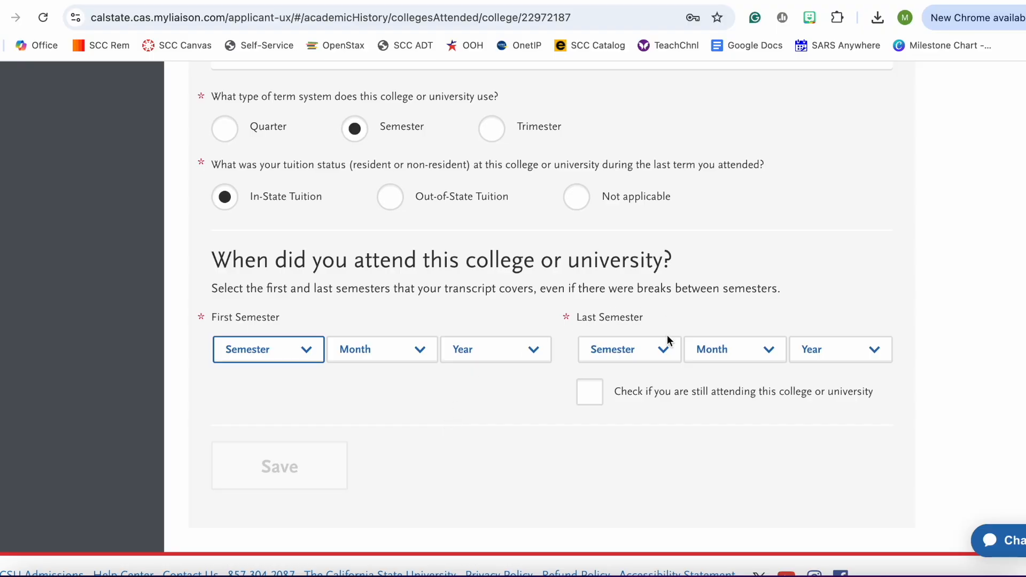
# Try marking the college as still being attended, clear the mark again, and look at the Last Semester term options
pyautogui.click(591, 400)
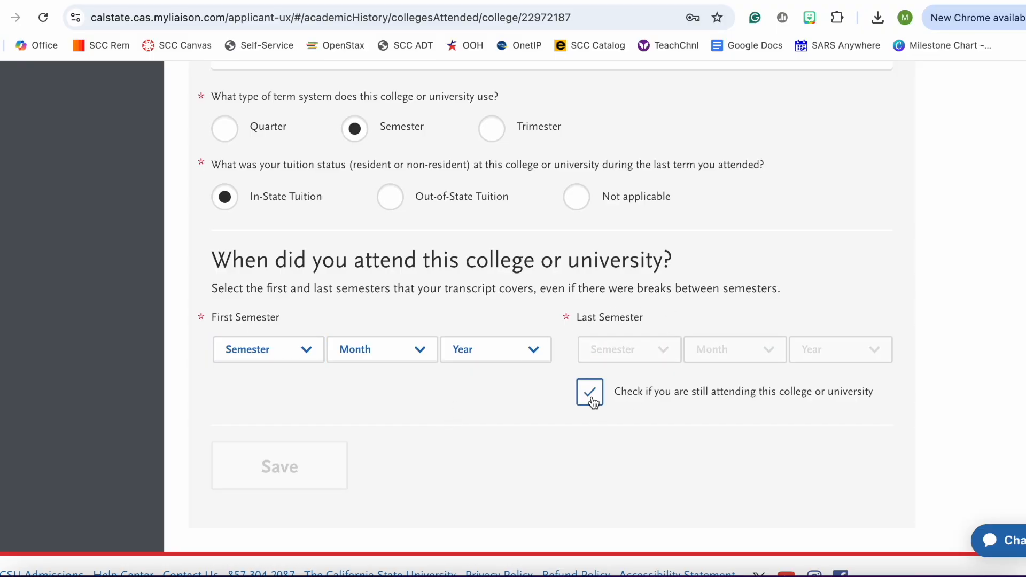
pyautogui.click(594, 395)
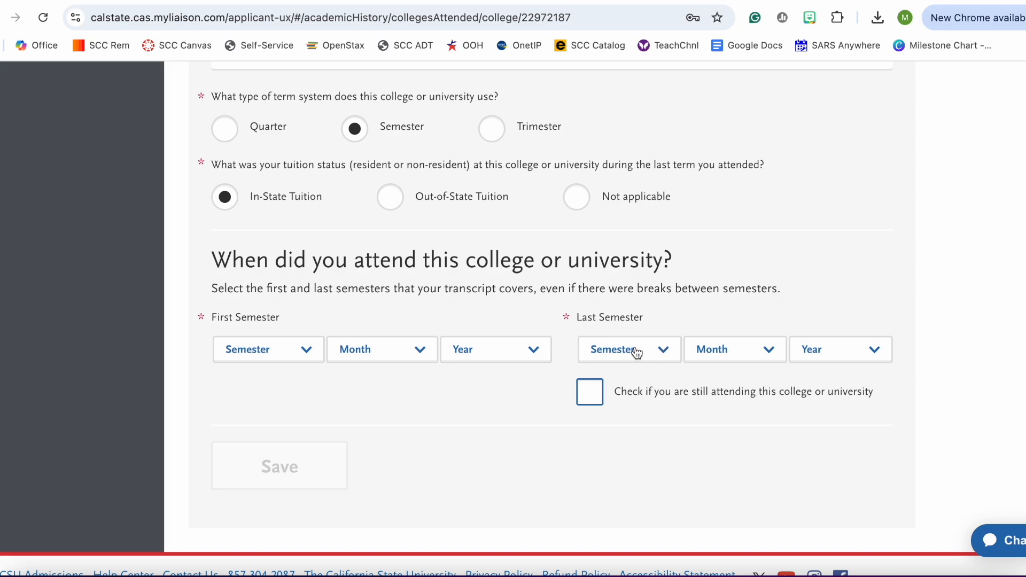
pyautogui.click(664, 351)
pyautogui.click(768, 308)
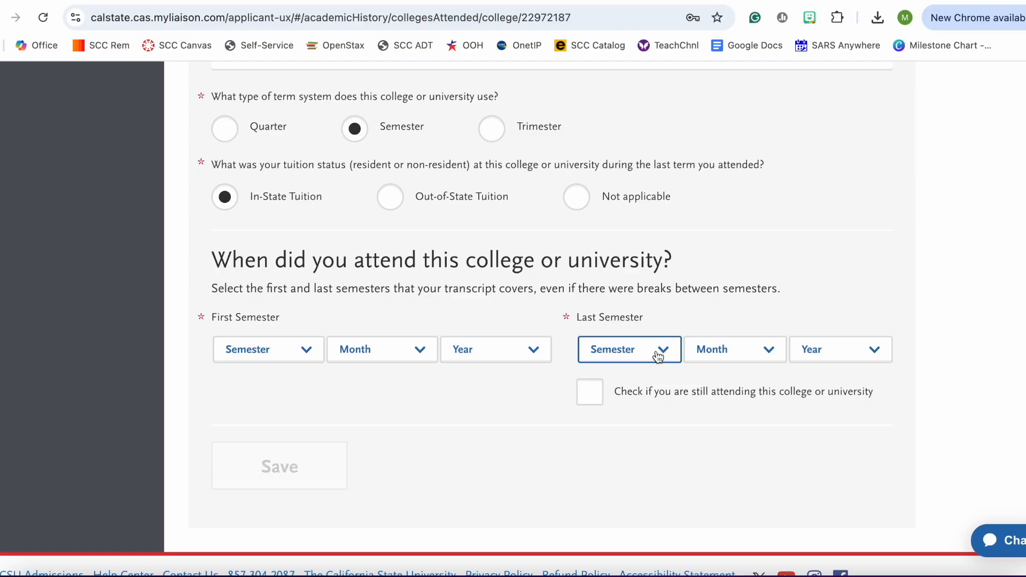
# Leave the Santiago Canyon College form unsaved and return to the My Attended Colleges list
pyautogui.scroll(10, 580, 407)
pyautogui.click(103, 474)
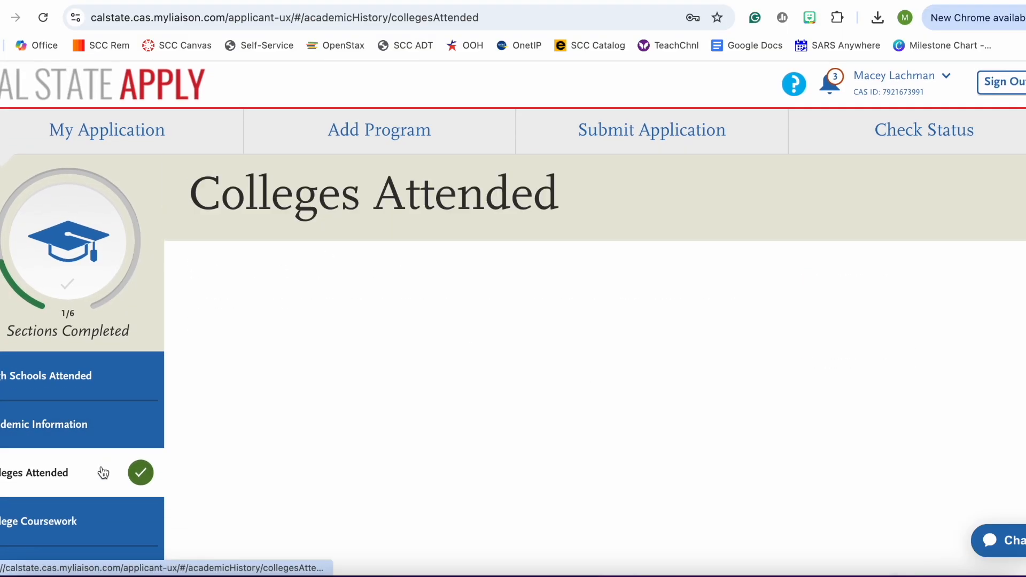
pyautogui.scroll(-5, 514, 339)
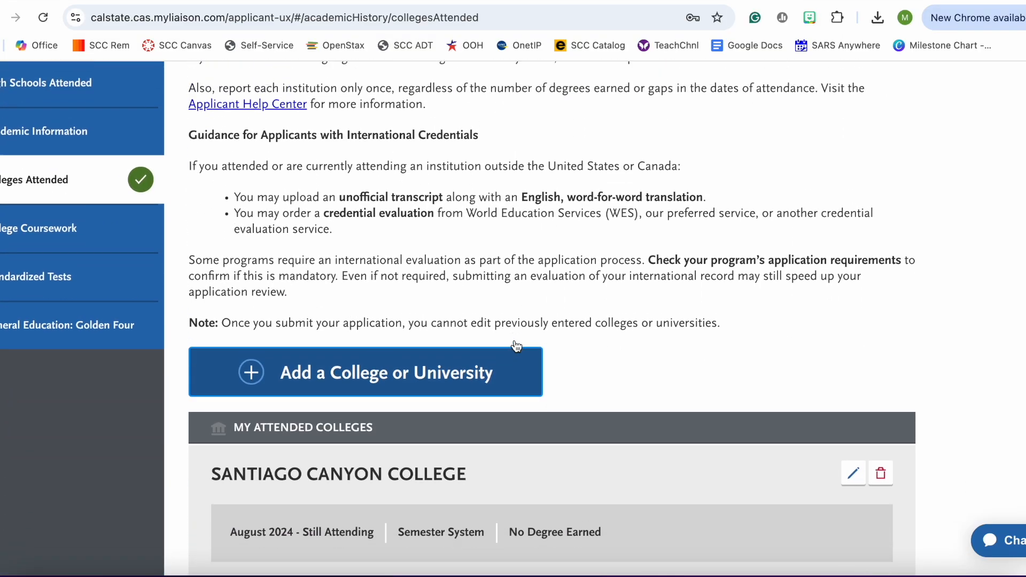
# Open College Coursework and read its reporting instructions down to the list of college transcripts
pyautogui.click(128, 232)
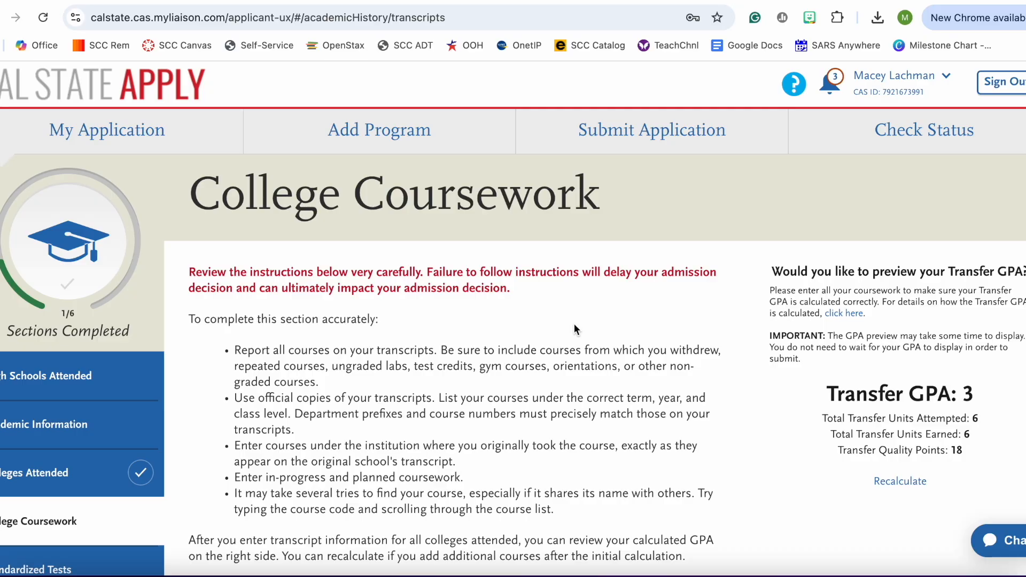
pyautogui.scroll(-3, 575, 327)
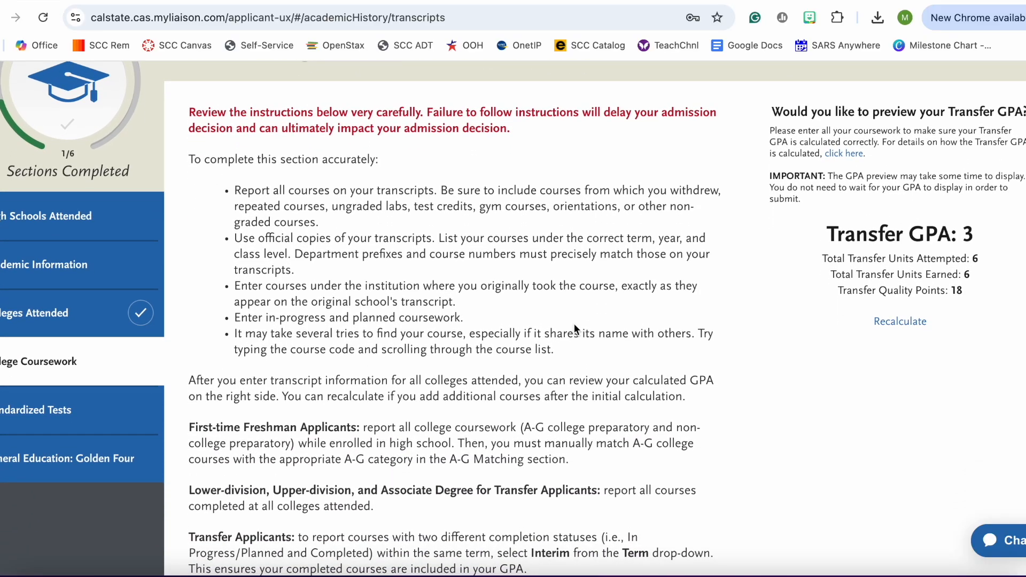
pyautogui.scroll(-4, 574, 323)
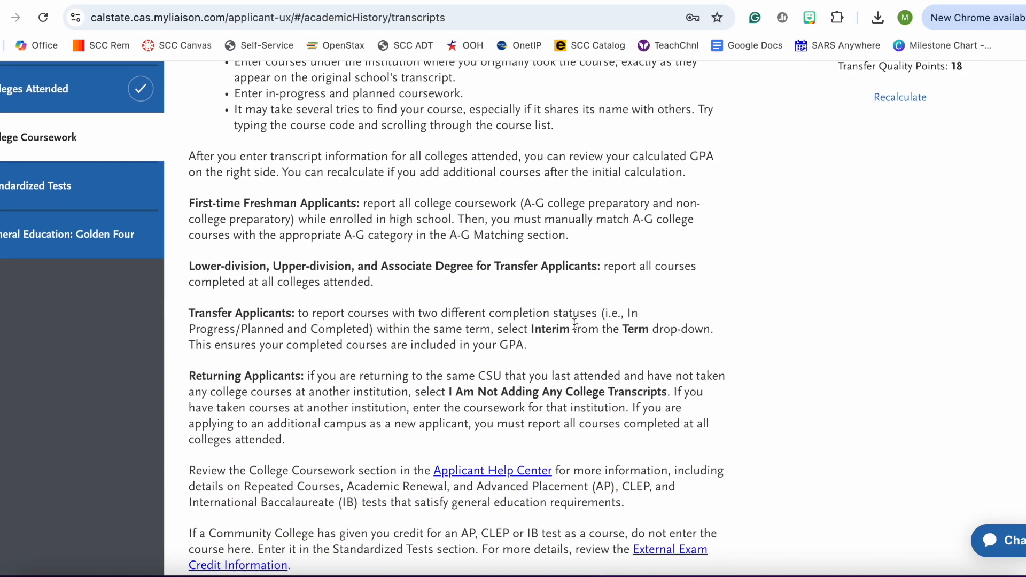
pyautogui.scroll(-1, 575, 325)
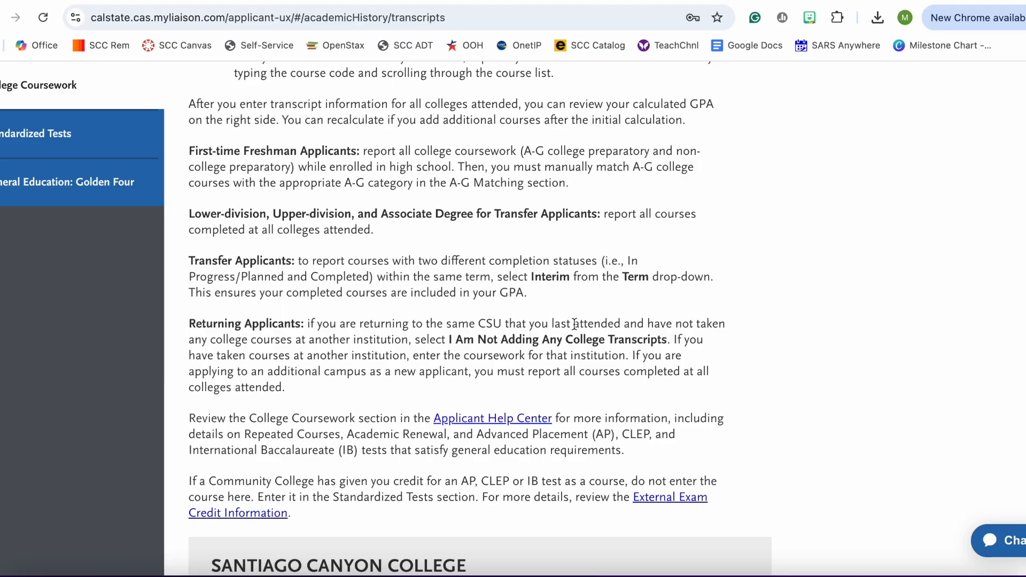
pyautogui.scroll(-7, 576, 325)
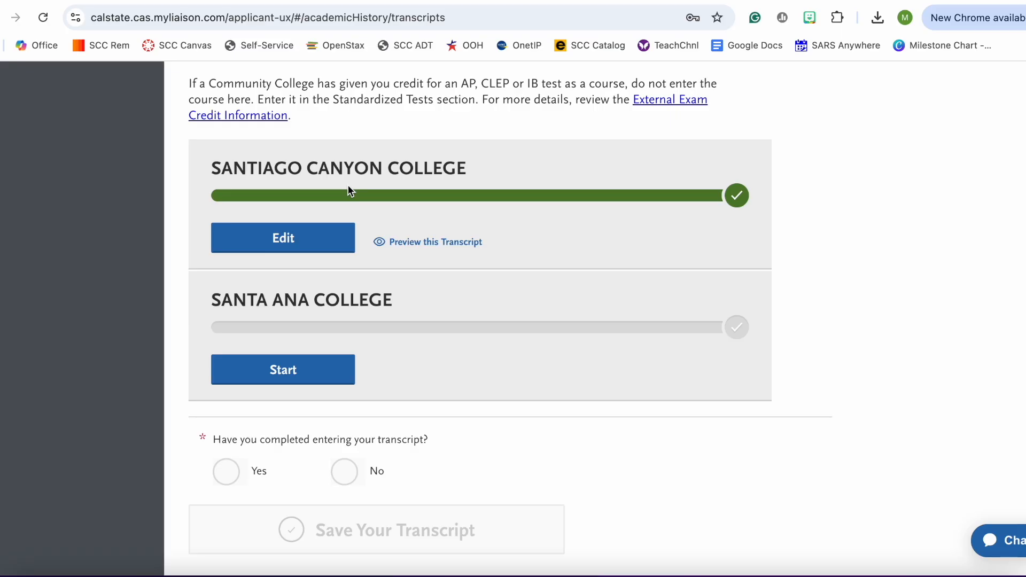
# Open the Santiago Canyon College transcript for editing and review the Fall 2024 and Spring 2025 courses
pyautogui.click(311, 244)
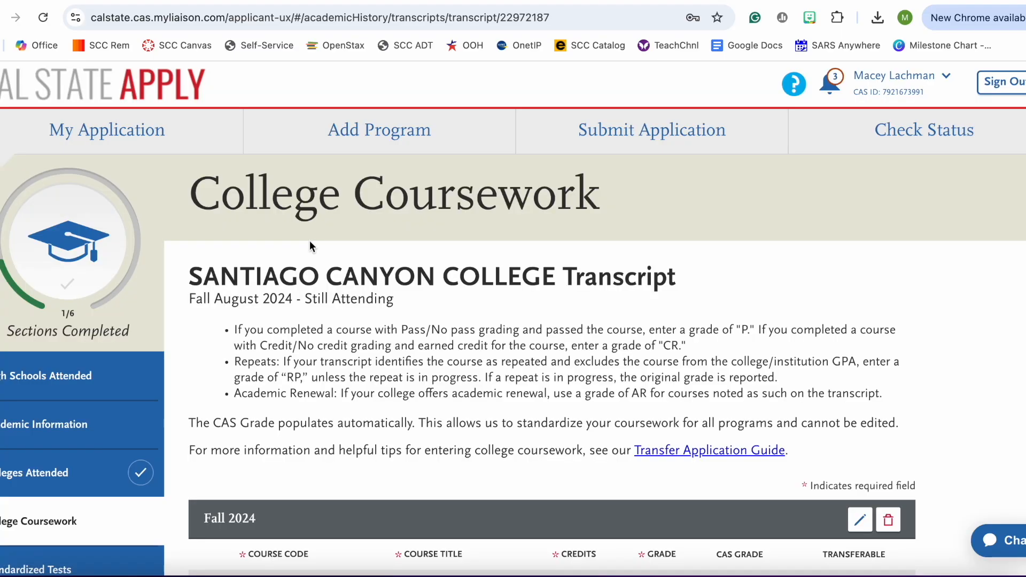
pyautogui.scroll(-6, 427, 291)
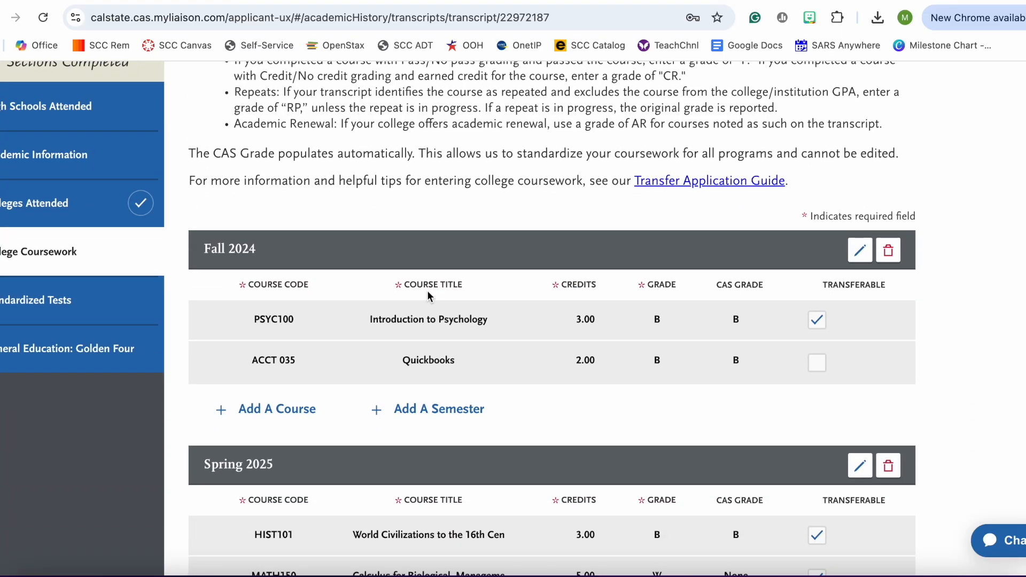
pyautogui.scroll(-1, 427, 296)
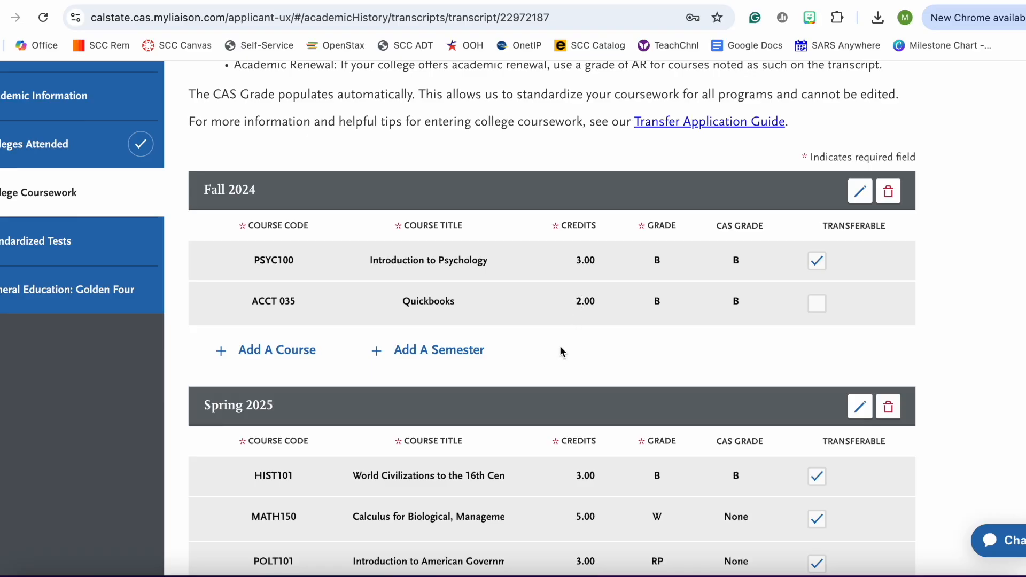
pyautogui.scroll(-6, 561, 353)
pyautogui.scroll(2, 561, 342)
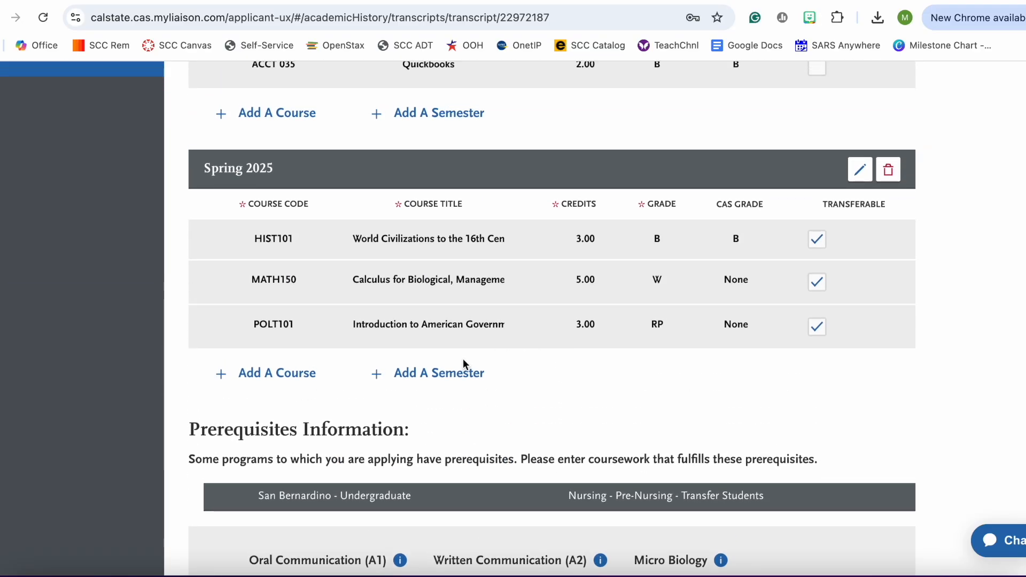
# Add a semester after Spring 2025 with the term Summer 1 and the year 2026
pyautogui.click(427, 381)
pyautogui.scroll(-3, 475, 320)
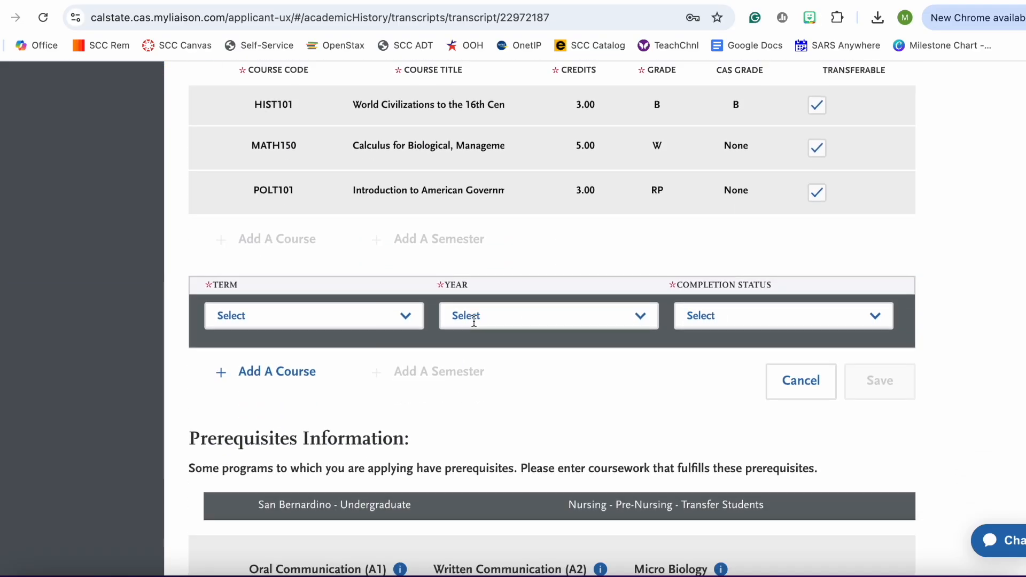
pyautogui.click(381, 288)
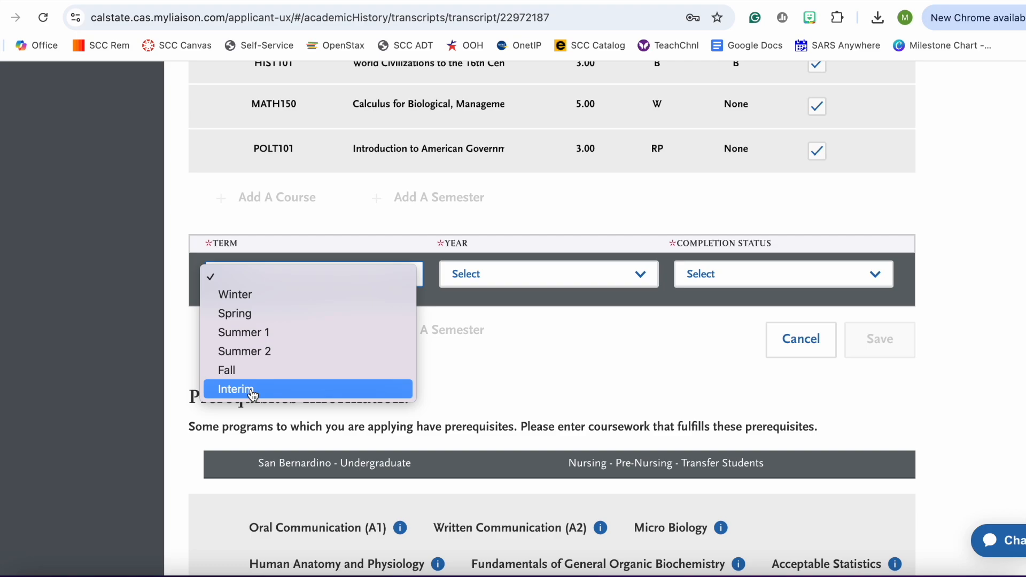
pyautogui.click(585, 369)
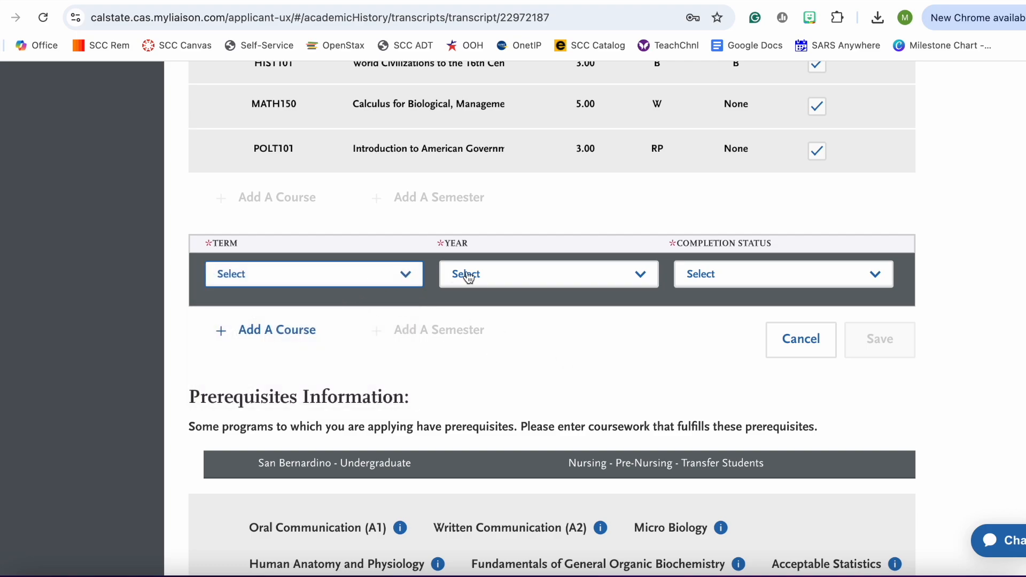
pyautogui.click(380, 277)
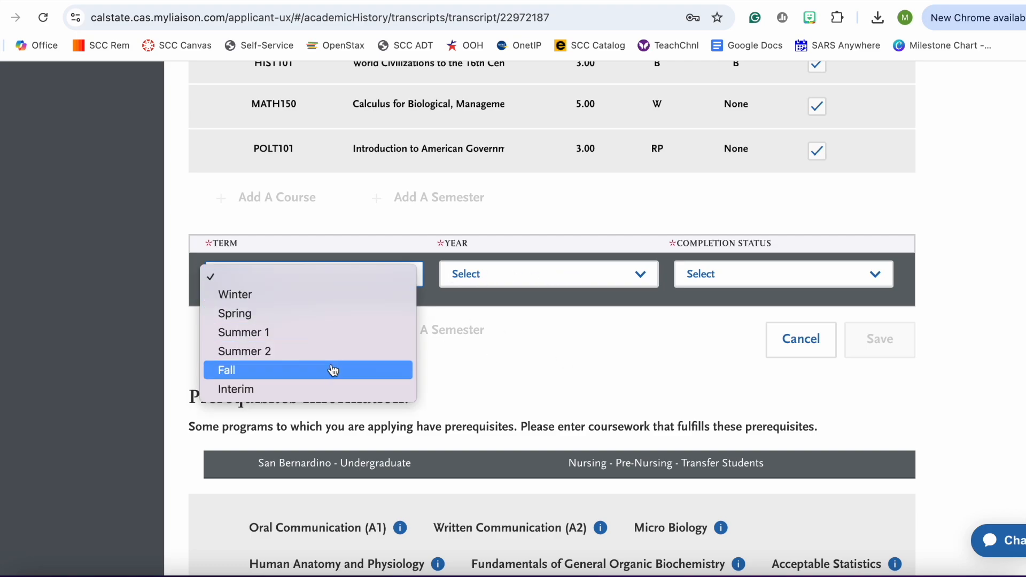
pyautogui.click(329, 335)
pyautogui.click(581, 281)
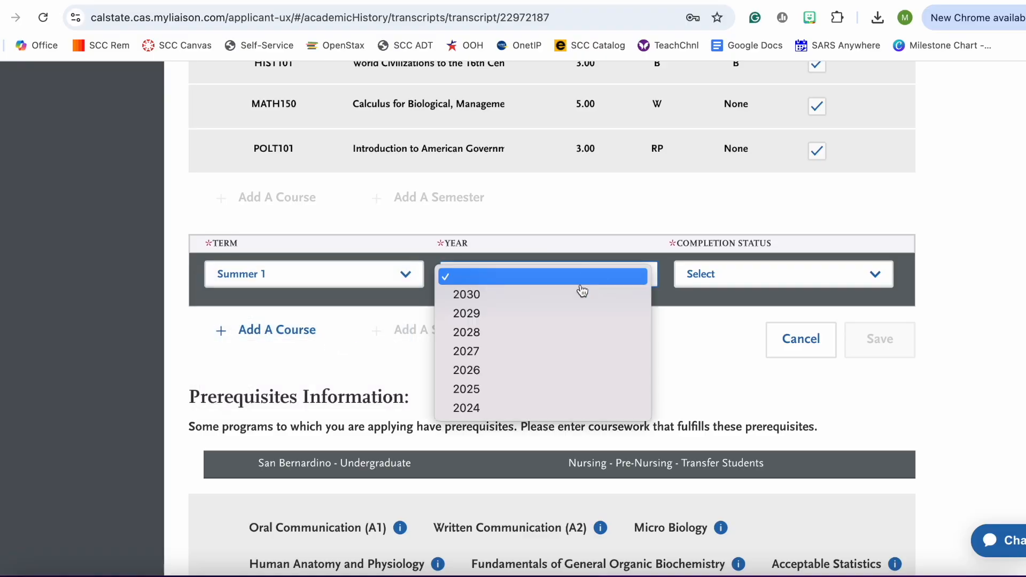
pyautogui.click(575, 376)
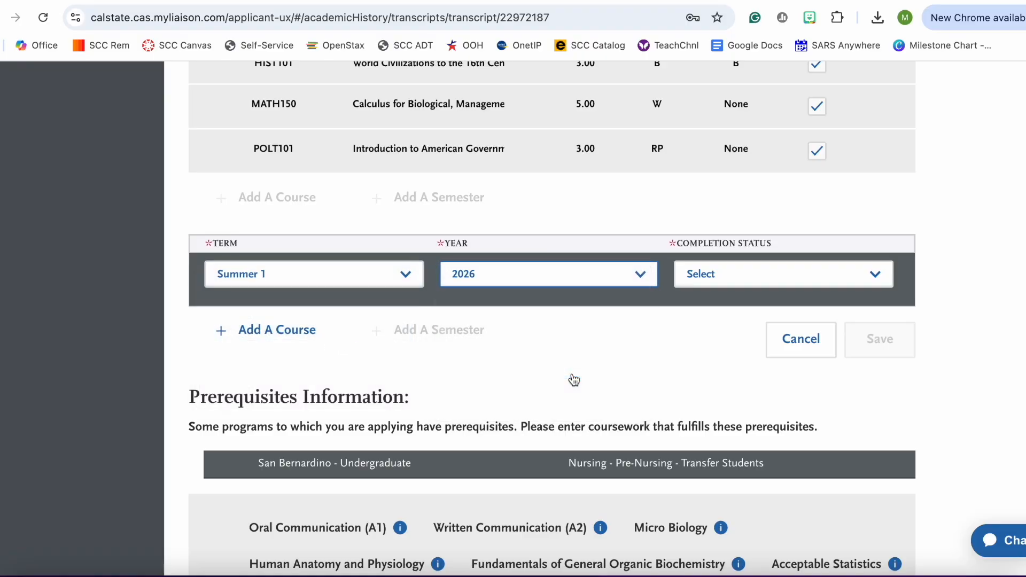
# Look over the completion status and term options, then set the new semester's completion status to In Progress/Planned
pyautogui.click(782, 284)
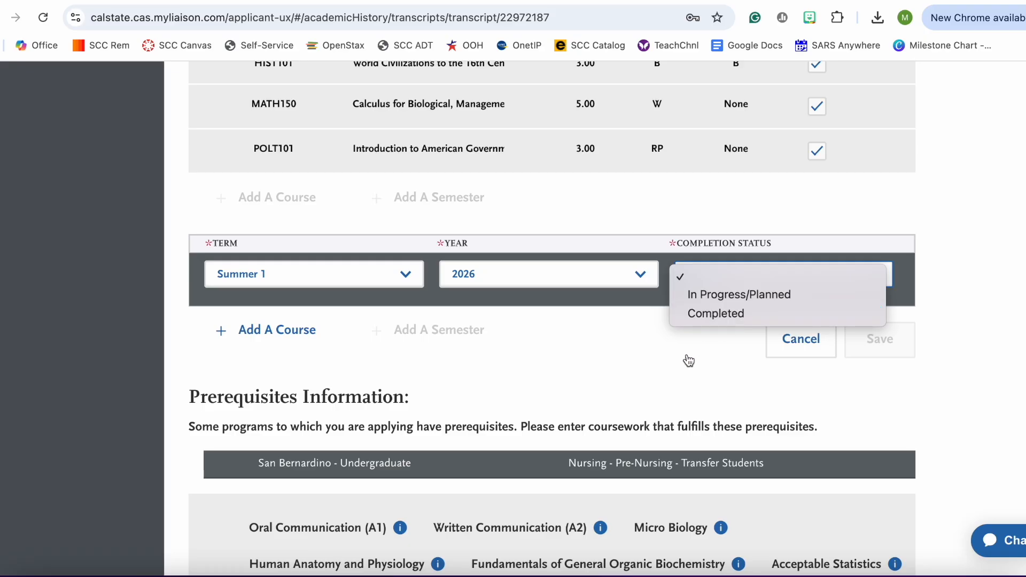
pyautogui.click(669, 360)
pyautogui.click(372, 283)
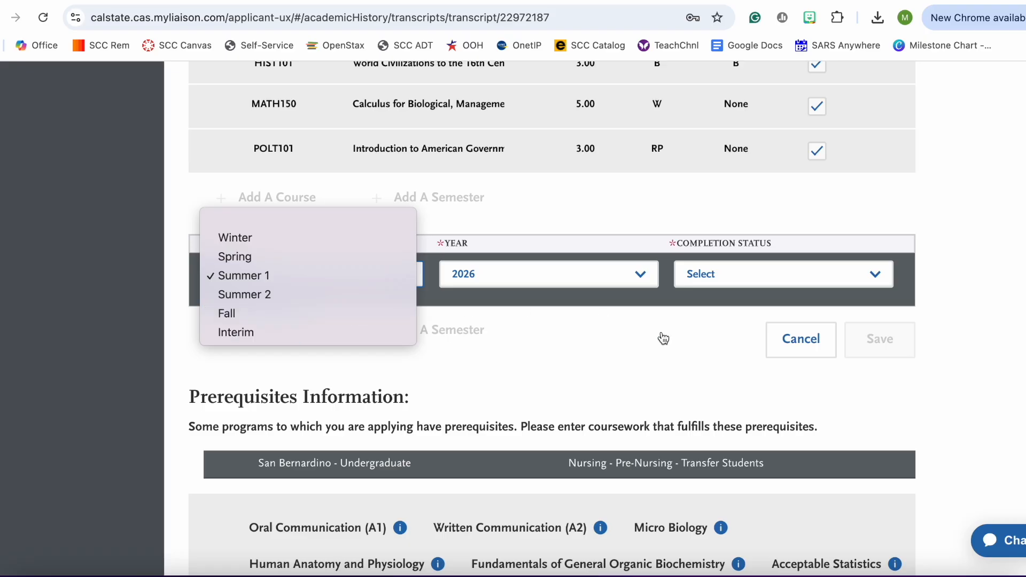
pyautogui.click(664, 359)
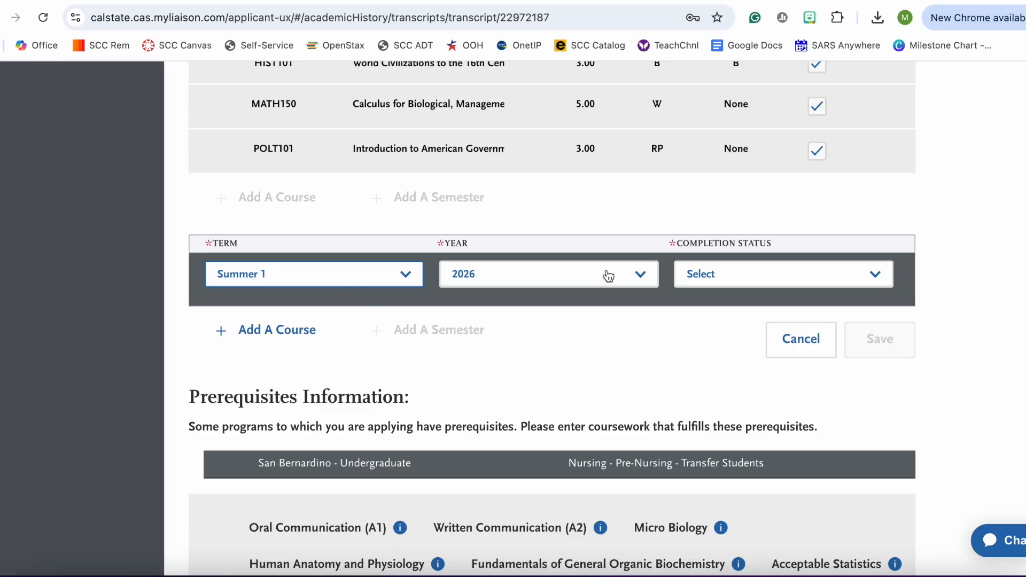
pyautogui.click(794, 280)
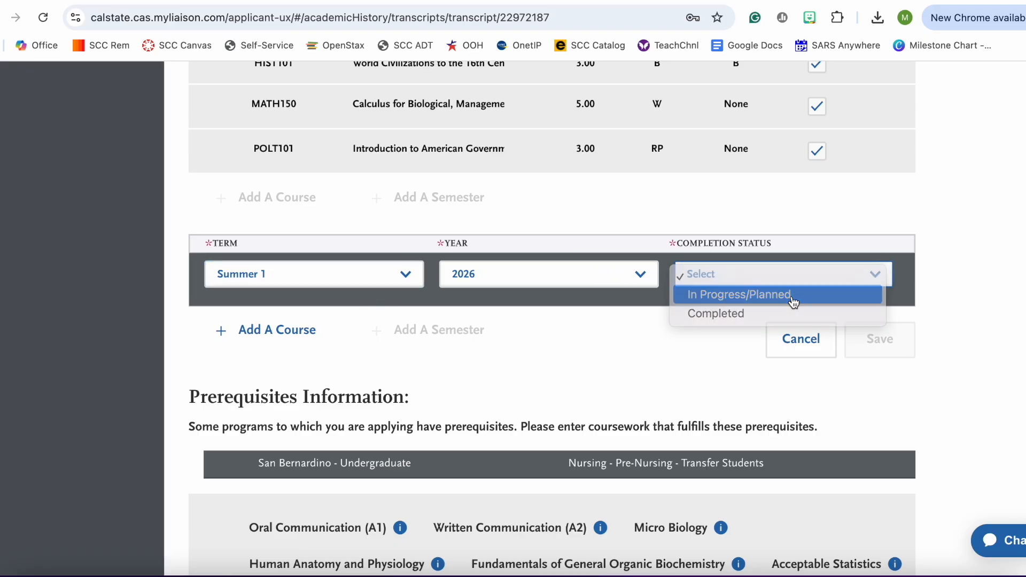
pyautogui.click(793, 300)
# Add the course BIOL109, Fundamentals of Biology, to the Summer 1 2026 semester
pyautogui.click(269, 330)
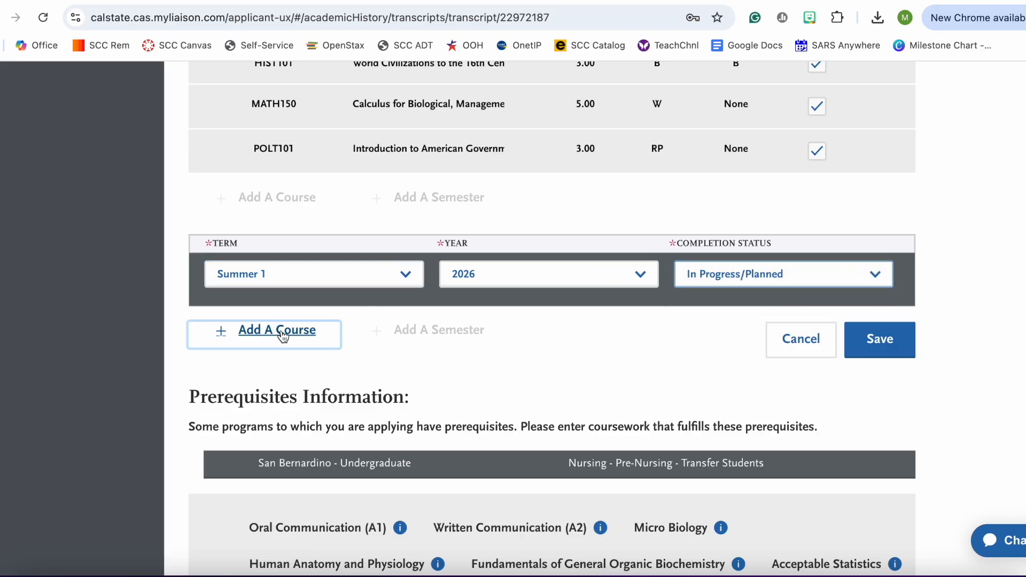
pyautogui.click(275, 357)
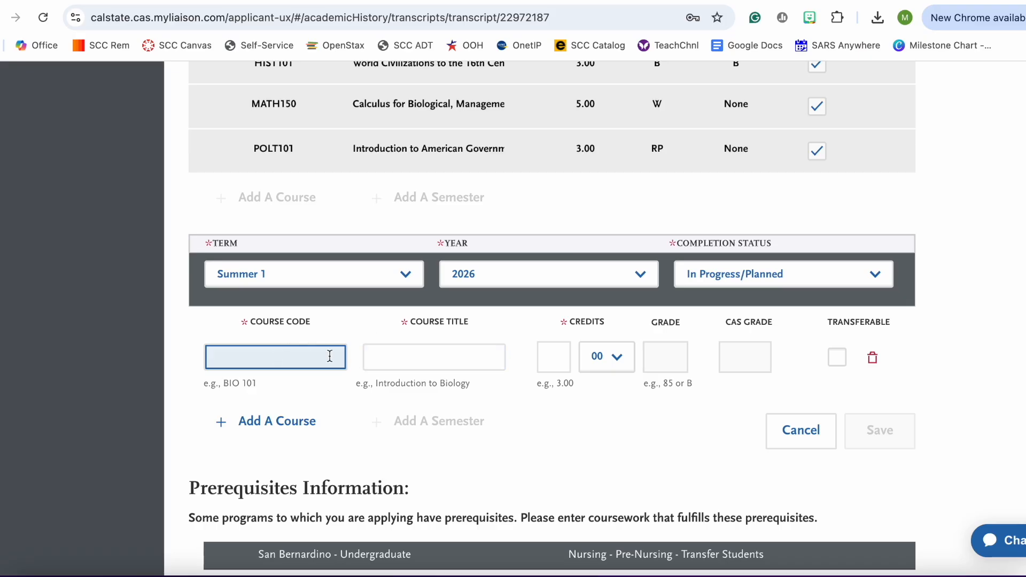
pyautogui.write('biol')
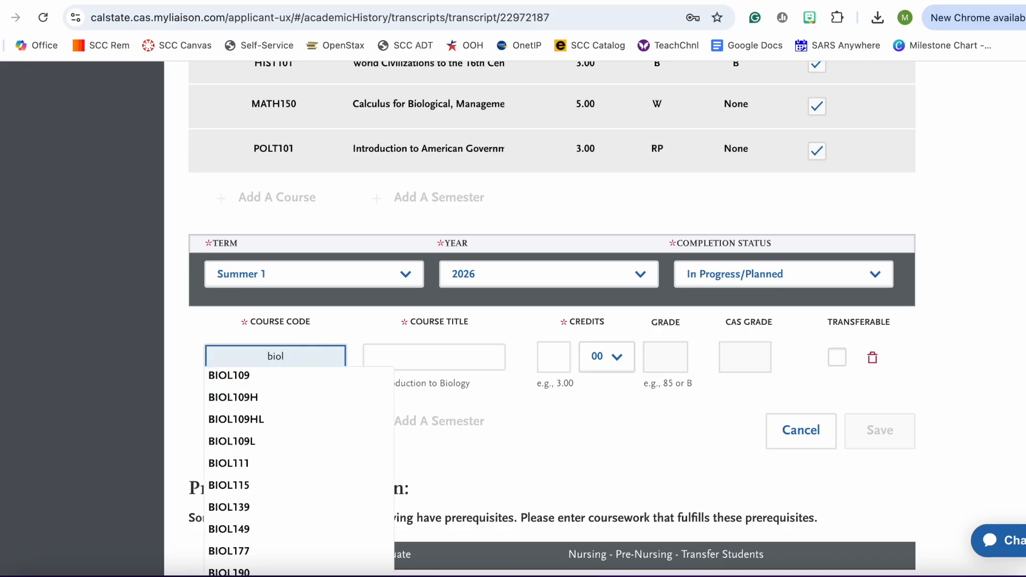
pyautogui.click(298, 376)
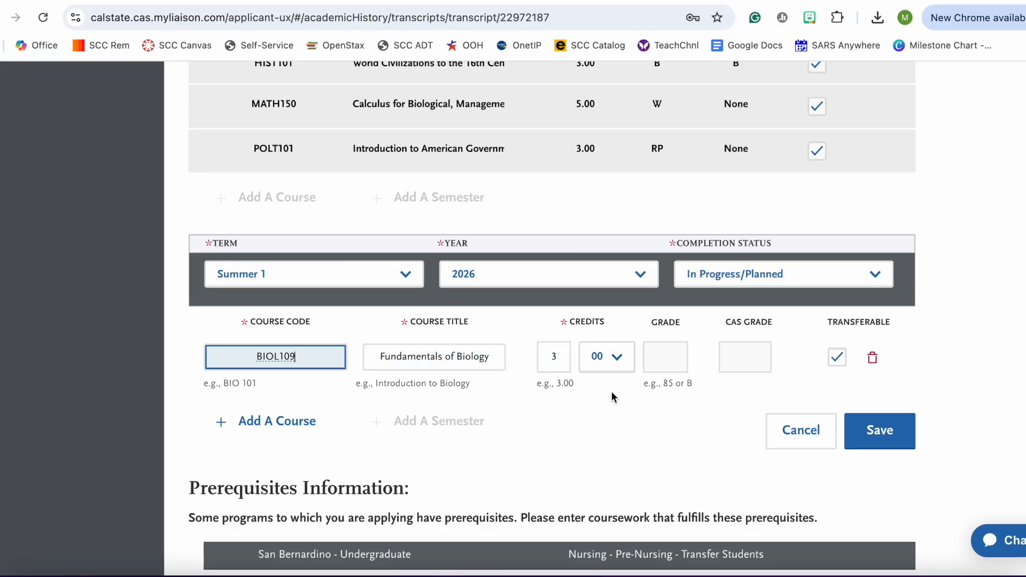
pyautogui.click(672, 359)
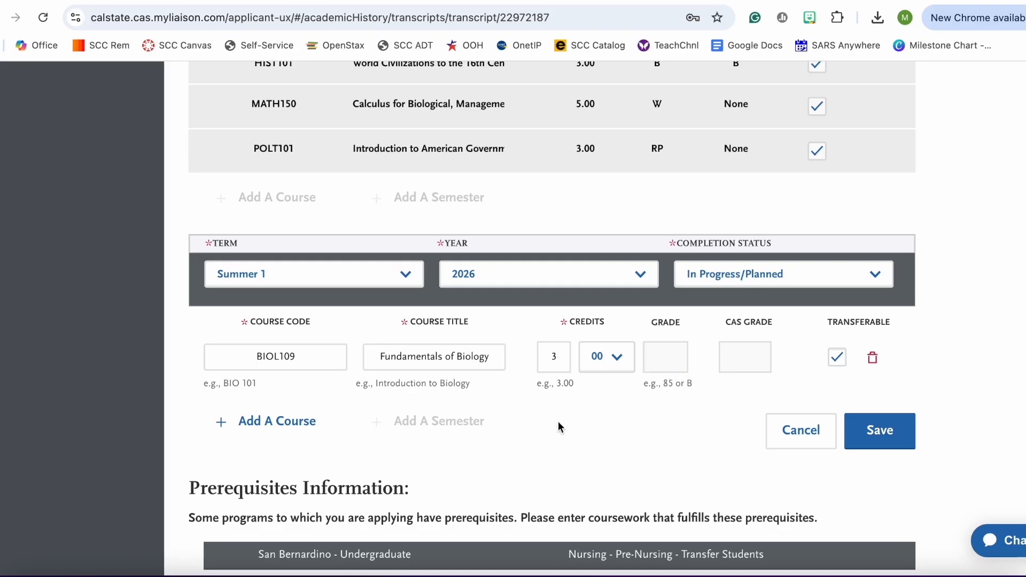
# Add a second course row to the Summer 1 2026 semester and enter the course code math 080
pyautogui.click(297, 422)
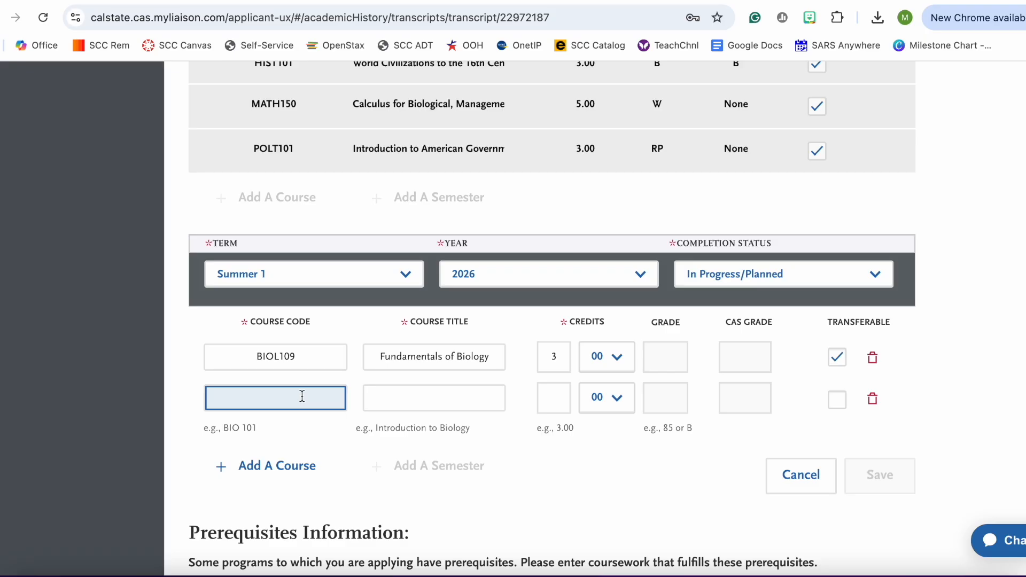
pyautogui.write('math 80')
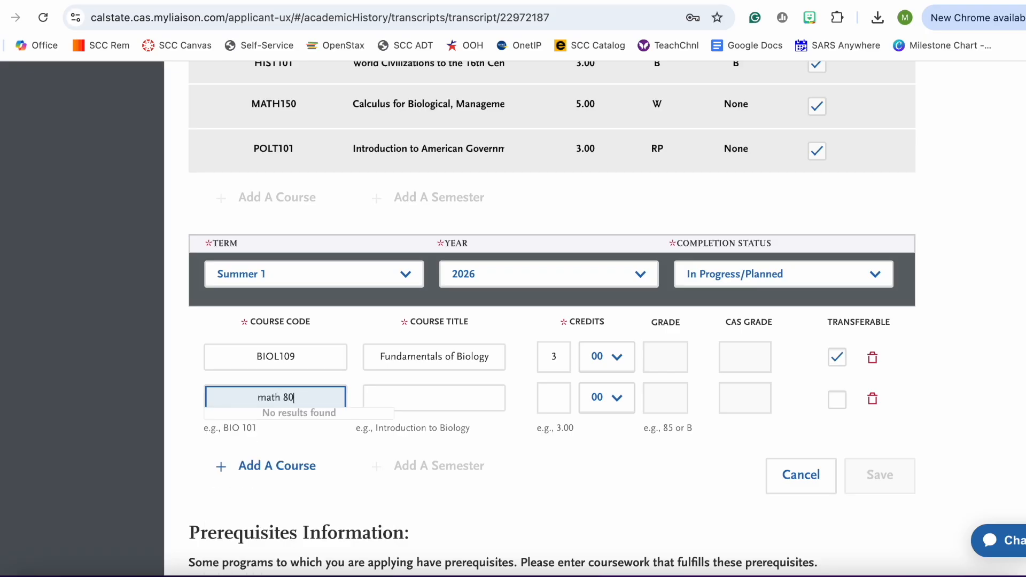
pyautogui.press('BackSpace')
pyautogui.write('080')
pyautogui.click(417, 395)
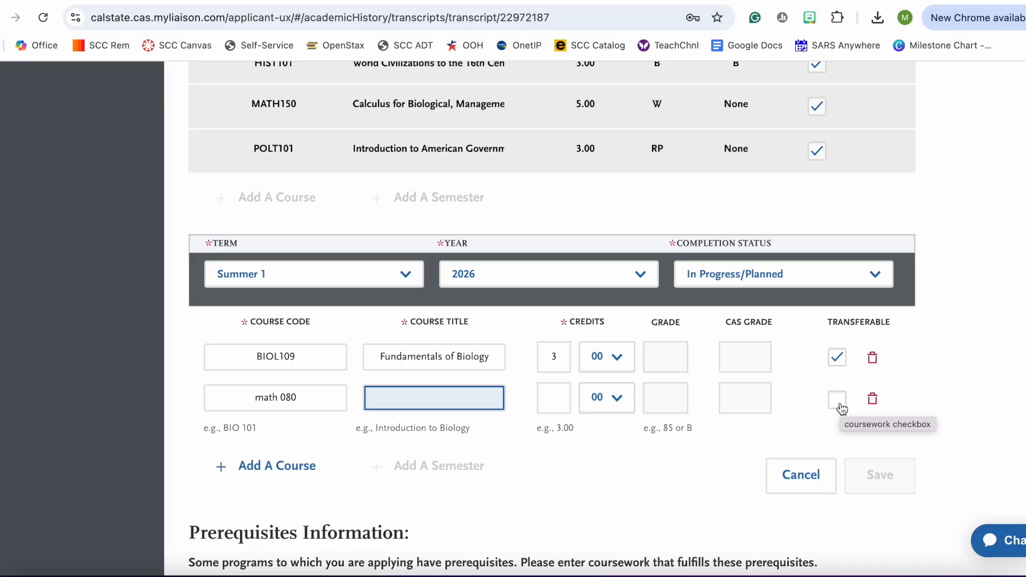
# Delete the unfinished math 080 course row from the Summer 1 2026 semester
pyautogui.scroll(1, 789, 417)
pyautogui.click(790, 416)
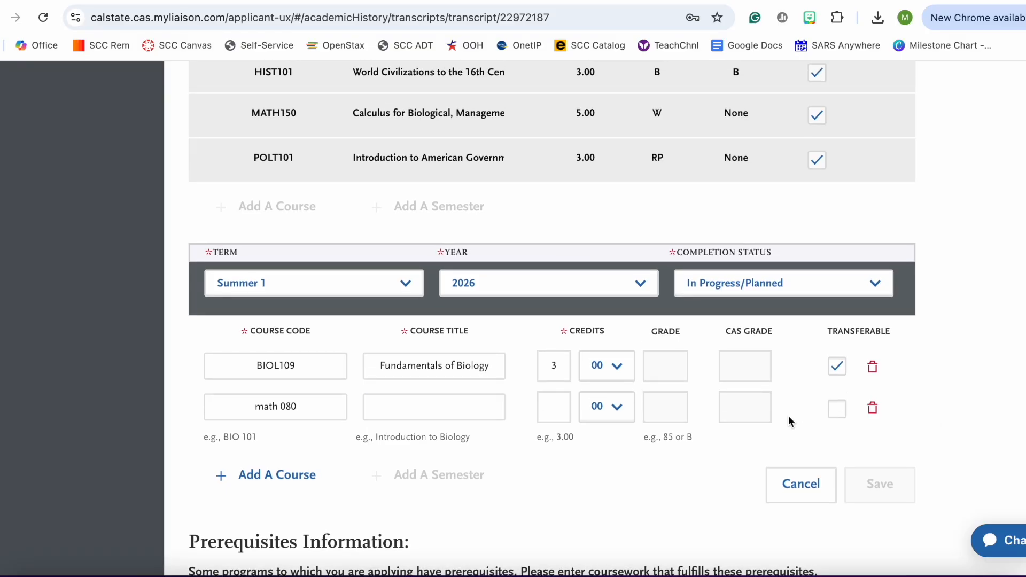
pyautogui.click(871, 413)
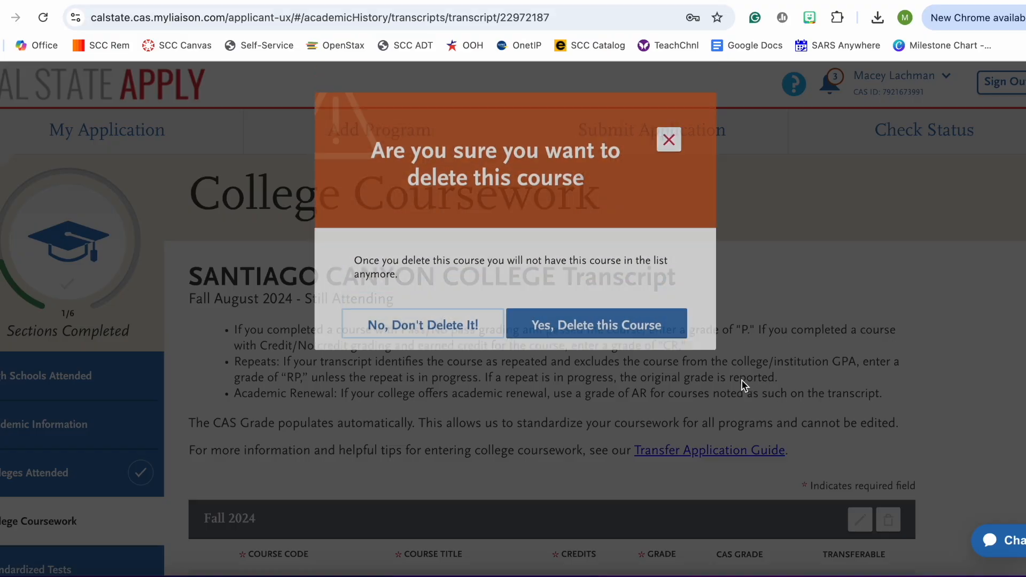
pyautogui.click(620, 346)
# Save the Summer 1 2026 semester and look over the courses listed in the transcript
pyautogui.scroll(-7, 958, 345)
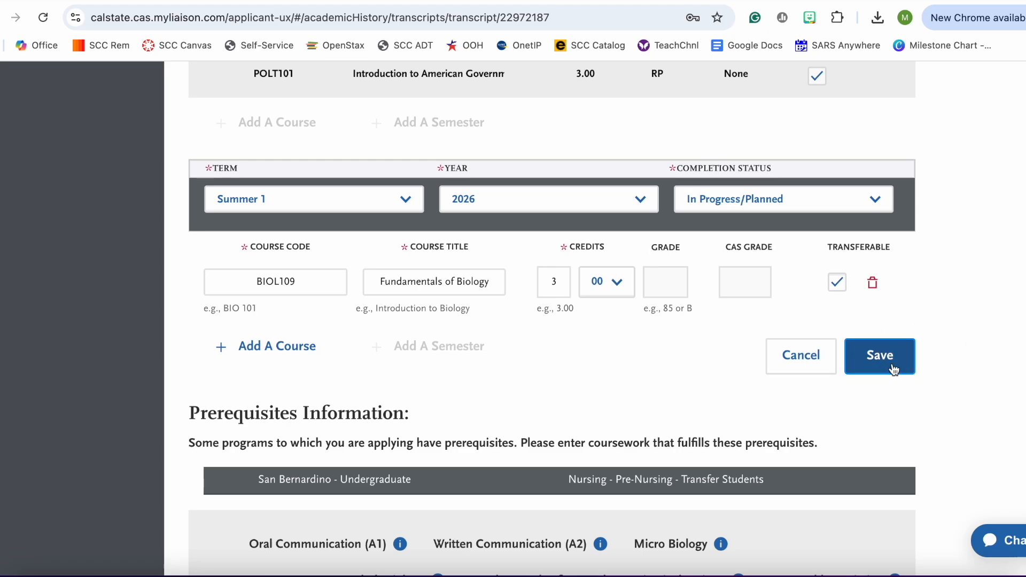
pyautogui.click(880, 356)
pyautogui.scroll(-4, 893, 369)
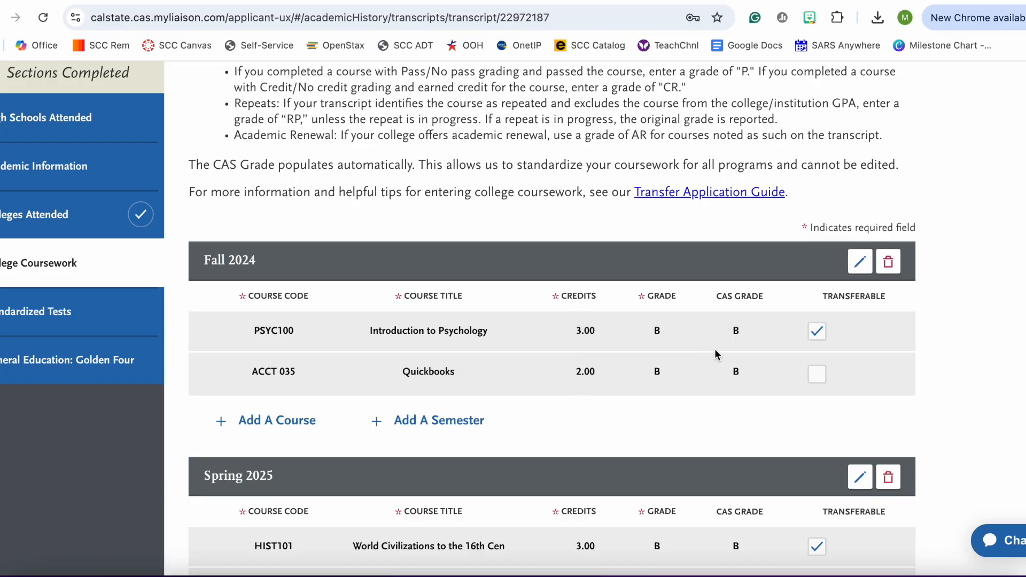
pyautogui.scroll(-4, 732, 404)
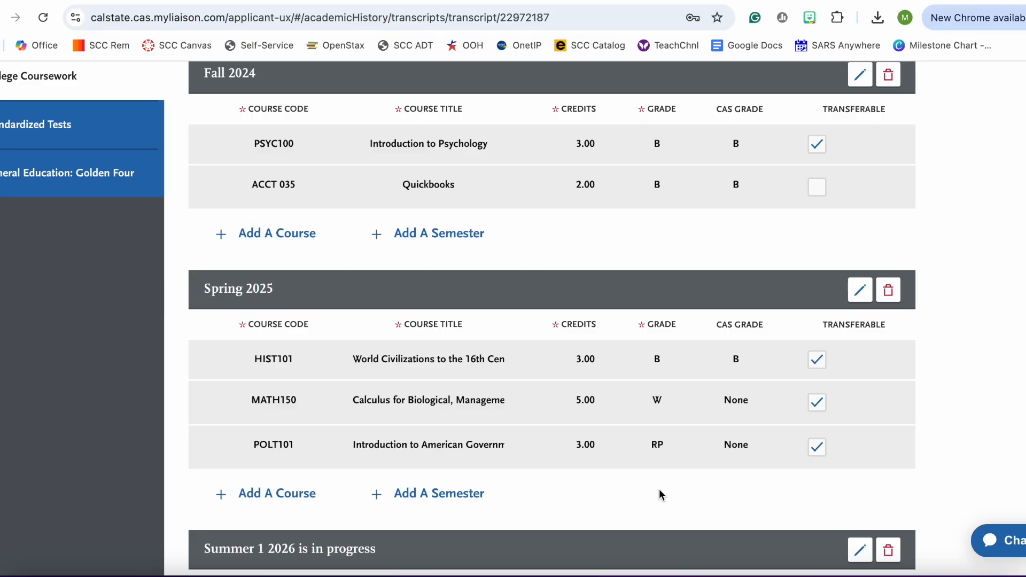
# Return to the College Coursework overview with the transcript list and calculate the Transfer GPA
pyautogui.scroll(8, 659, 489)
pyautogui.scroll(-2, 284, 405)
pyautogui.click(76, 417)
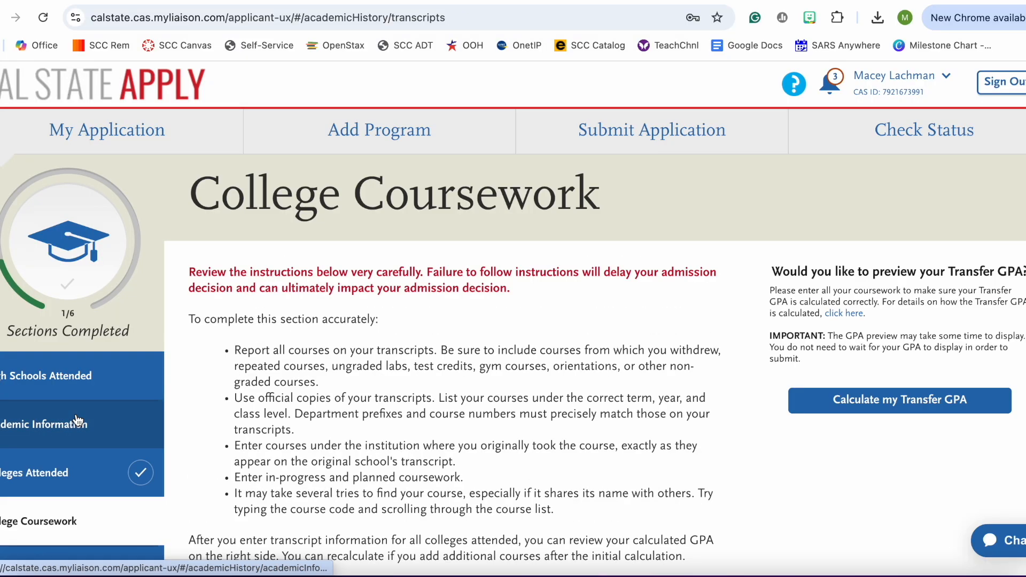
pyautogui.scroll(-15, 431, 380)
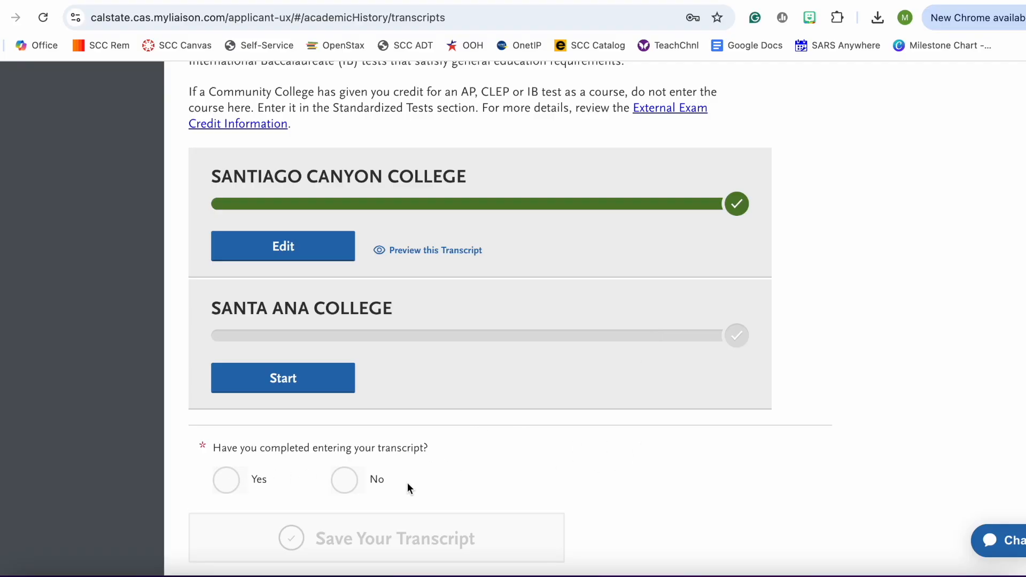
pyautogui.scroll(15, 729, 486)
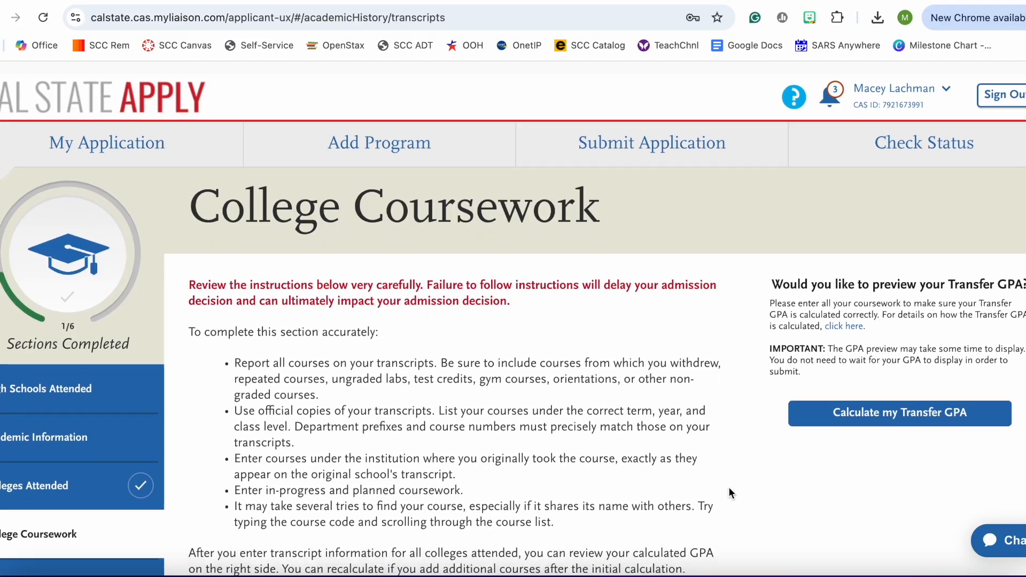
pyautogui.click(920, 416)
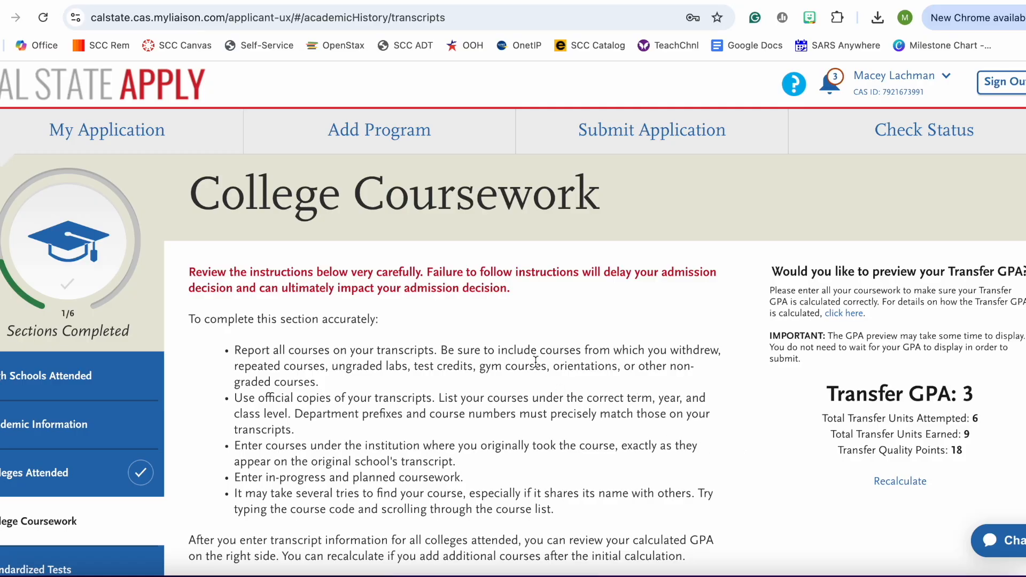
# Open Standardized Tests and read the transfer applicant instructions and the AP, CLEP and IB score options
pyautogui.scroll(-3, 536, 361)
pyautogui.click(54, 450)
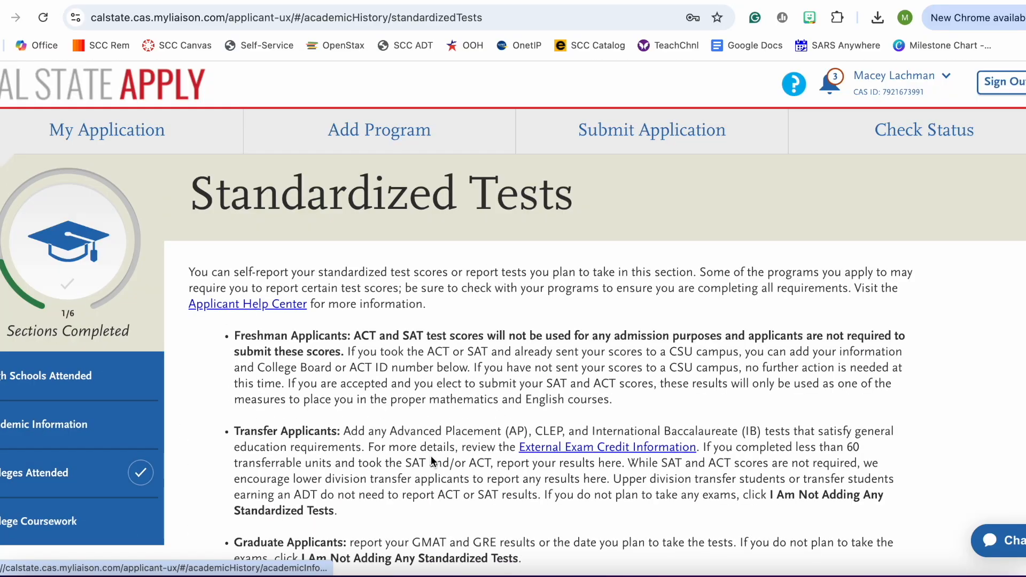
pyautogui.scroll(-5, 522, 365)
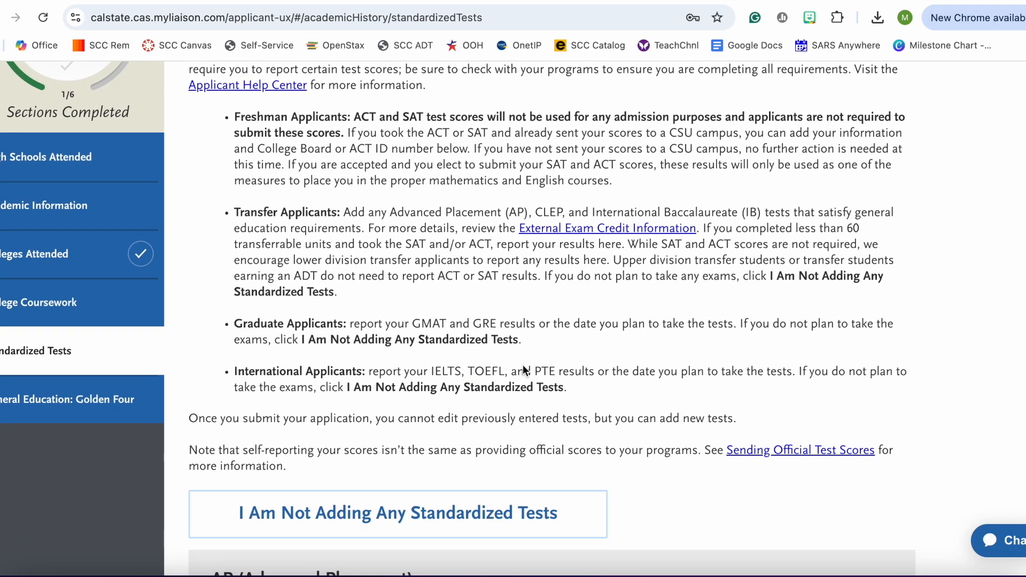
pyautogui.scroll(-4, 524, 369)
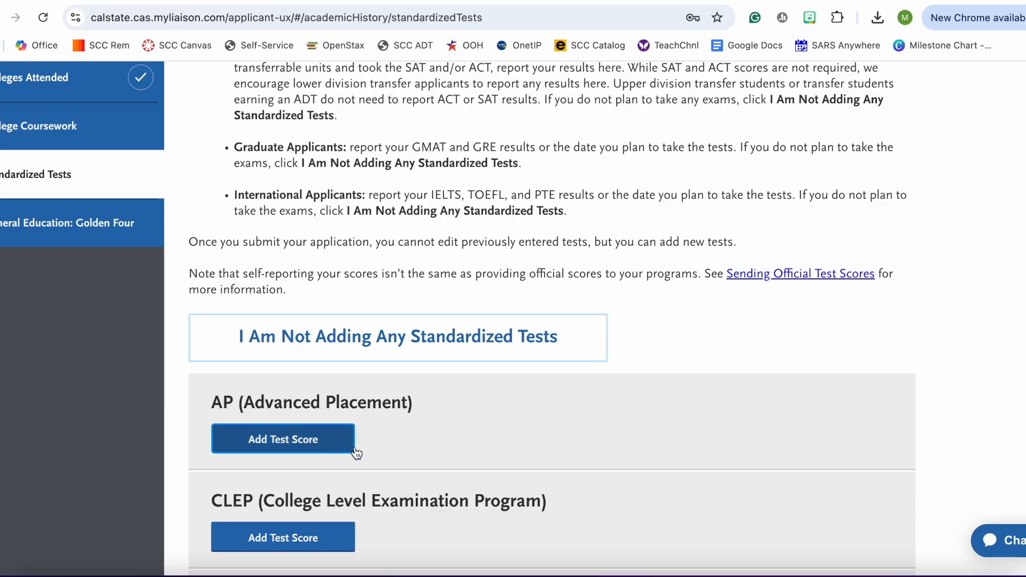
pyautogui.scroll(4, 297, 426)
pyautogui.scroll(-6, 297, 426)
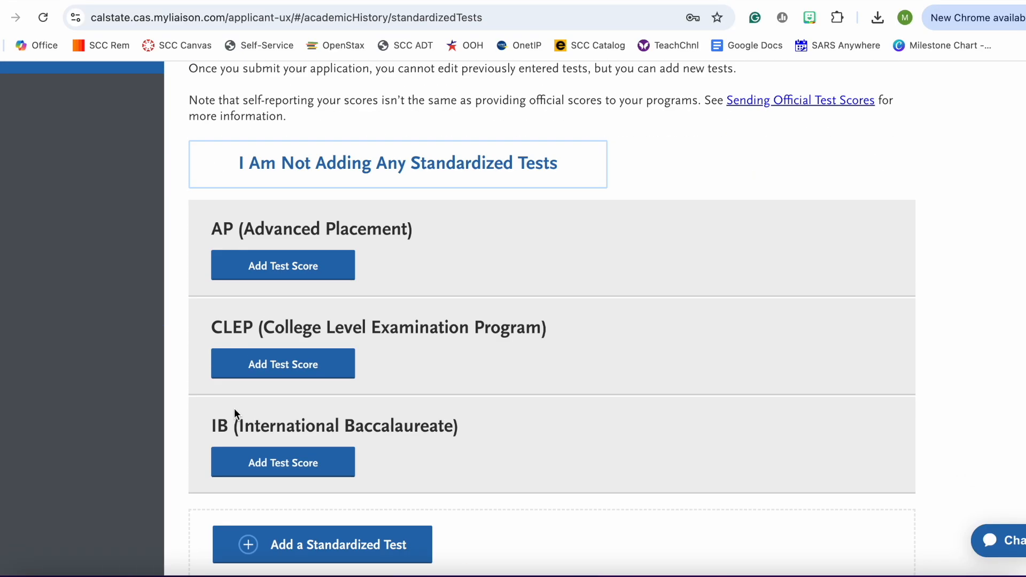
pyautogui.scroll(1, 187, 406)
pyautogui.scroll(5, 168, 381)
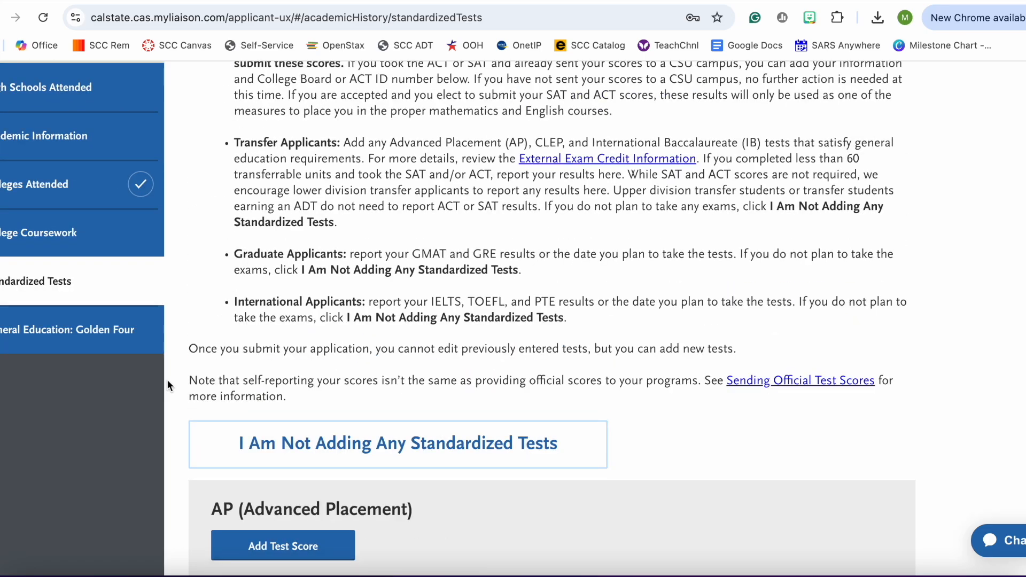
pyautogui.scroll(-1, 374, 356)
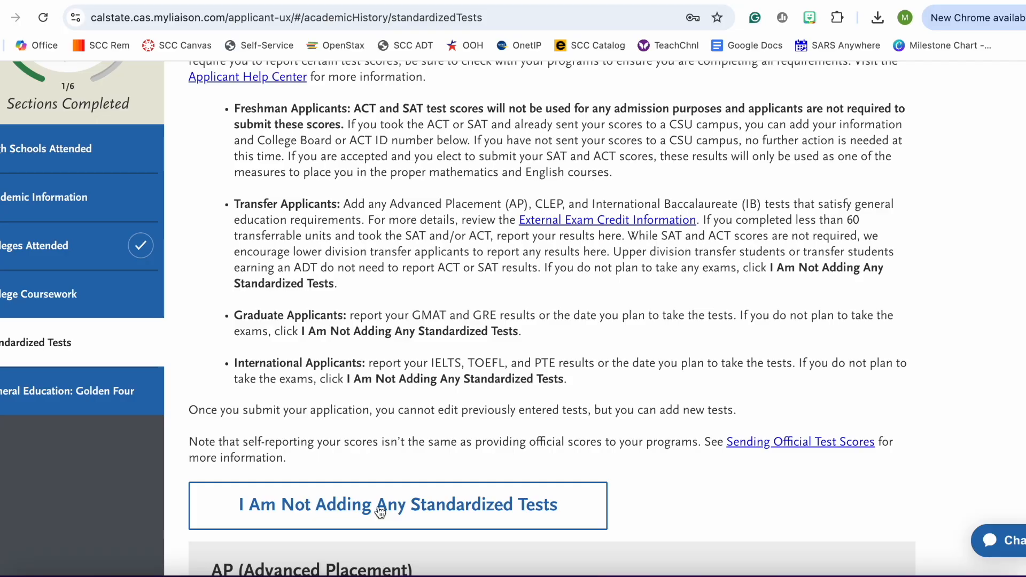
# Open General Education: Golden Four and read its requirements down to the English Communication and math course selections
pyautogui.click(136, 408)
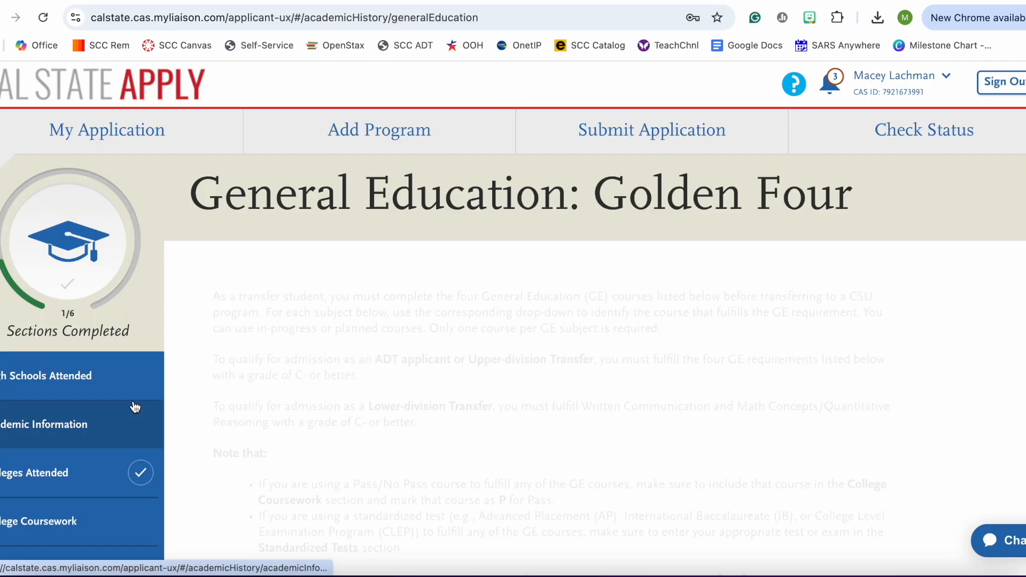
pyautogui.scroll(-1, 394, 380)
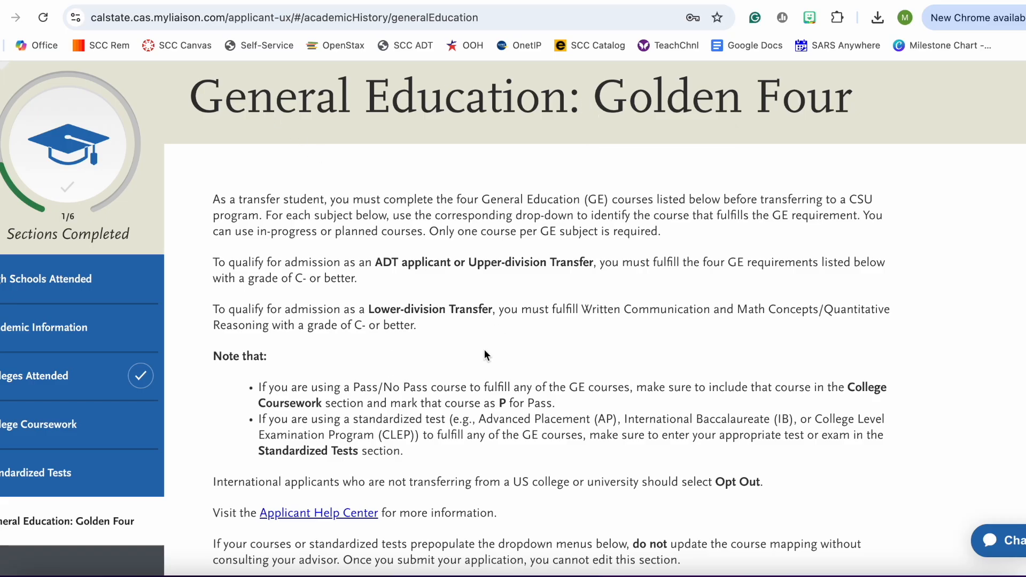
pyautogui.scroll(-1, 484, 348)
pyautogui.scroll(-1, 485, 349)
pyautogui.scroll(-1, 483, 349)
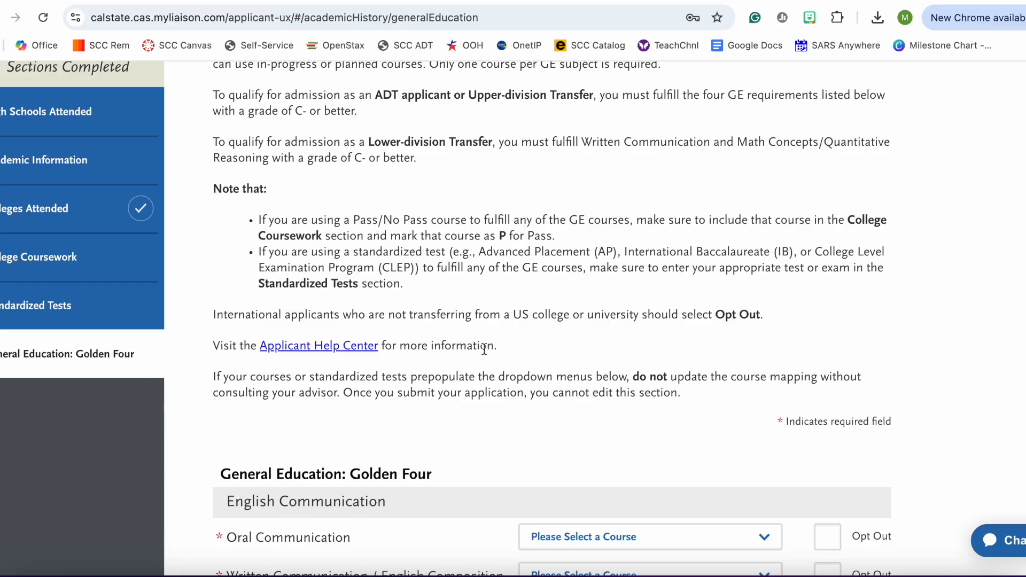
pyautogui.scroll(-1, 485, 350)
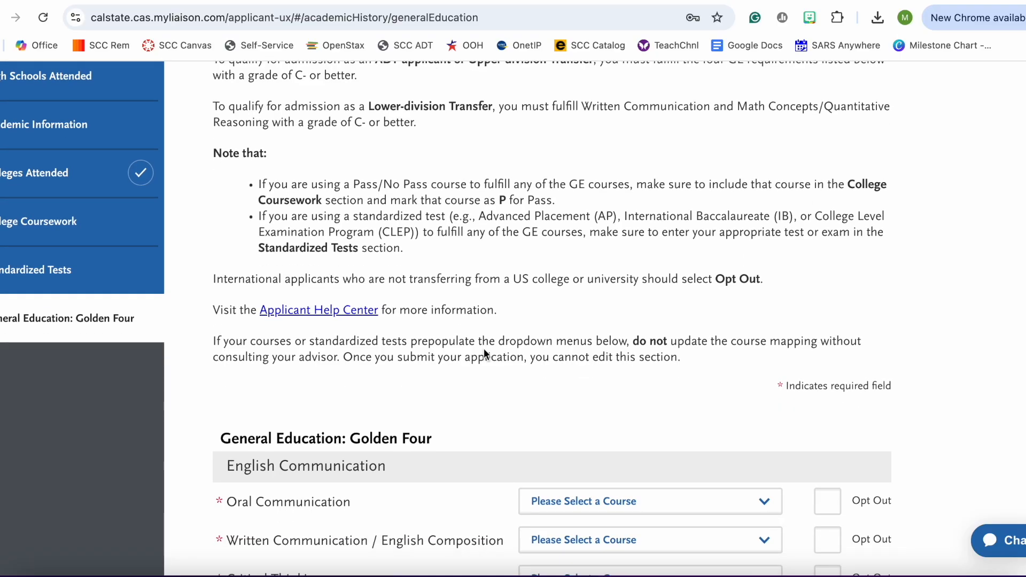
pyautogui.scroll(-2, 484, 351)
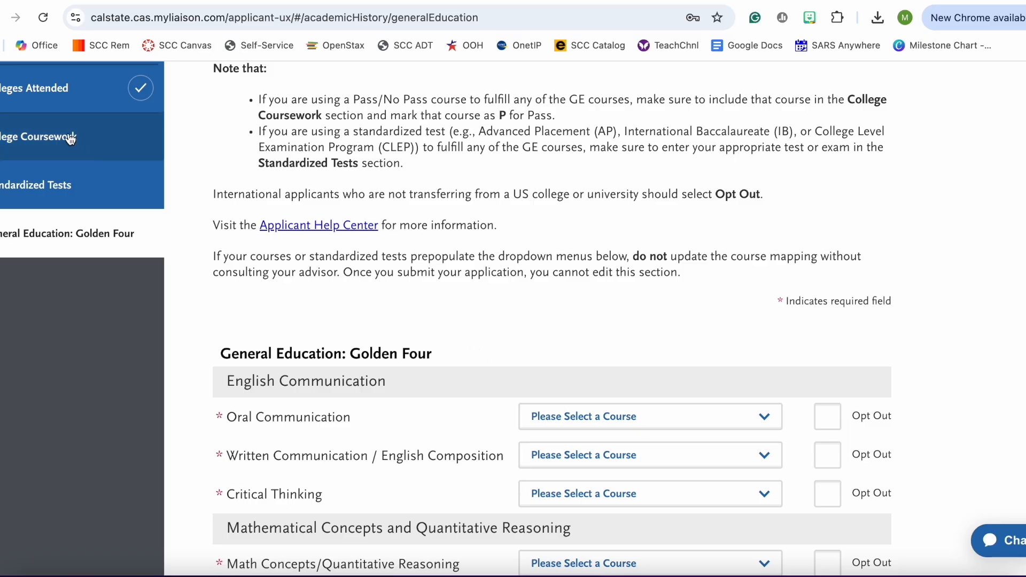
pyautogui.scroll(-2, 447, 360)
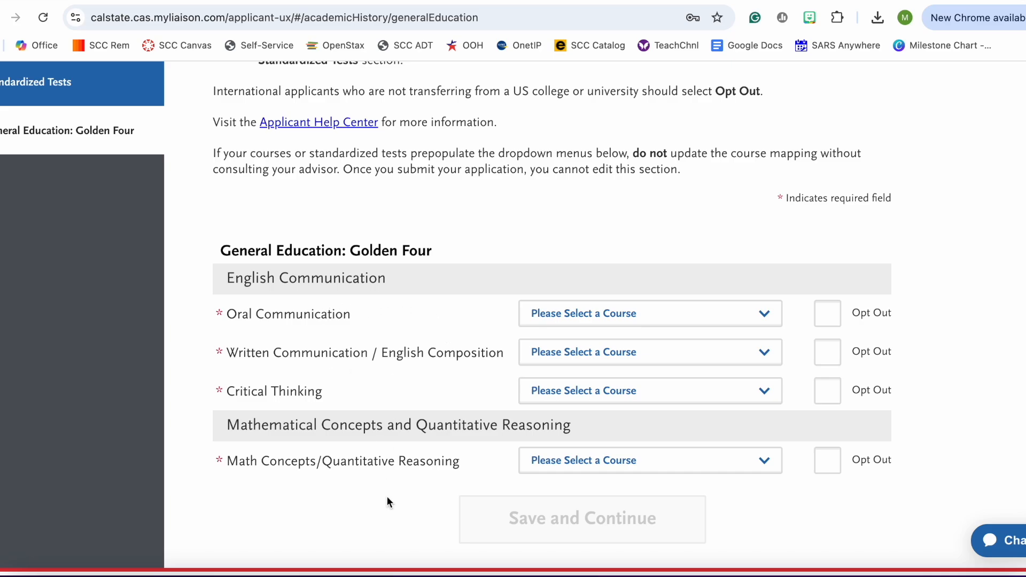
pyautogui.scroll(2, 405, 473)
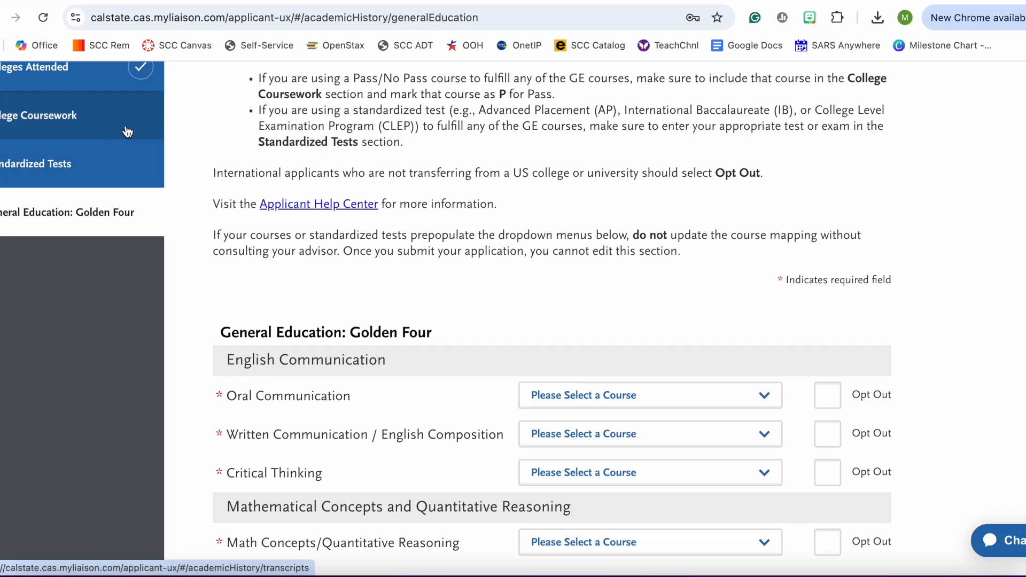
pyautogui.scroll(-2, 544, 258)
pyautogui.scroll(-1, 544, 257)
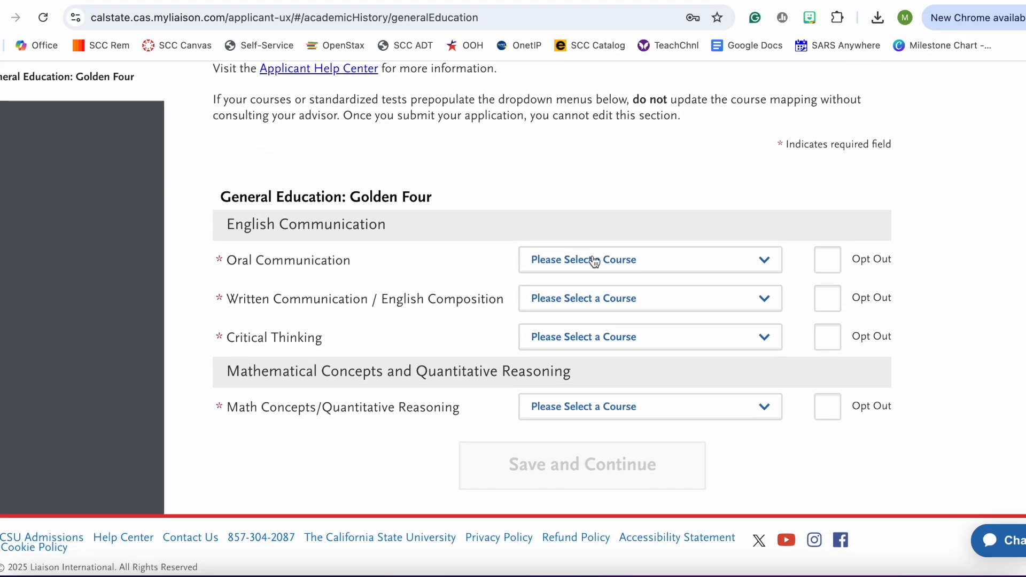
# Look over the courses offered for Oral Communication, leaving the requirement without a selected course
pyautogui.click(593, 261)
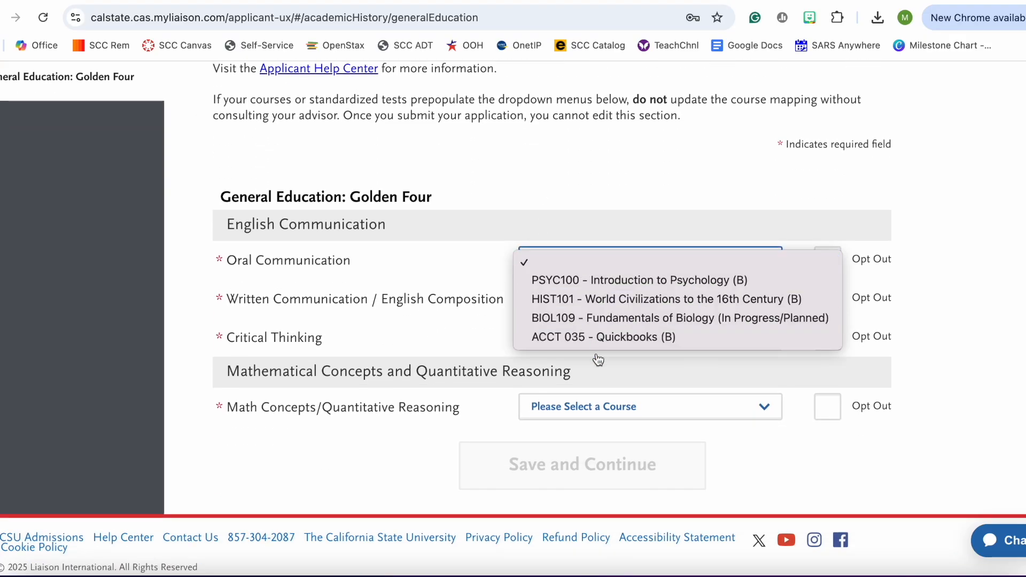
pyautogui.click(551, 203)
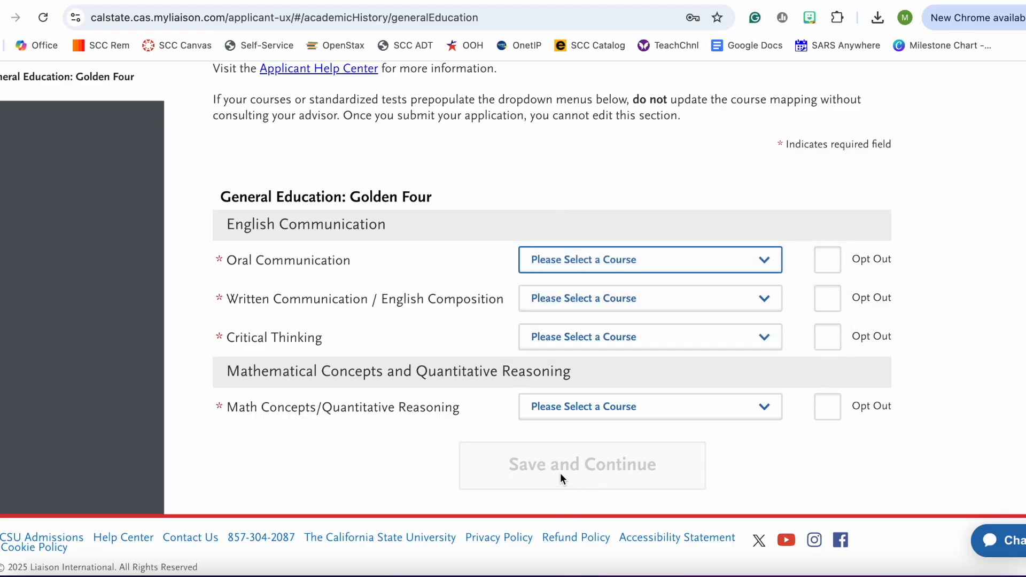
pyautogui.click(593, 266)
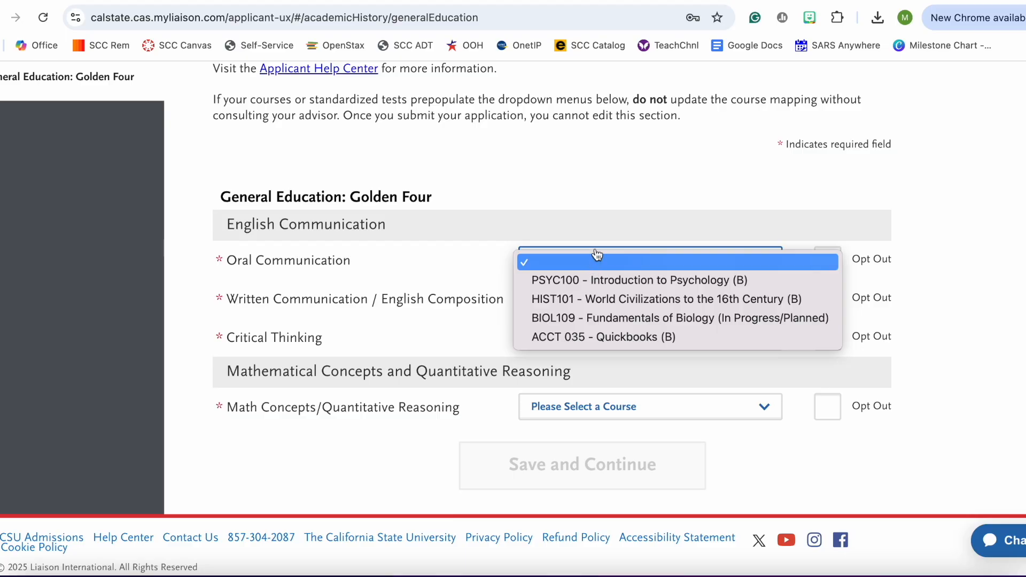
pyautogui.click(612, 189)
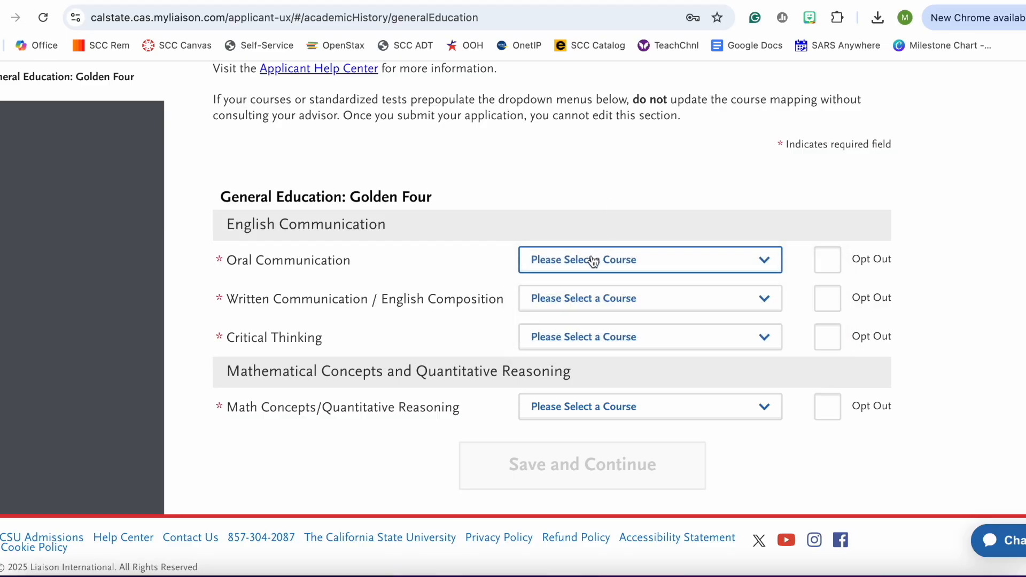
# Check the Oral Communication course choices again without selecting one, and reread the Golden Four instructions above the course selections
pyautogui.click(629, 268)
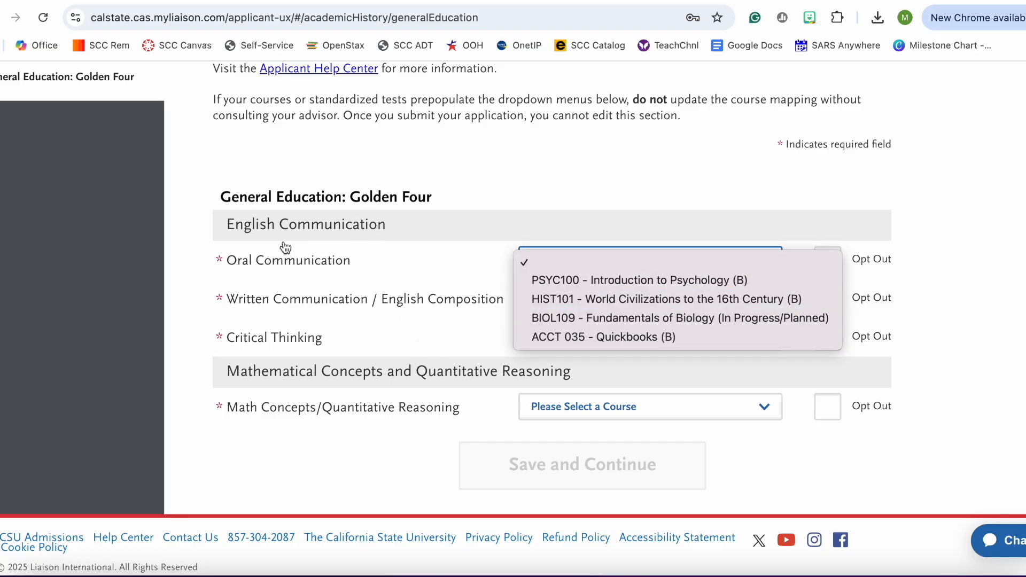
pyautogui.click(567, 174)
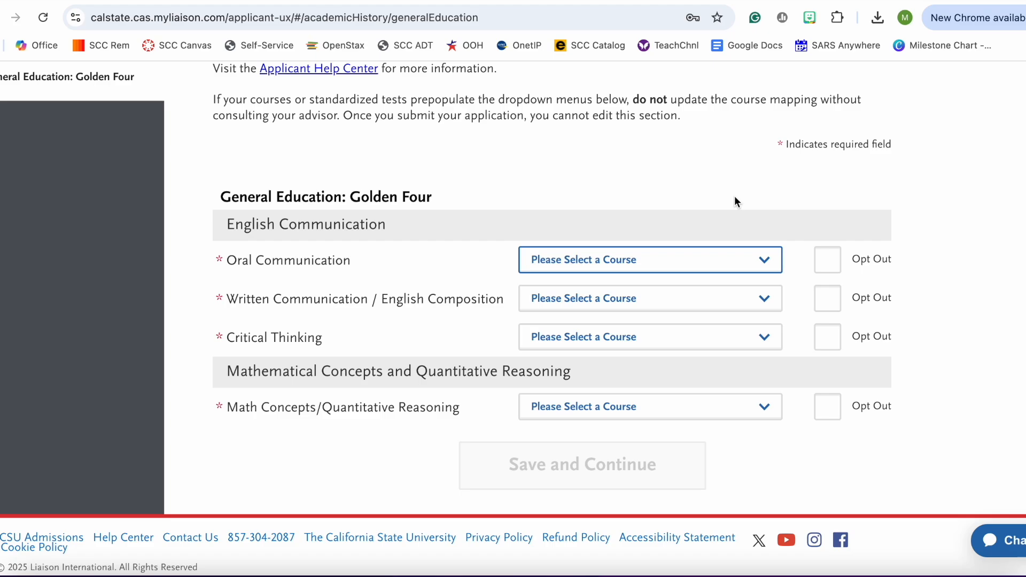
pyautogui.scroll(2, 535, 214)
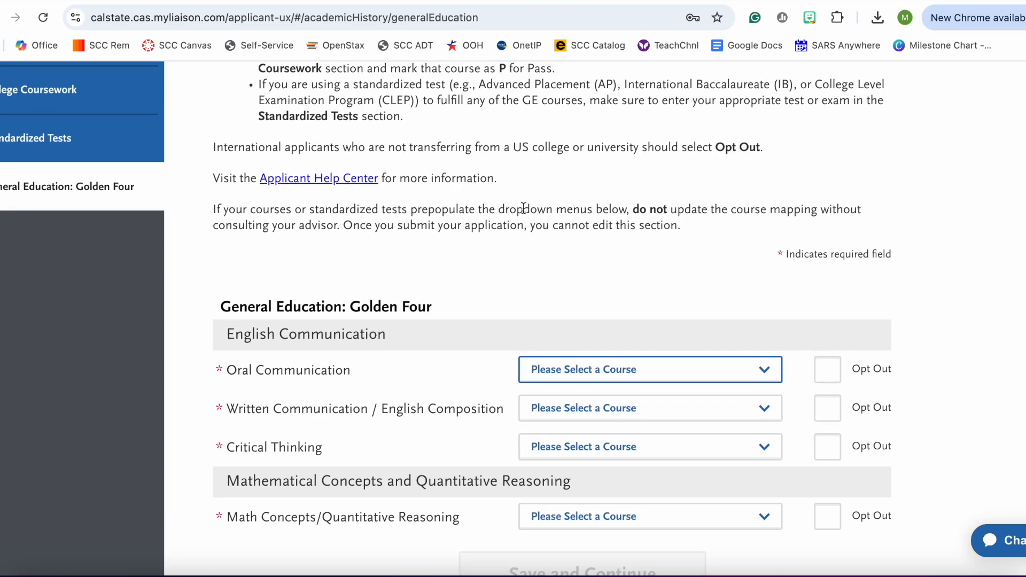
pyautogui.scroll(-2, 482, 271)
pyautogui.scroll(10, 545, 481)
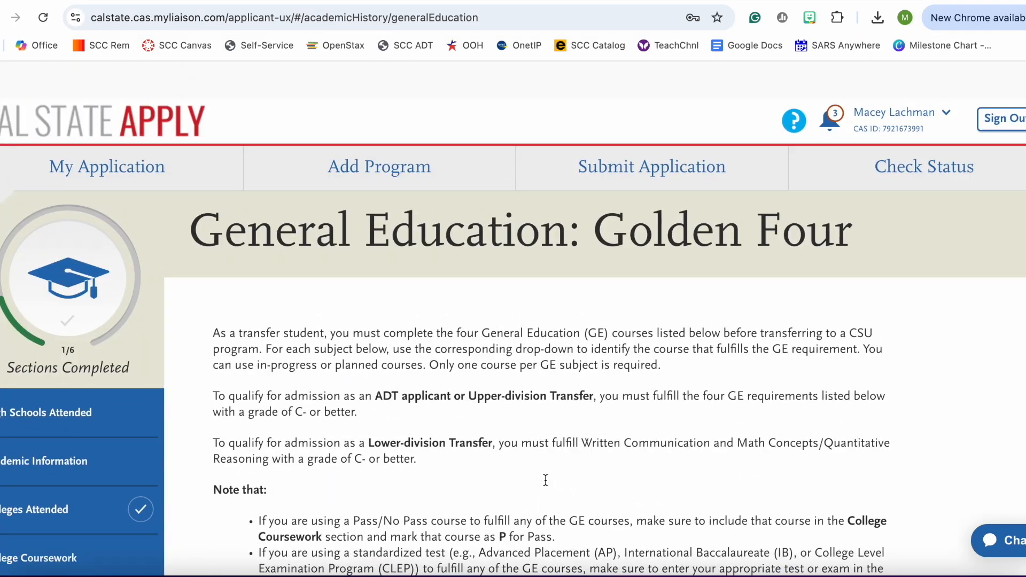
# Return to the My Application dashboard and look over its four application sections
pyautogui.click(155, 122)
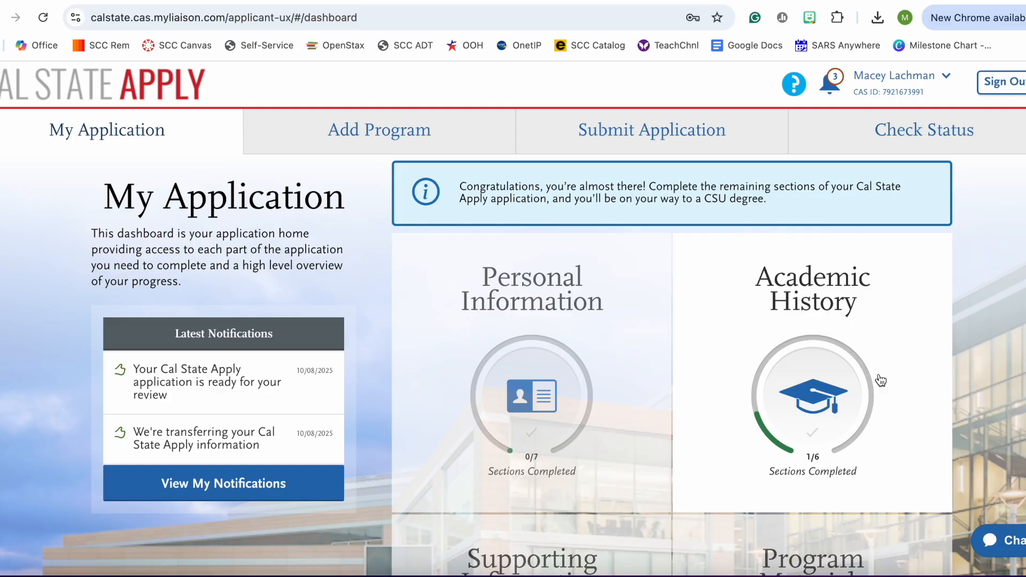
pyautogui.scroll(-3, 715, 320)
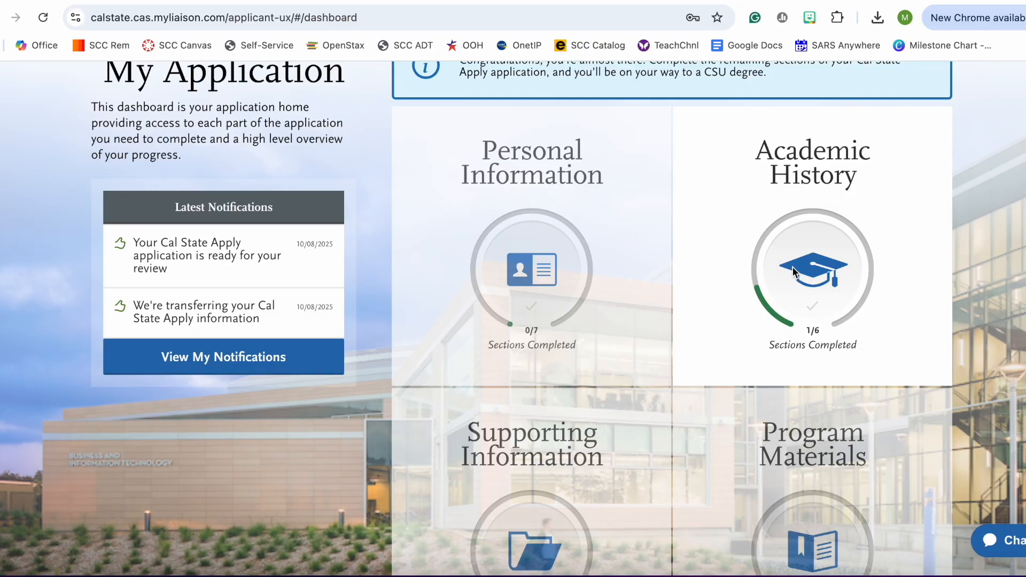
pyautogui.scroll(2, 792, 267)
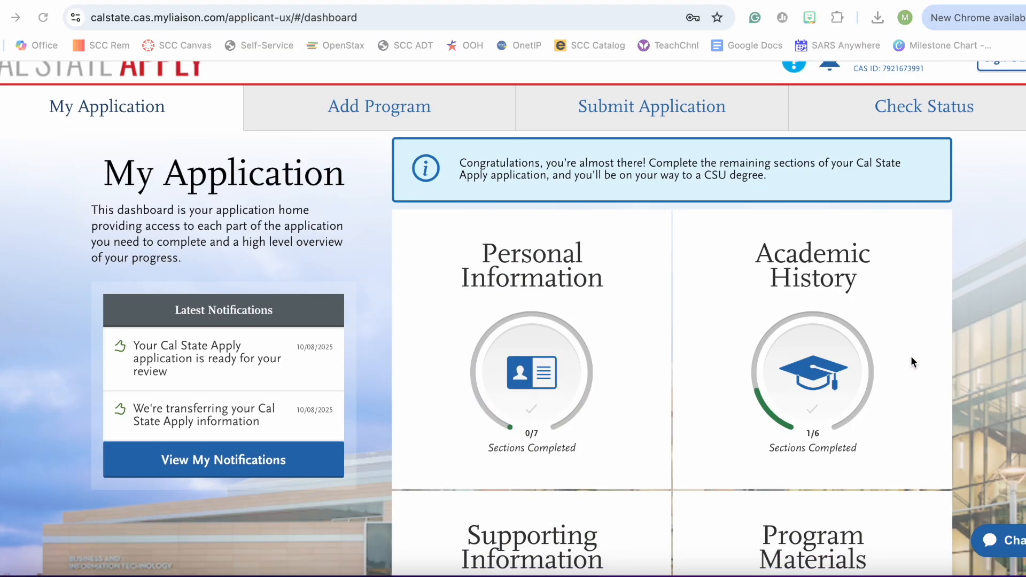
pyautogui.scroll(-2, 911, 356)
pyautogui.scroll(-2, 911, 357)
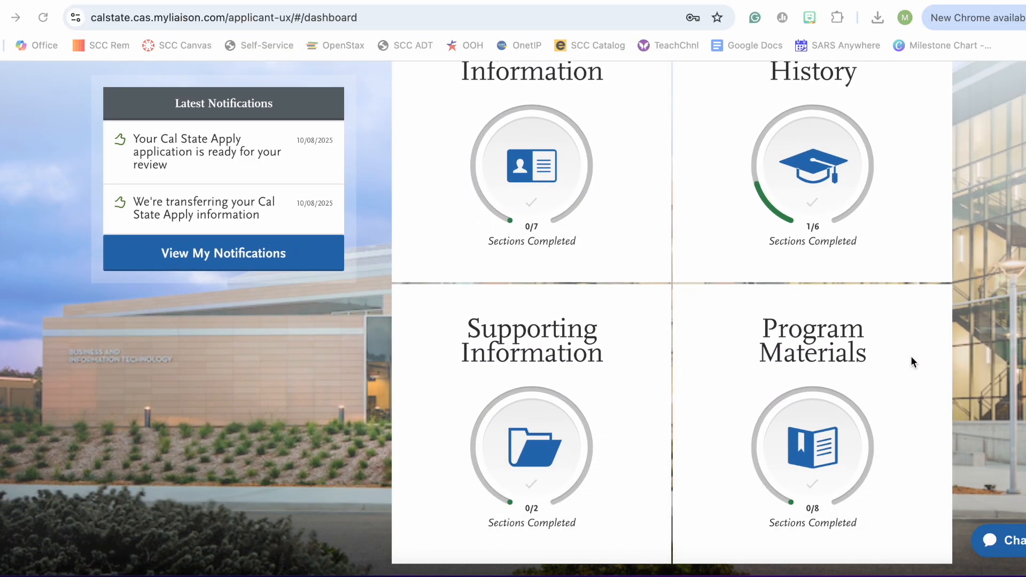
# Open Associate Degree for Transfer (ADT) under Supporting Information and examine the student ID and degree date fields, leaving them blank
pyautogui.click(515, 364)
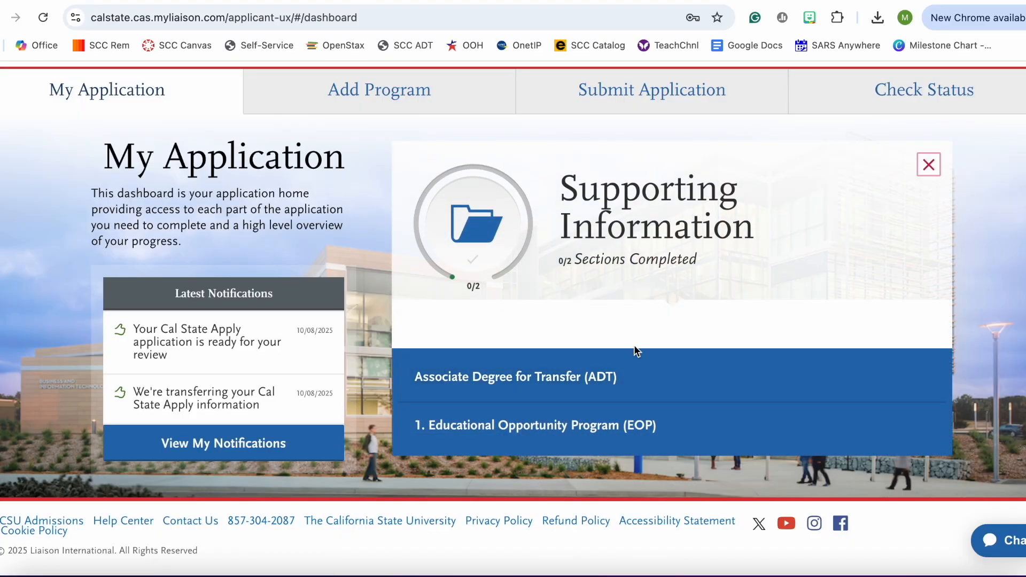
pyautogui.click(612, 381)
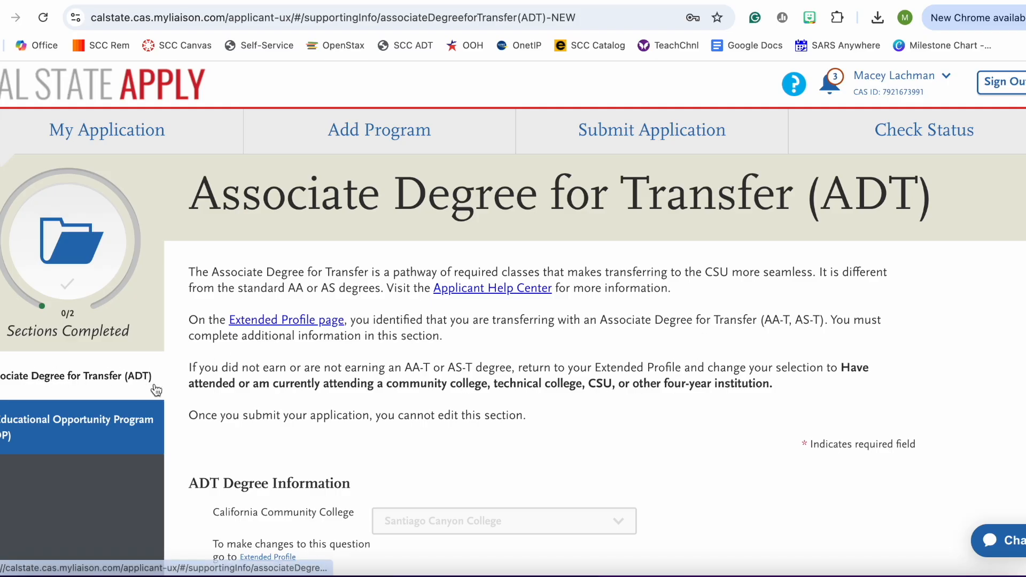
pyautogui.scroll(-5, 410, 377)
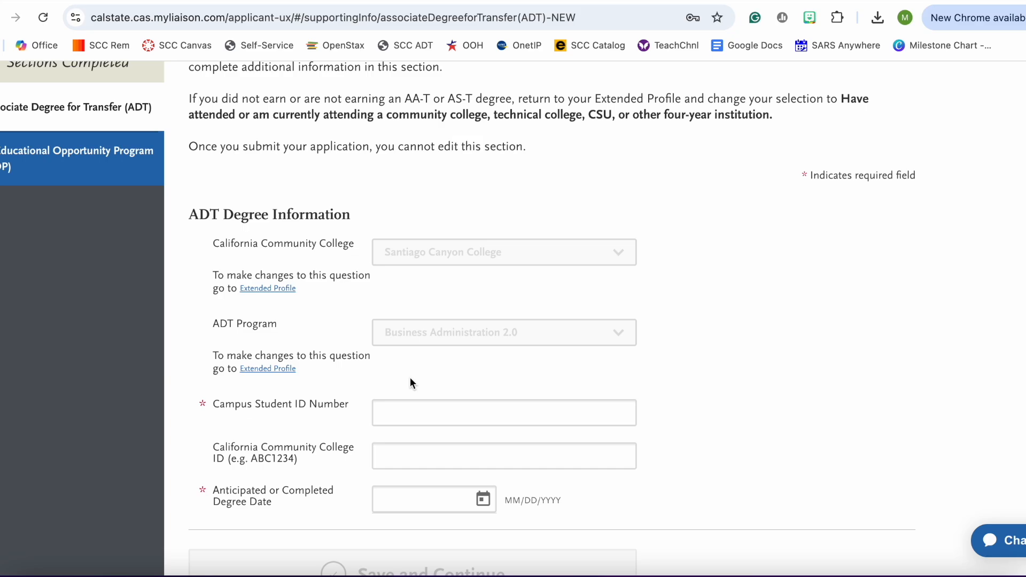
pyautogui.click(496, 417)
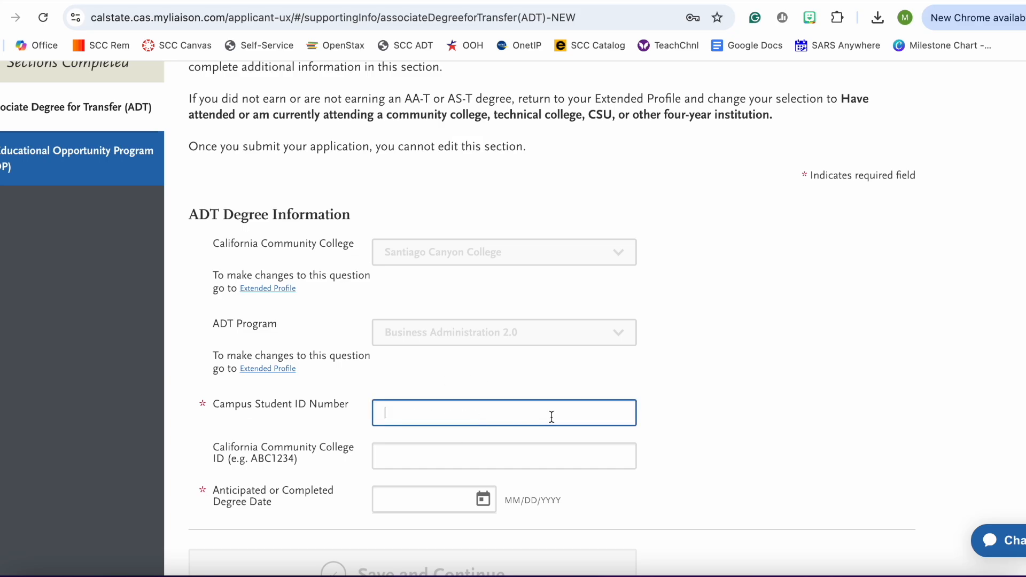
pyautogui.click(407, 502)
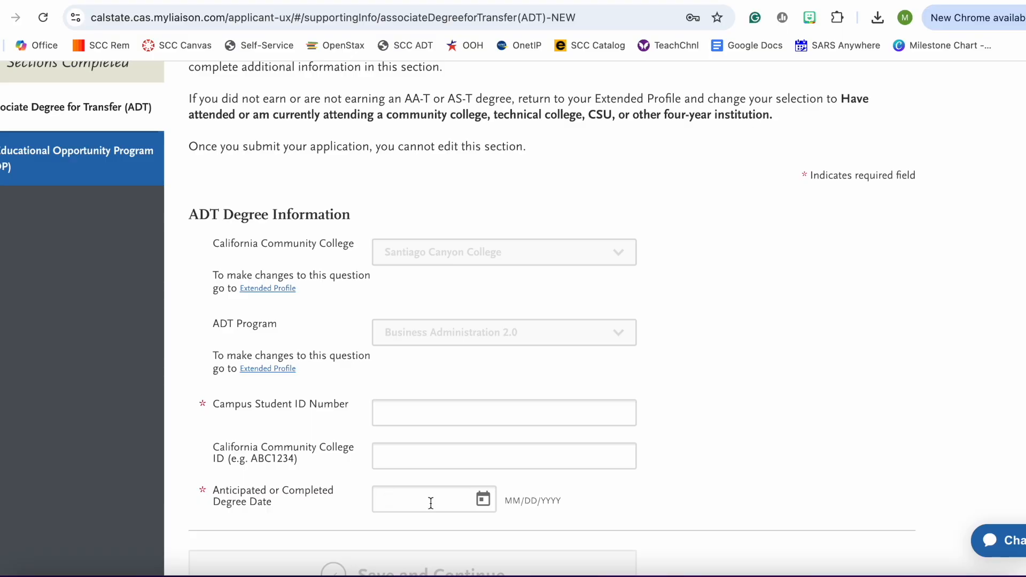
pyautogui.click(414, 413)
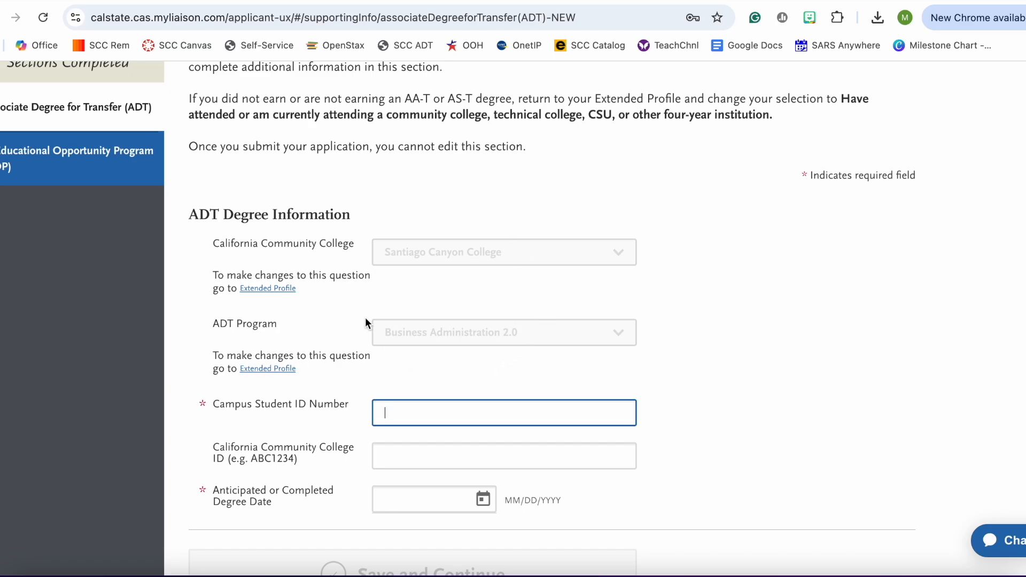
# Open the Educational Opportunity Program (EOP) section and read its instructions, the EOP&S enrollment question and the EOP application question
pyautogui.click(100, 158)
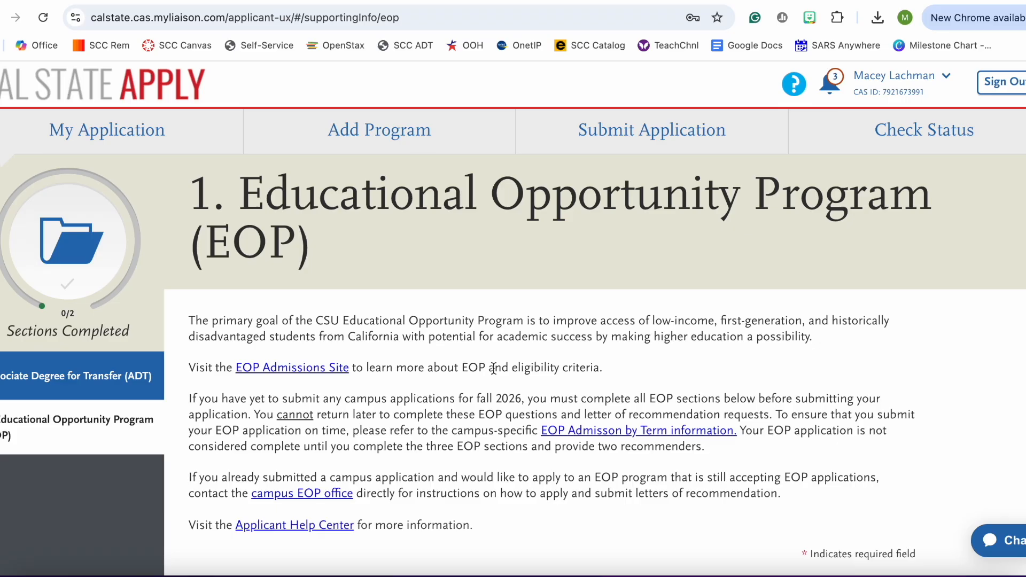
pyautogui.scroll(-2, 437, 398)
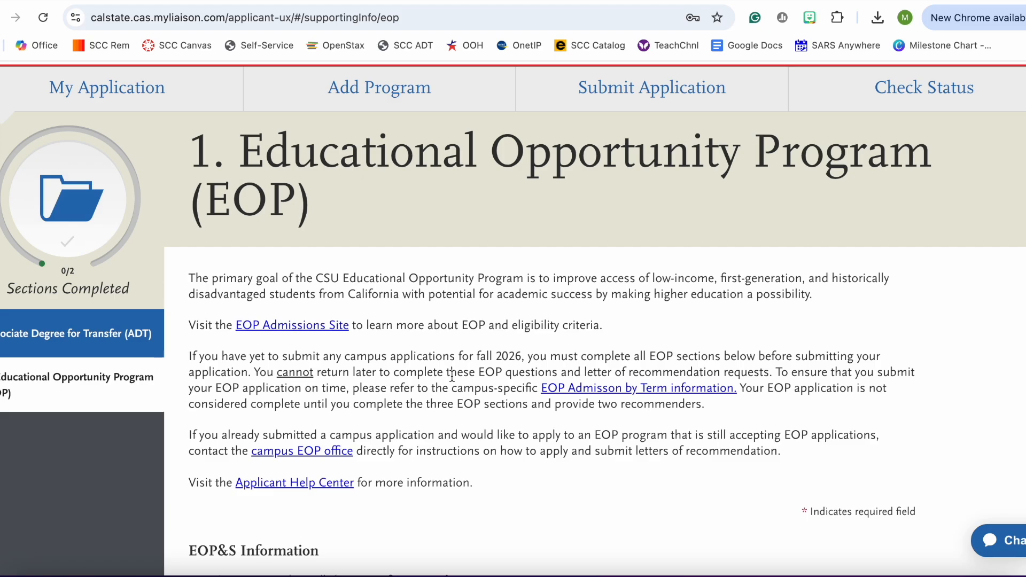
pyautogui.scroll(-5, 452, 377)
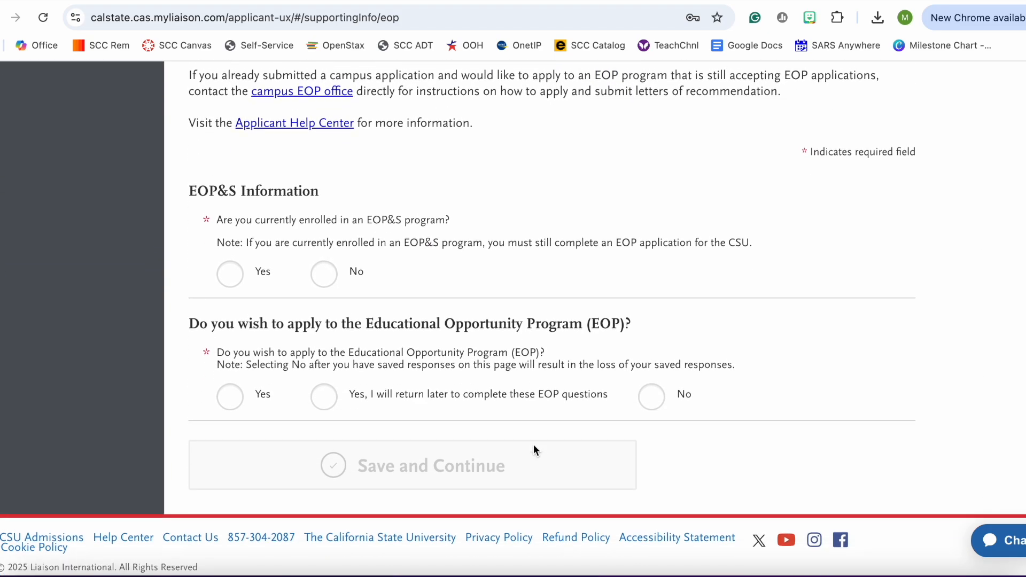
pyautogui.scroll(6, 534, 446)
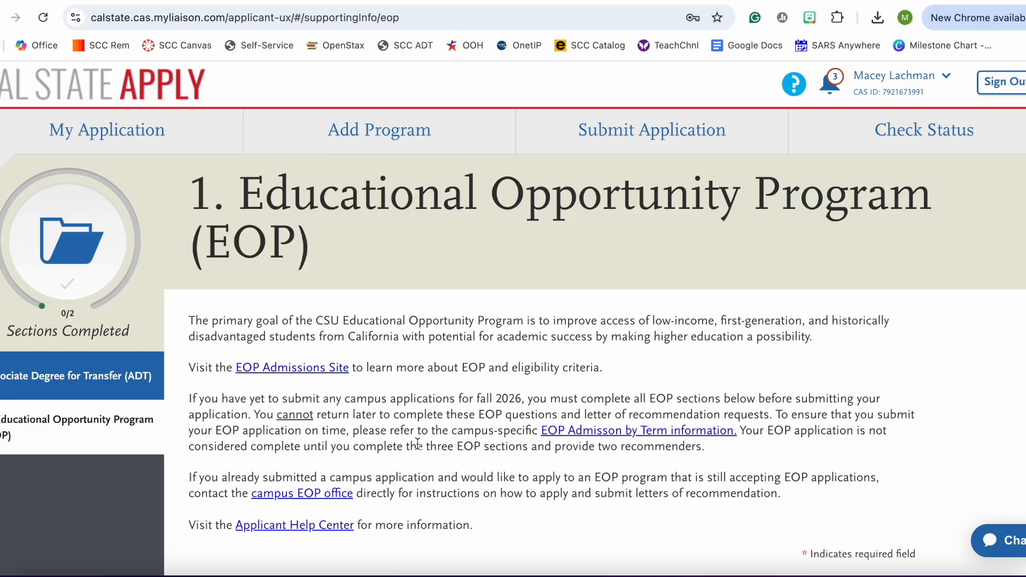
pyautogui.scroll(-1, 409, 474)
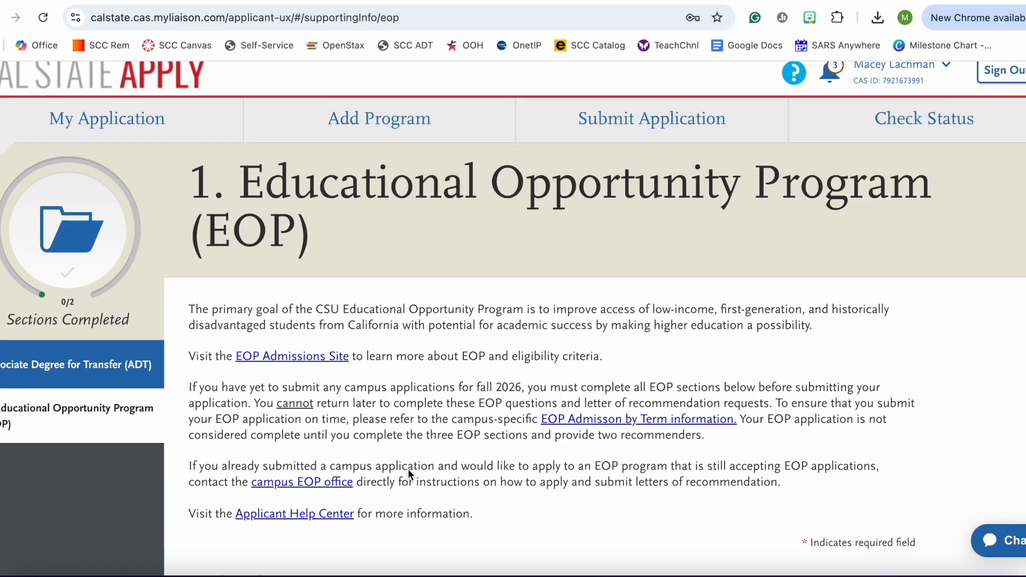
pyautogui.scroll(-4, 453, 421)
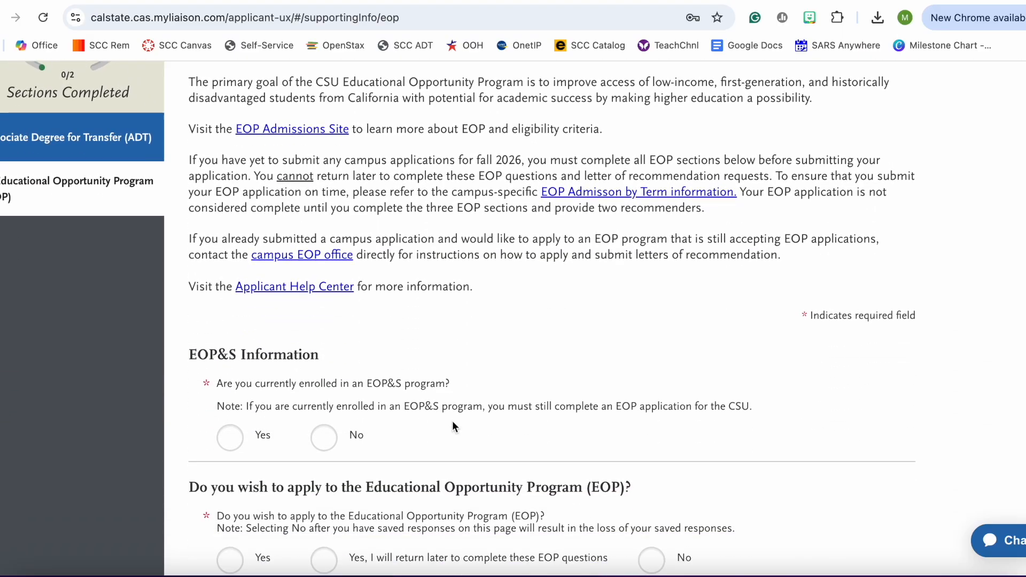
pyautogui.scroll(2, 492, 387)
pyautogui.scroll(1, 491, 388)
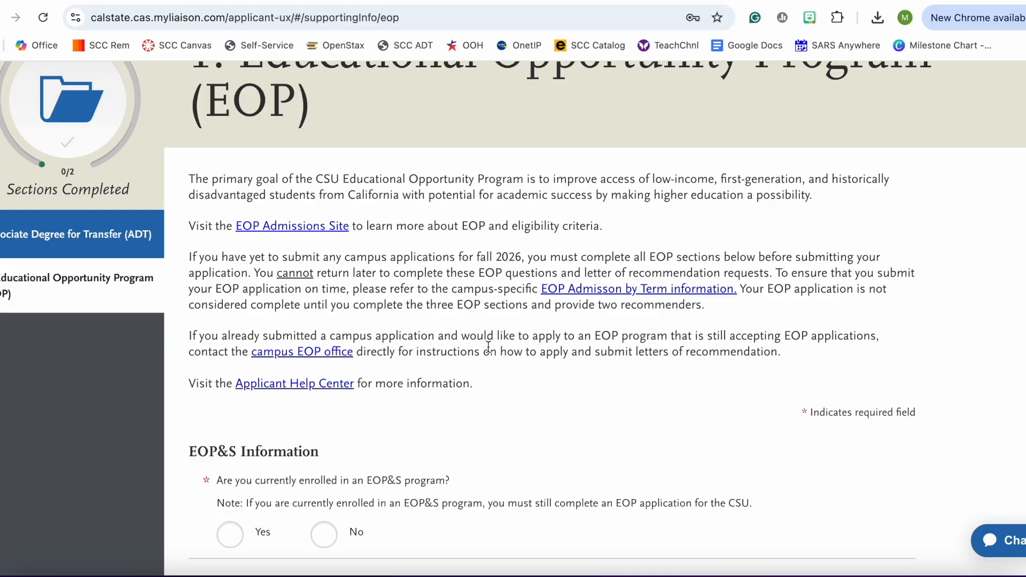
pyautogui.scroll(3, 489, 348)
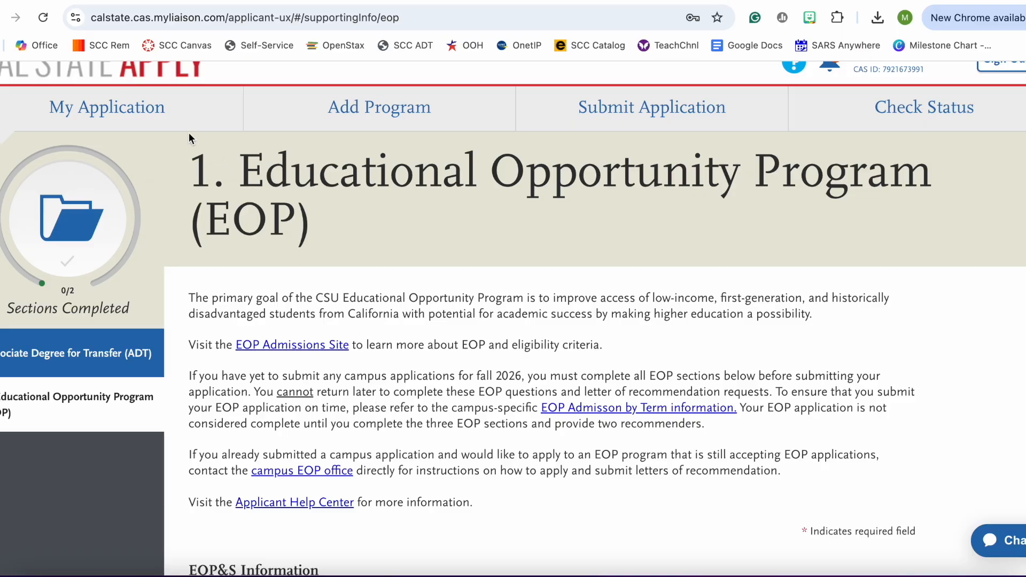
# Go back to the My Application dashboard, open Program Materials and look through the list of selected programs
pyautogui.click(135, 119)
pyautogui.scroll(-5, 838, 297)
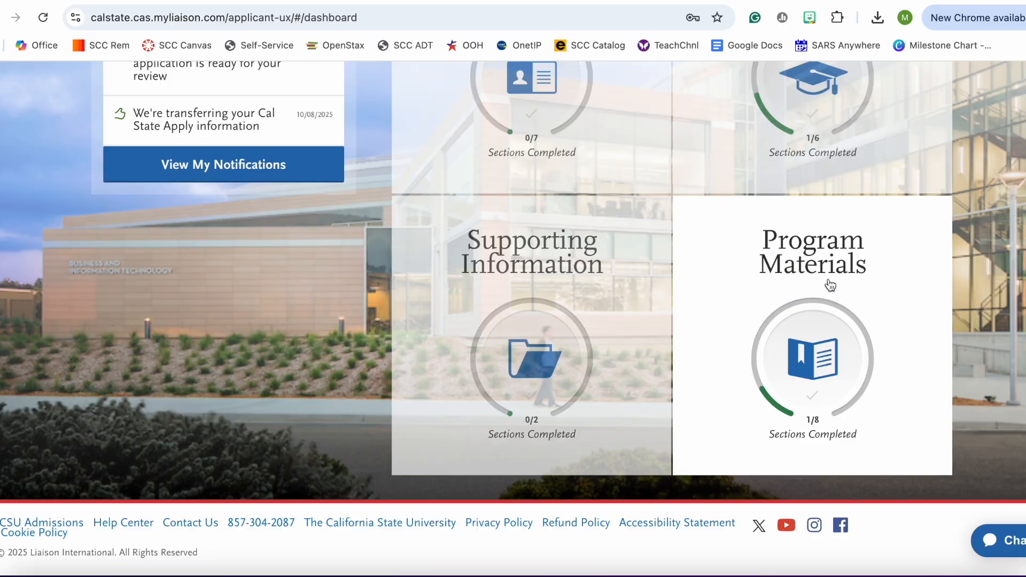
pyautogui.click(820, 289)
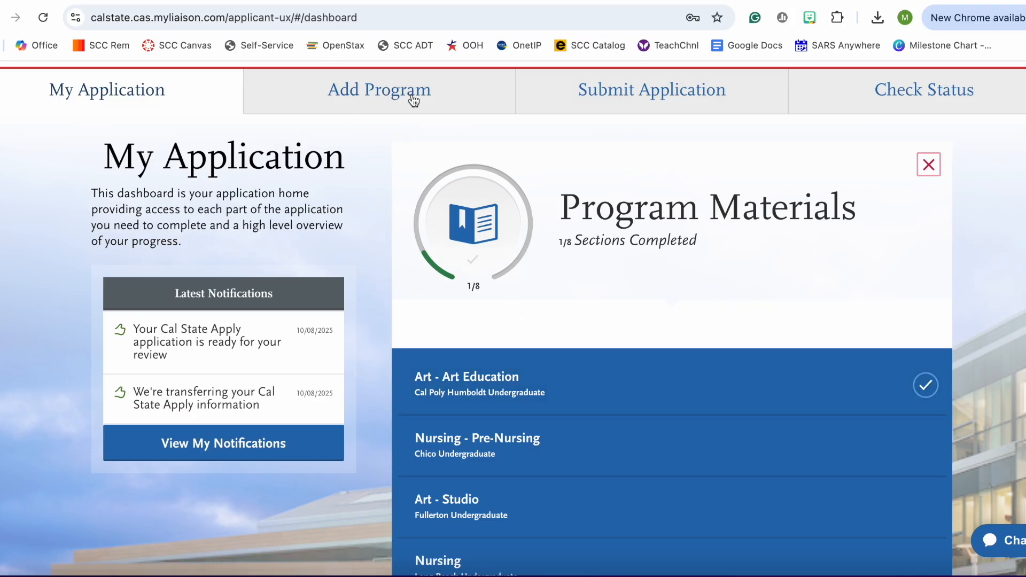
pyautogui.scroll(-2, 521, 350)
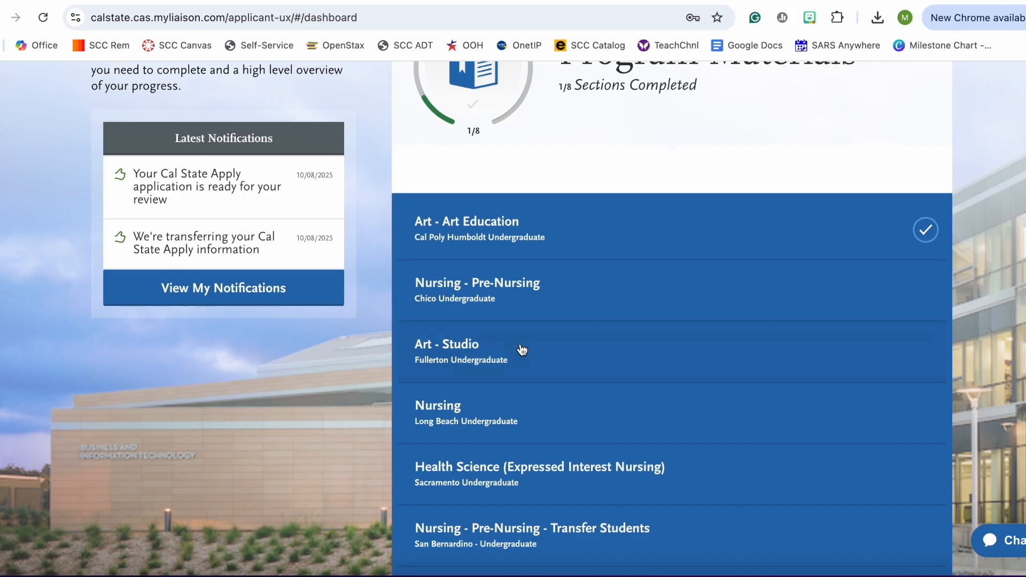
pyautogui.scroll(2, 521, 350)
pyautogui.scroll(-4, 489, 455)
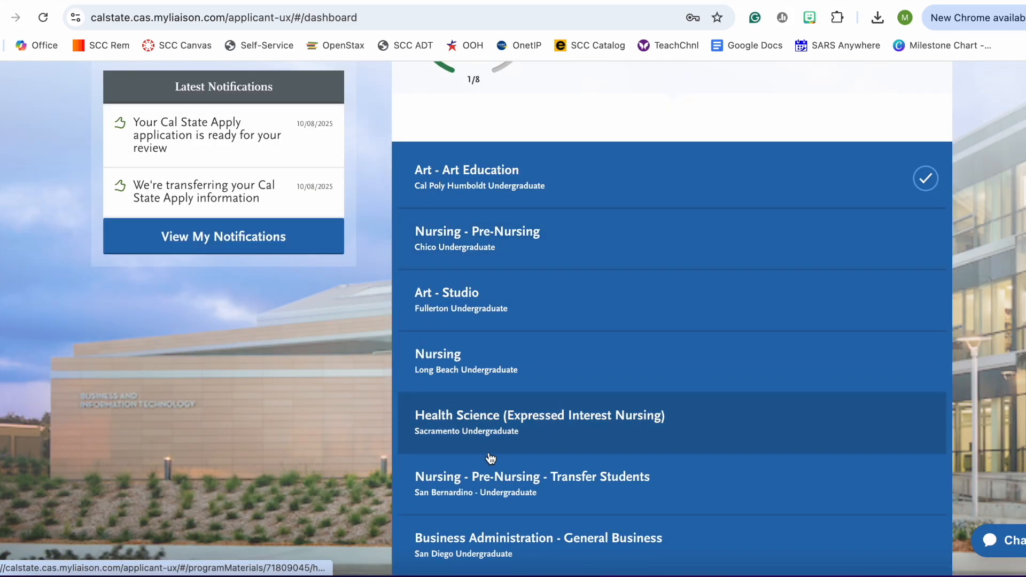
pyautogui.scroll(1, 487, 442)
pyautogui.scroll(1, 487, 442)
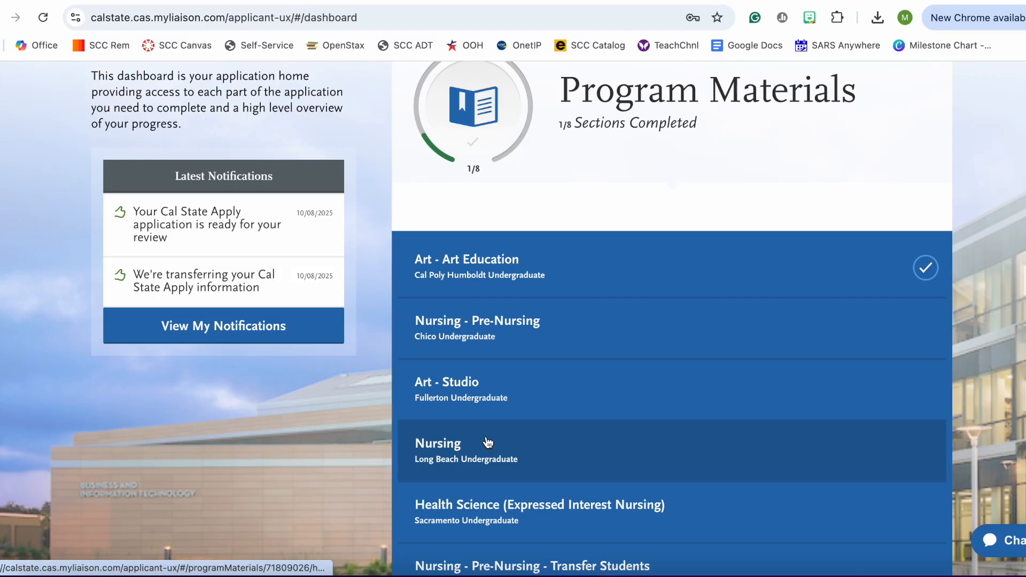
# Open the Cal Poly Humboldt Art - Art Education program and read its overview page
pyautogui.click(520, 273)
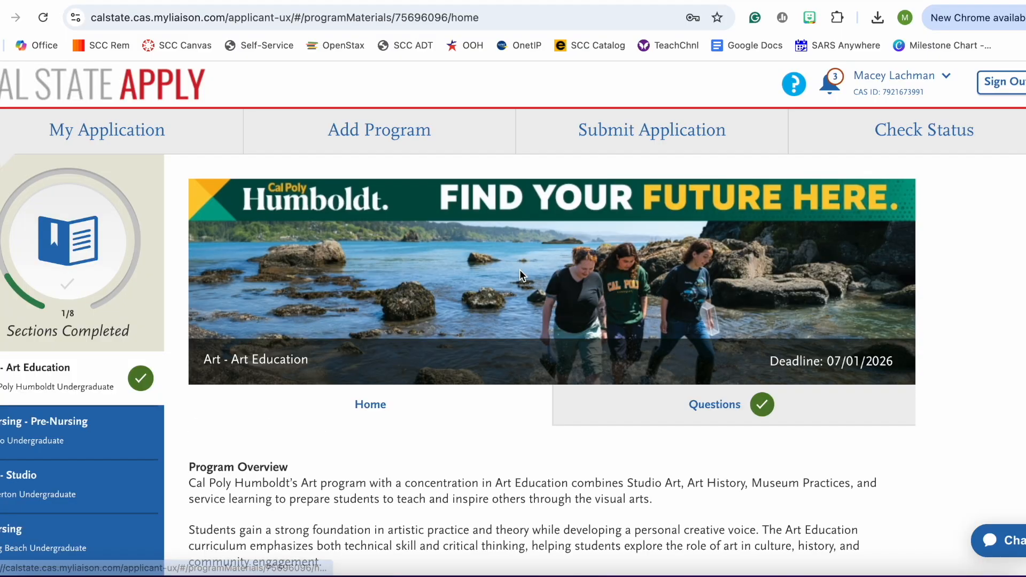
pyautogui.scroll(-2, 464, 409)
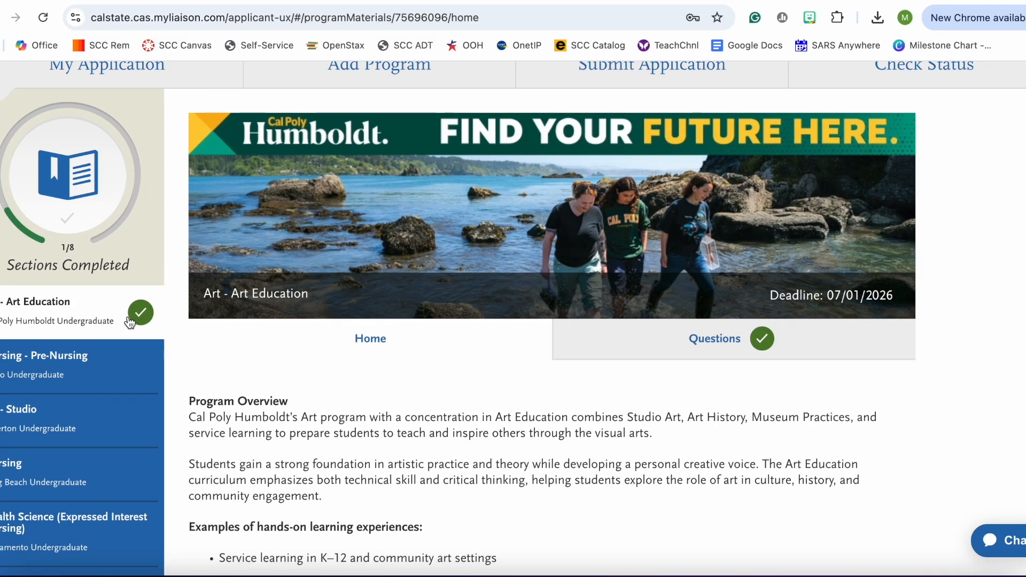
pyautogui.scroll(-5, 377, 345)
pyautogui.scroll(-2, 393, 364)
pyautogui.scroll(3, 430, 318)
# Expand the Cal Poly Humboldt Undergraduate Questions for Art Education, review the Housing Inquiry answers, and collapse them again
pyautogui.click(694, 211)
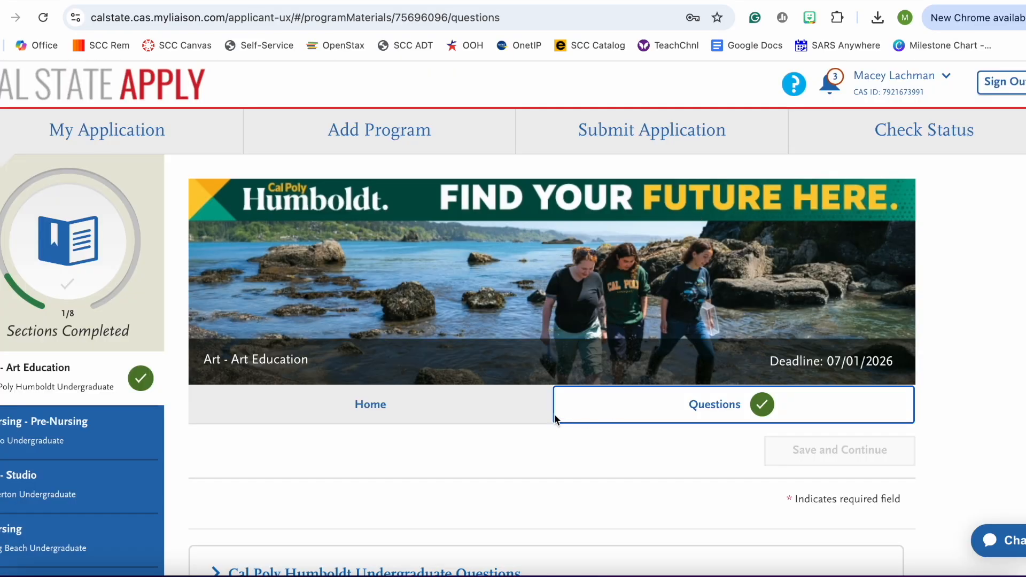
pyautogui.scroll(-5, 547, 404)
pyautogui.click(438, 298)
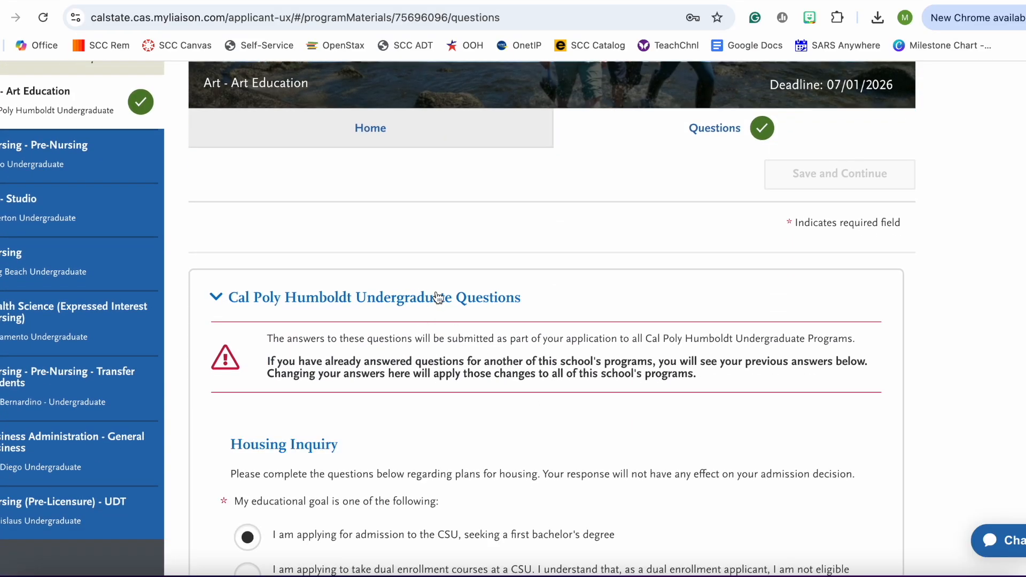
pyautogui.scroll(-3, 527, 369)
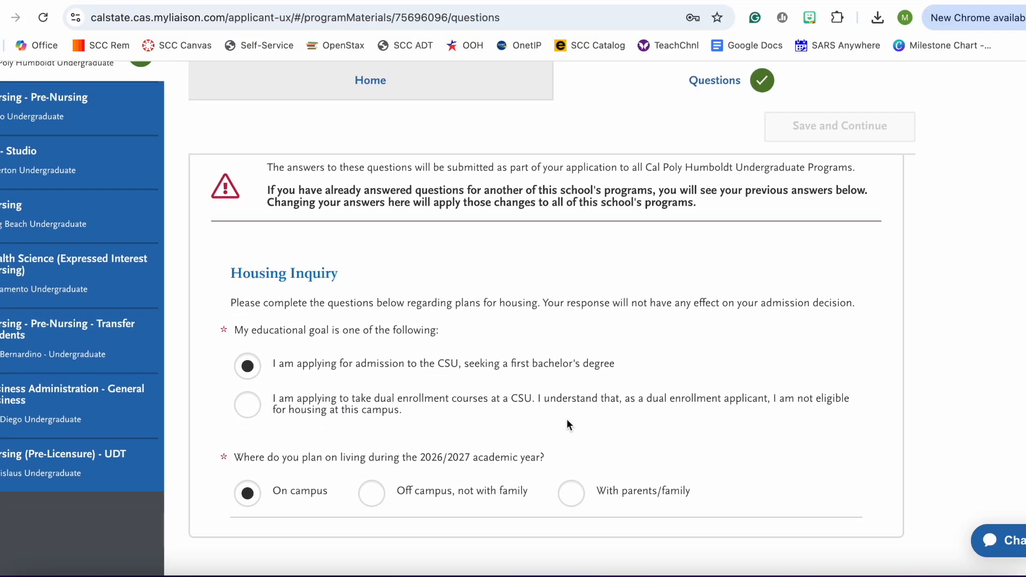
pyautogui.scroll(3, 445, 238)
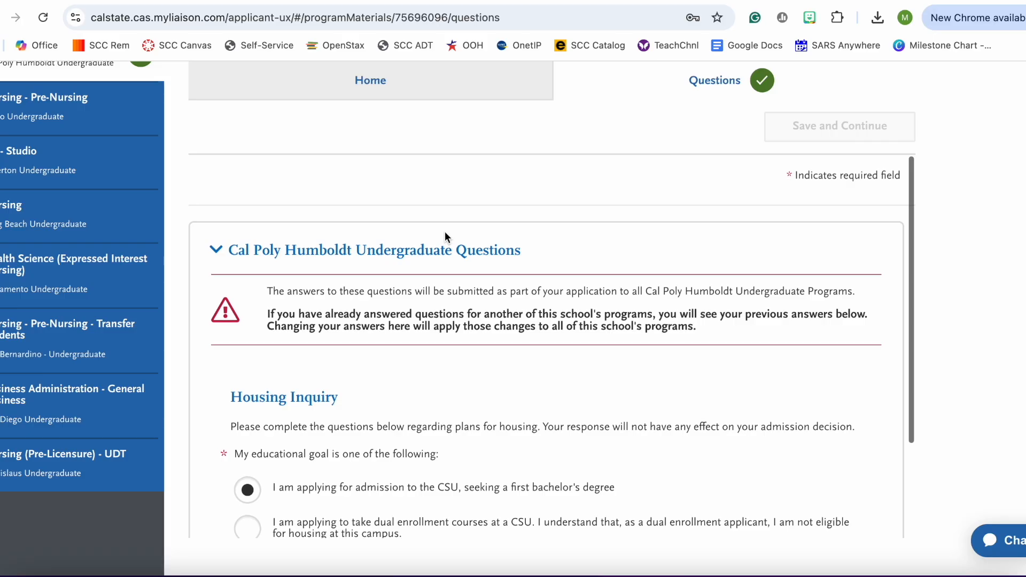
pyautogui.click(431, 274)
pyautogui.scroll(3, 682, 412)
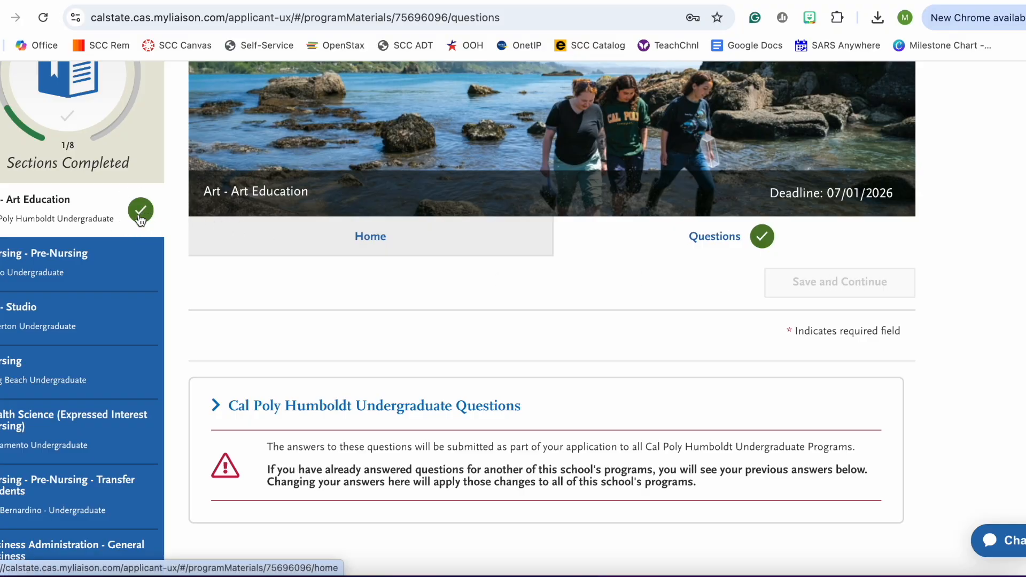
# Open the Chico Nursing - Pre-Nursing program and read its School of Nursing welcome text and program details
pyautogui.click(114, 259)
pyautogui.scroll(-2, 352, 357)
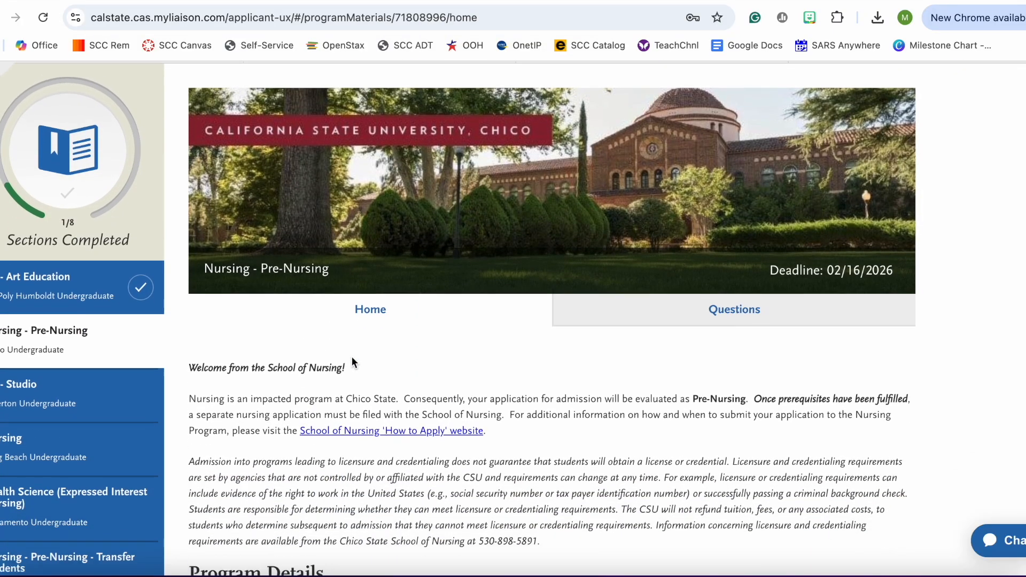
pyautogui.scroll(-1, 128, 375)
pyautogui.scroll(-1, 128, 375)
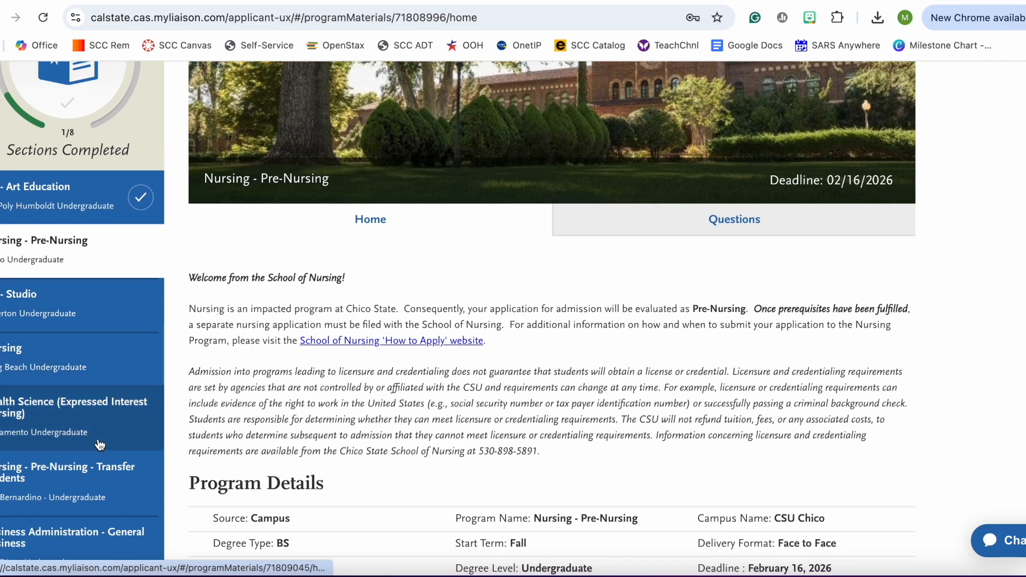
# Open the San Bernardino Nursing - Pre-Nursing - Transfer Students program and read its Prerequisites page down to the prerequisite course table
pyautogui.click(93, 477)
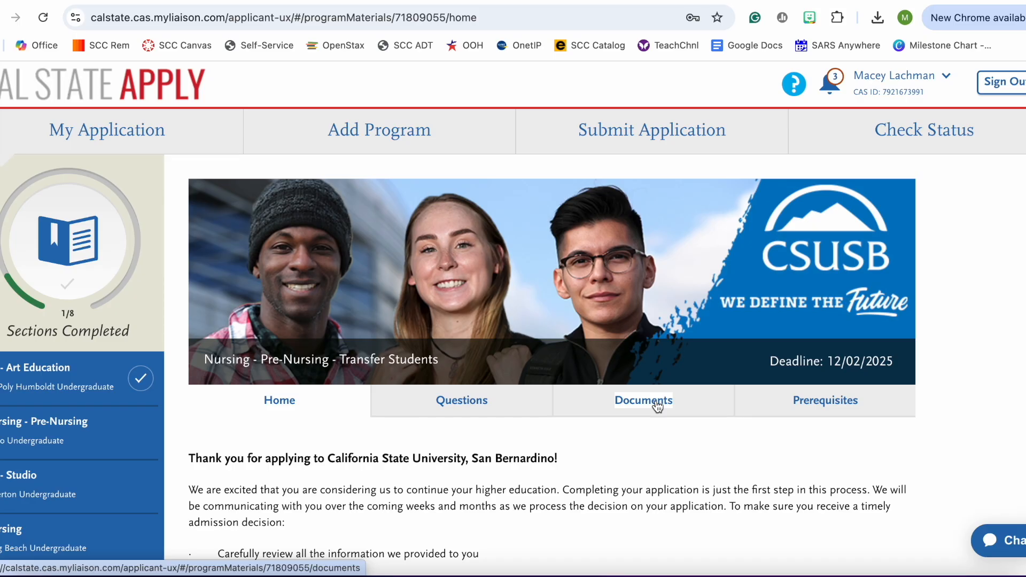
pyautogui.click(825, 407)
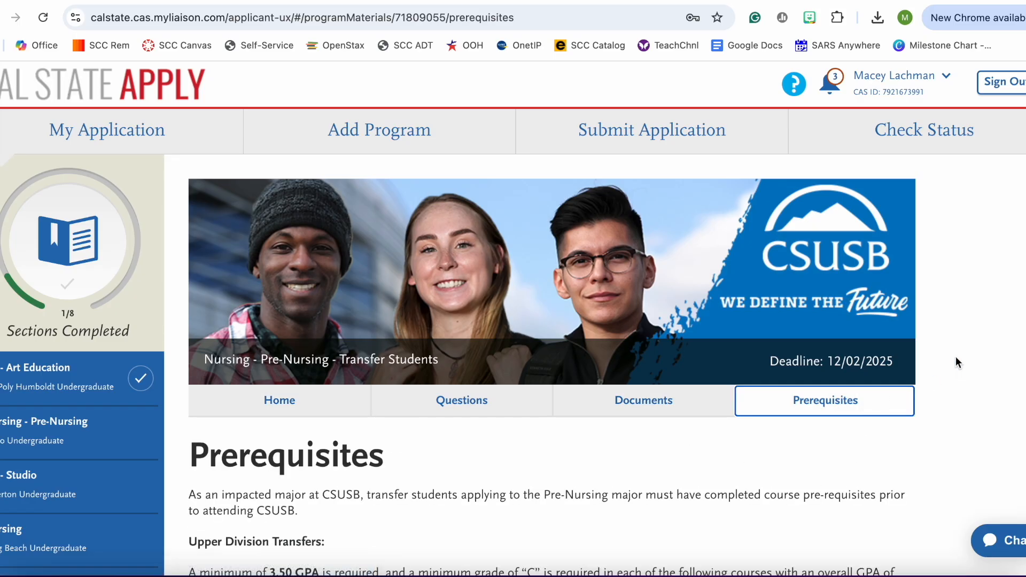
pyautogui.scroll(-2, 938, 332)
pyautogui.scroll(2, 844, 312)
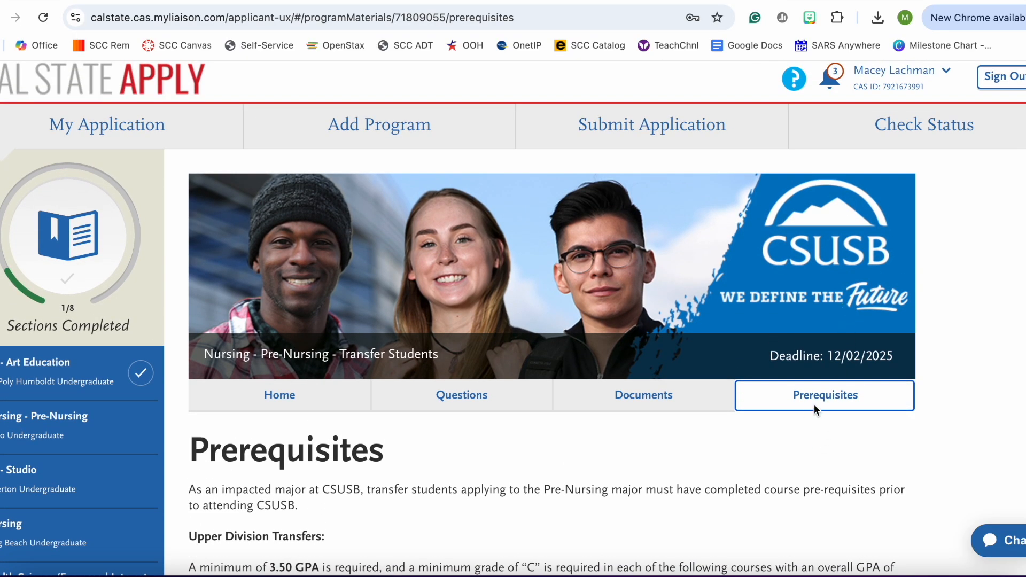
pyautogui.scroll(-5, 826, 405)
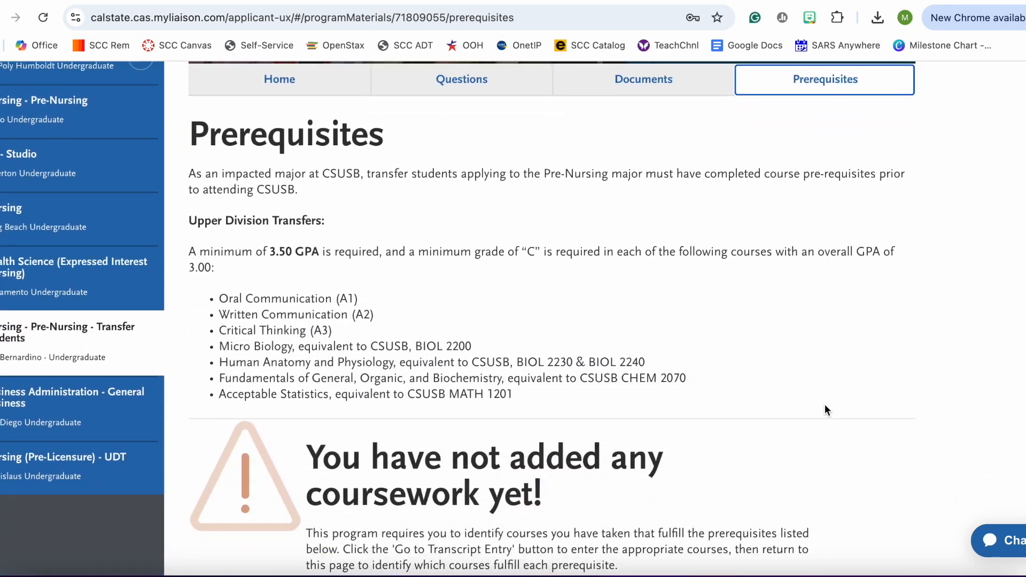
pyautogui.scroll(-3, 826, 404)
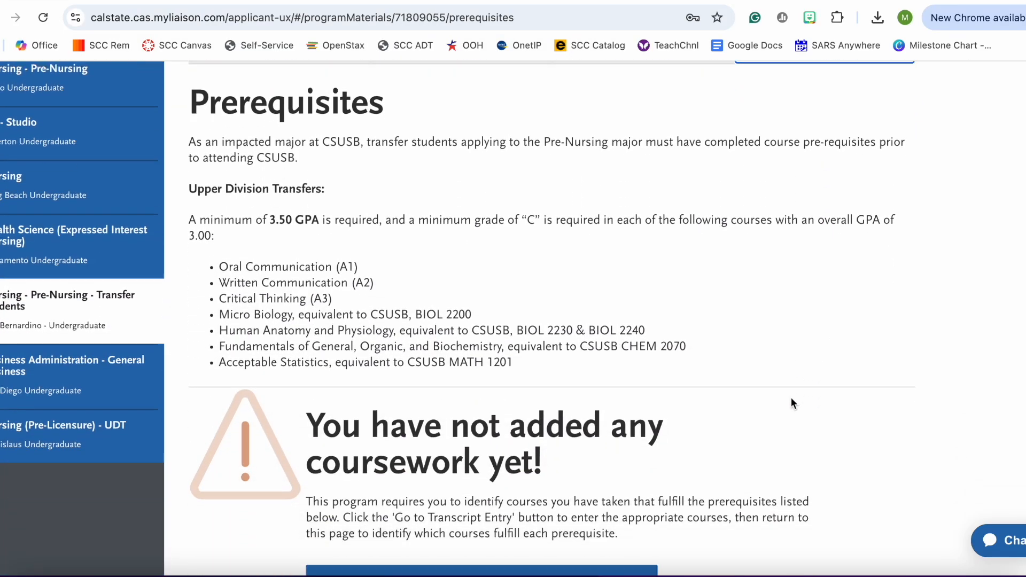
pyautogui.scroll(-1, 643, 402)
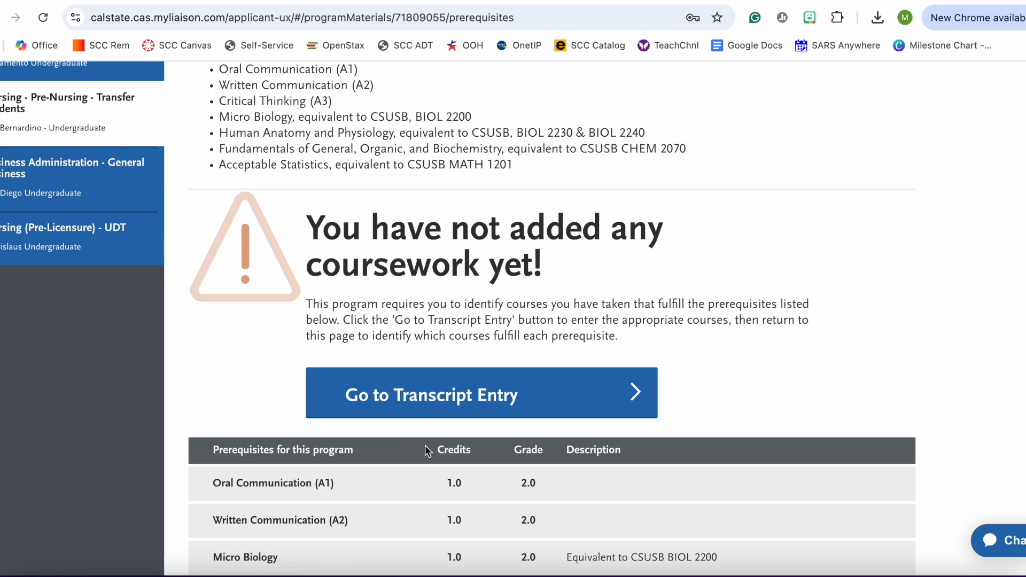
pyautogui.scroll(-1, 715, 474)
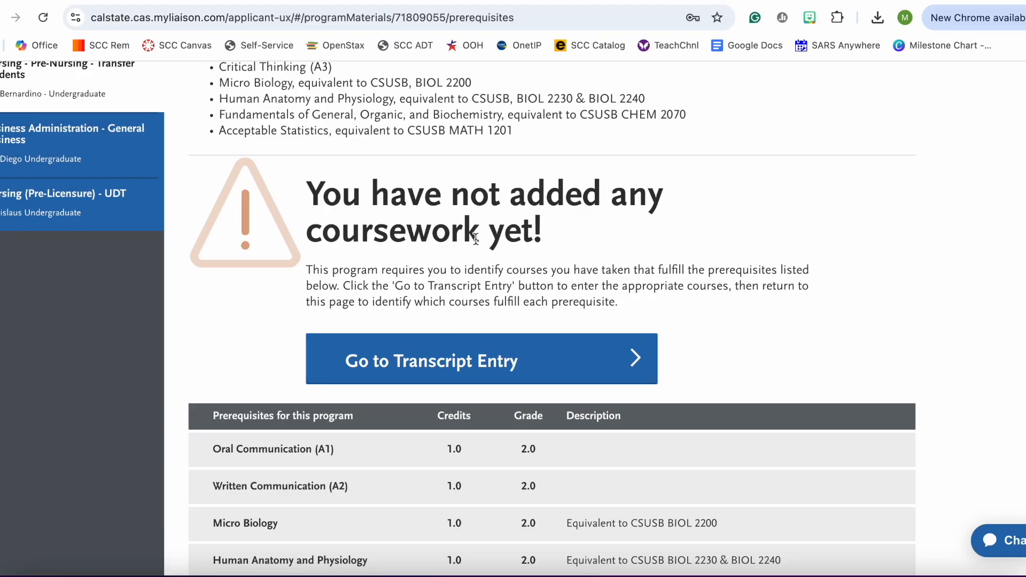
# Go back to the My Application dashboard and look over the completion progress of its sections
pyautogui.scroll(3, 469, 271)
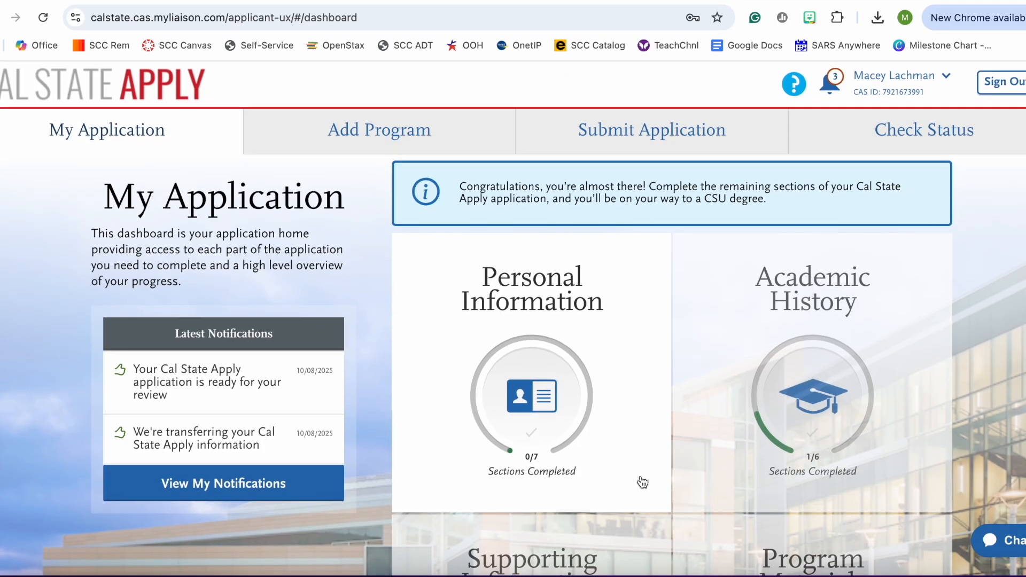
pyautogui.scroll(-2, 641, 482)
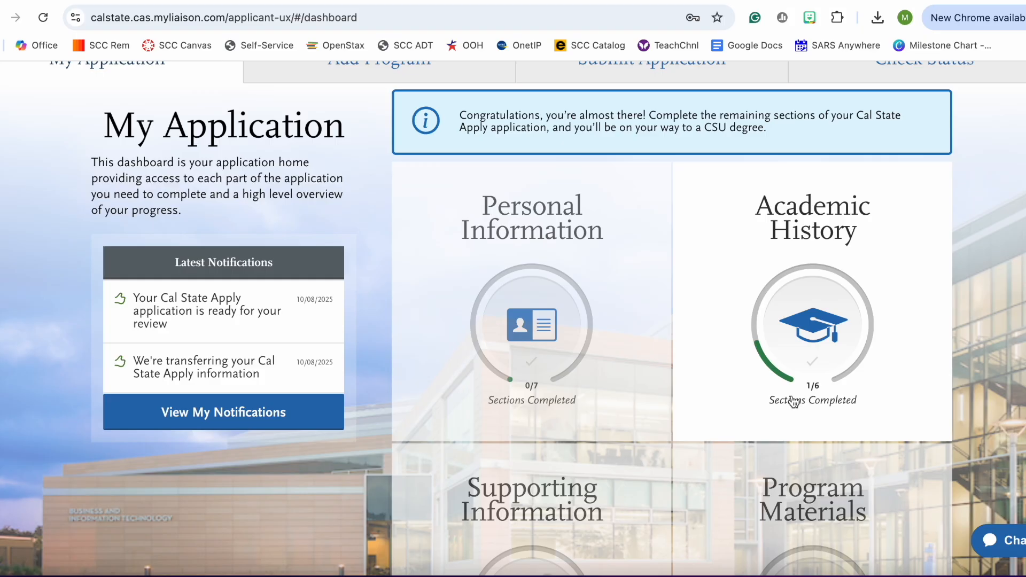
pyautogui.scroll(2, 743, 289)
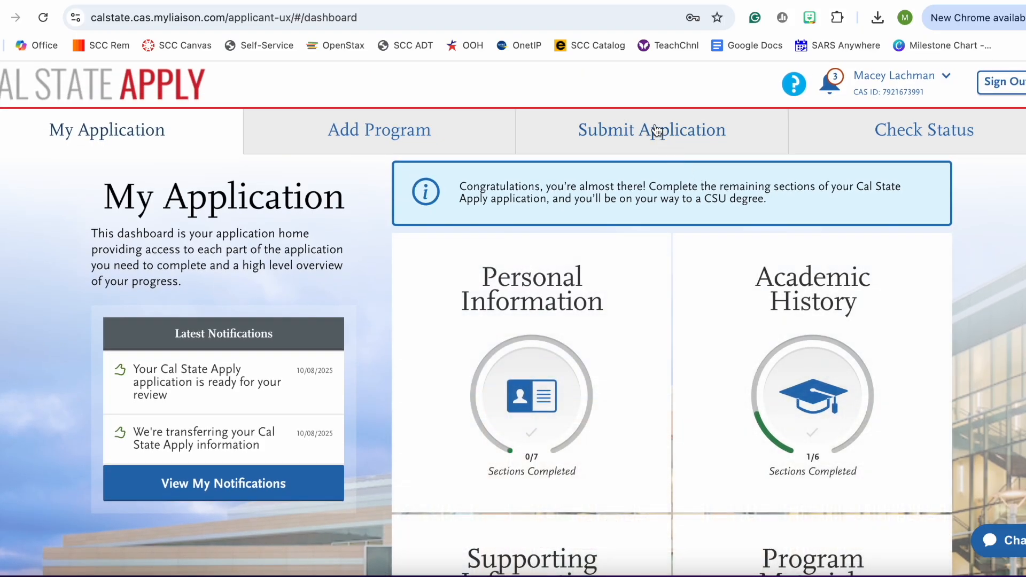
# Open Submit Application, review the total fees and first program cards, and return to the My Application dashboard
pyautogui.click(651, 131)
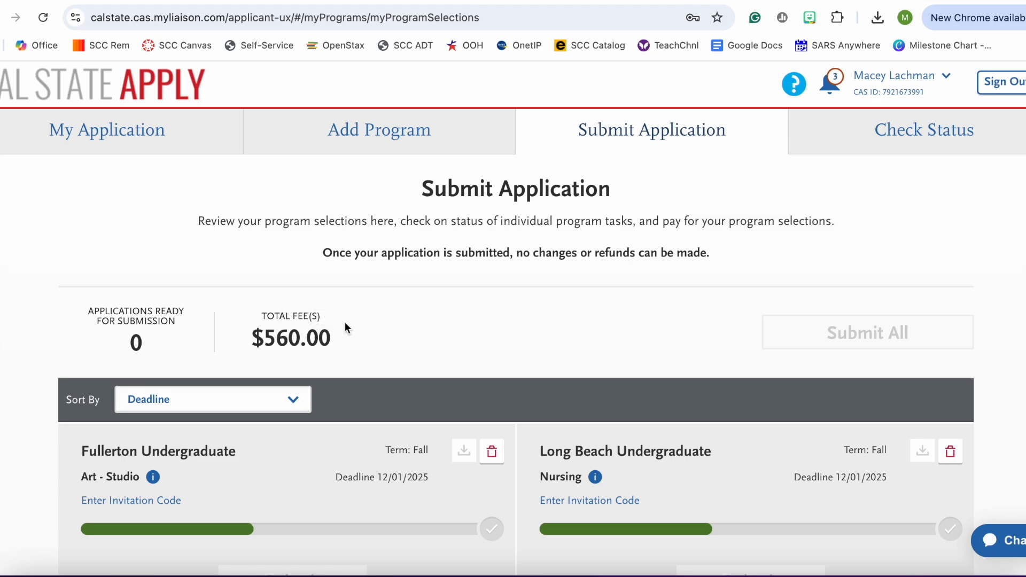
pyautogui.scroll(-2, 534, 278)
pyautogui.scroll(-2, 534, 278)
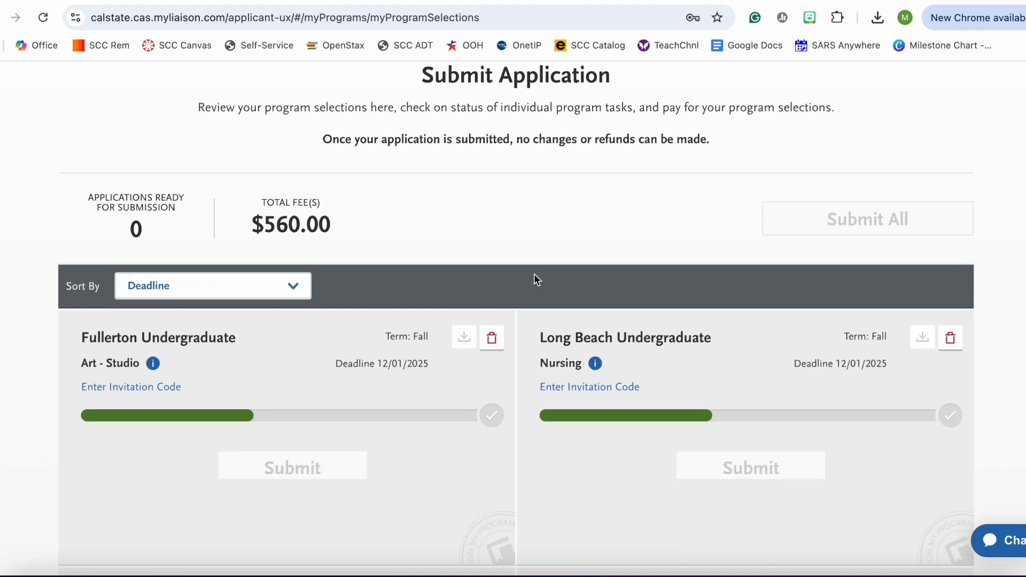
pyautogui.scroll(4, 534, 278)
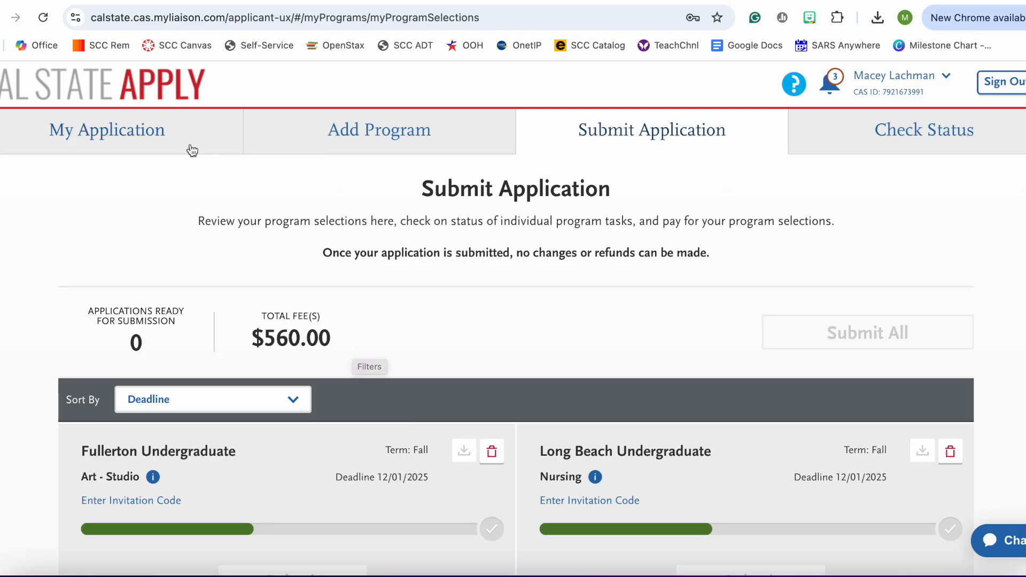
pyautogui.click(177, 136)
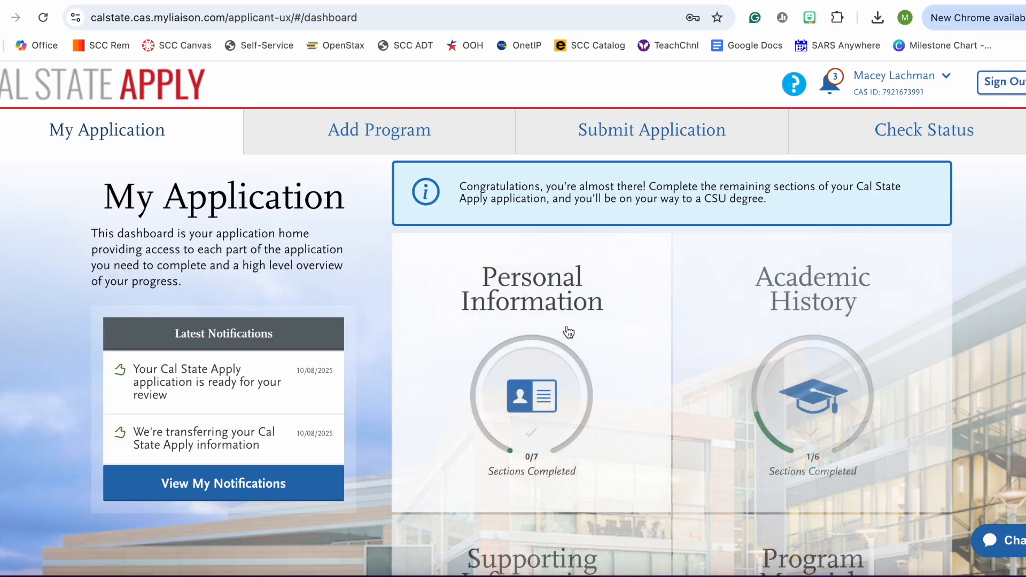
# Reopen Submit Application and look through the selected programs' deadlines, progress bars and submission options
pyautogui.click(700, 128)
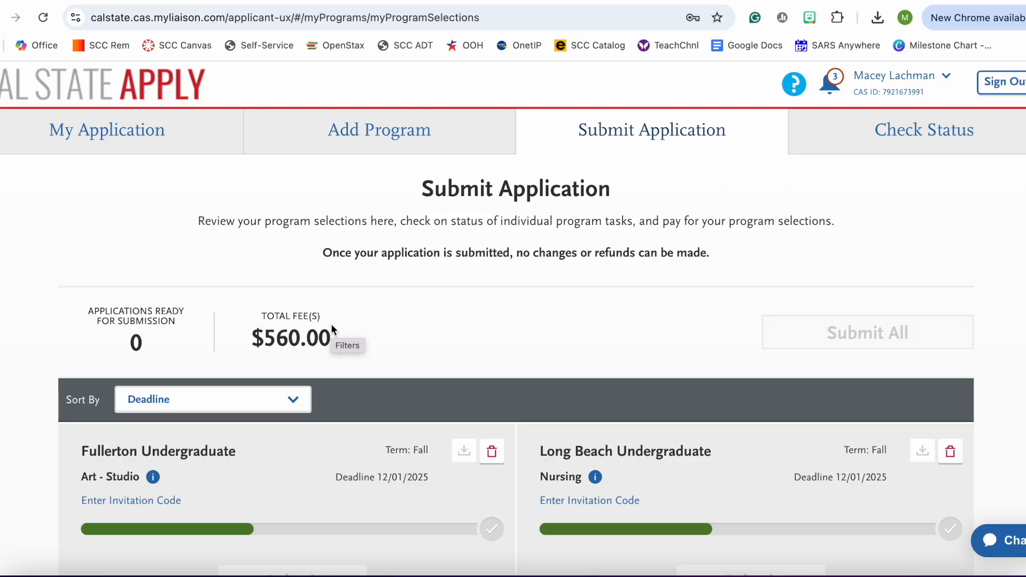
pyautogui.scroll(-1, 419, 302)
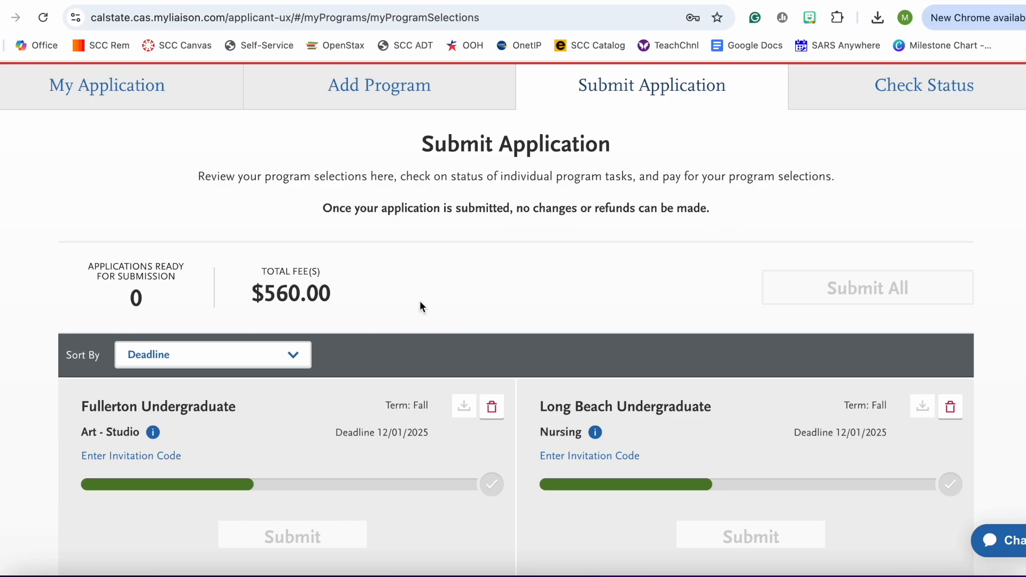
pyautogui.scroll(-3, 420, 304)
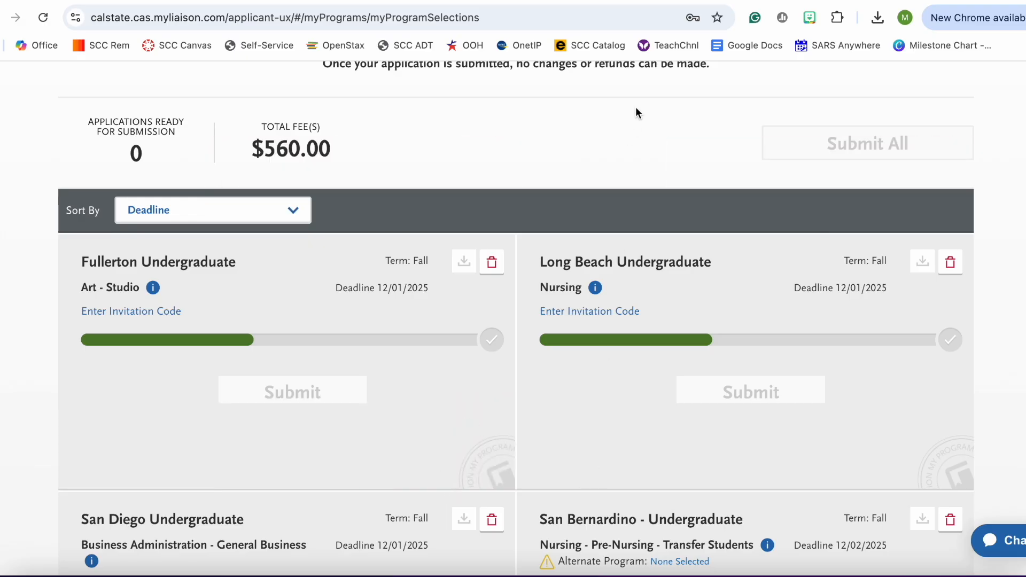
pyautogui.scroll(-10, 637, 107)
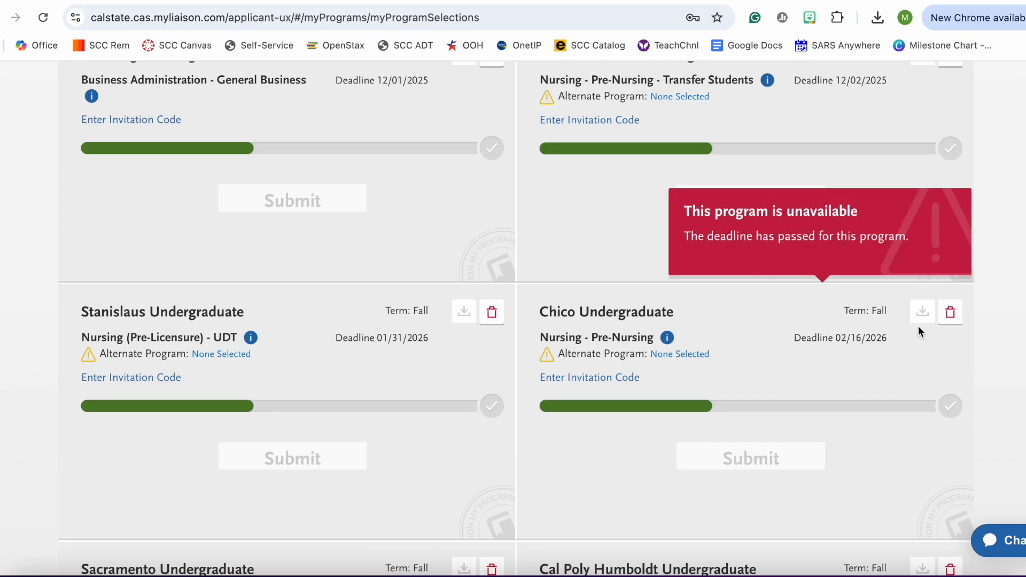
pyautogui.scroll(10, 784, 464)
pyautogui.scroll(2, 784, 461)
pyautogui.scroll(-3, 826, 462)
pyautogui.scroll(3, 843, 268)
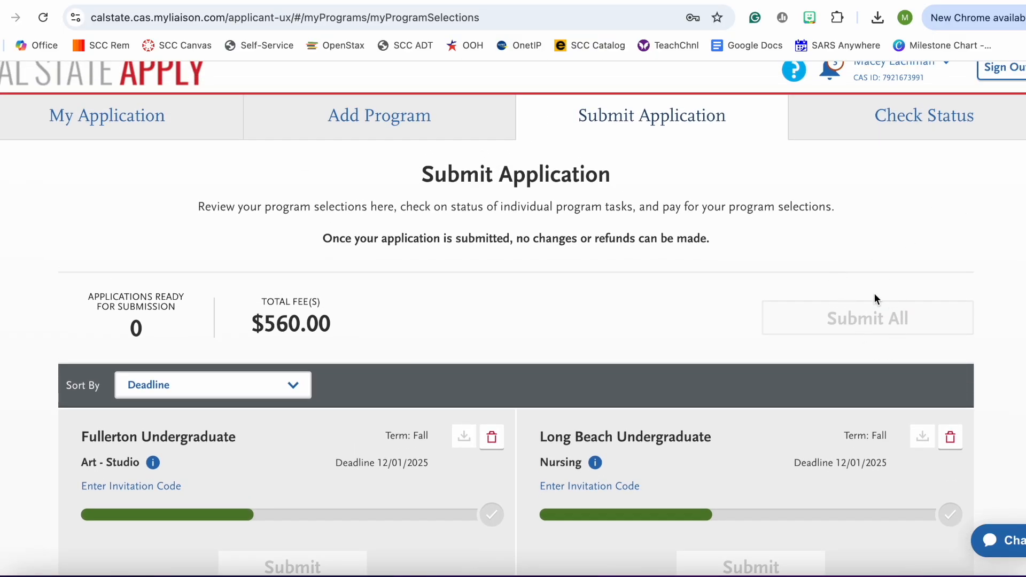
pyautogui.scroll(1, 875, 298)
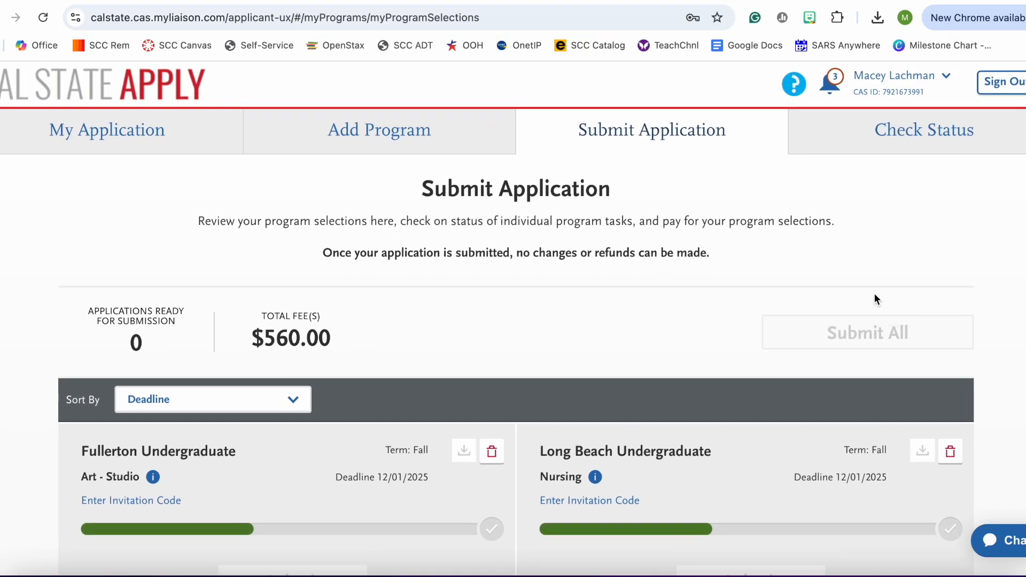
# Open Check Status, expand the Associate Degree for Transfer details to review their verification status, and return to the My Application dashboard
pyautogui.click(871, 130)
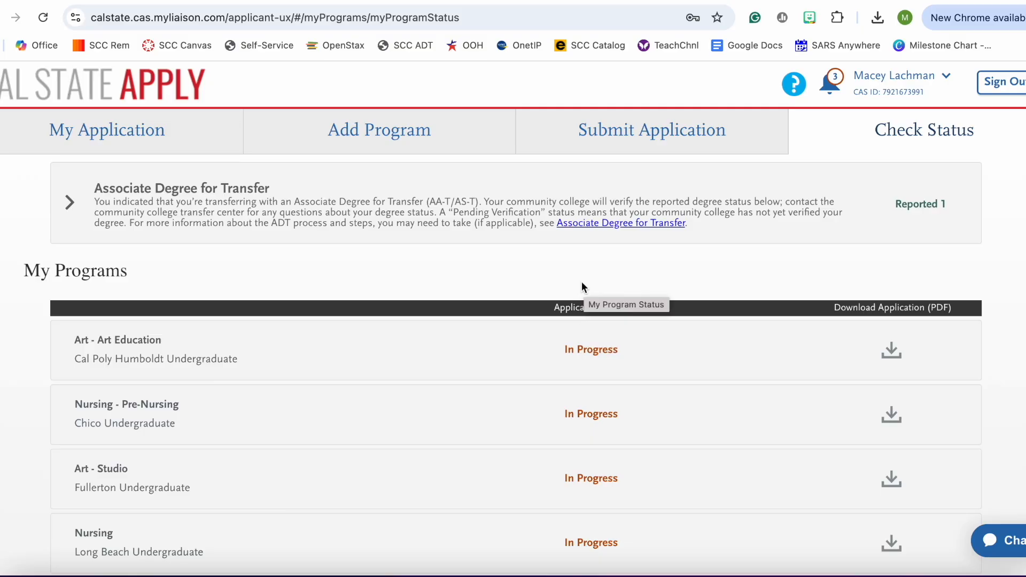
pyautogui.click(73, 206)
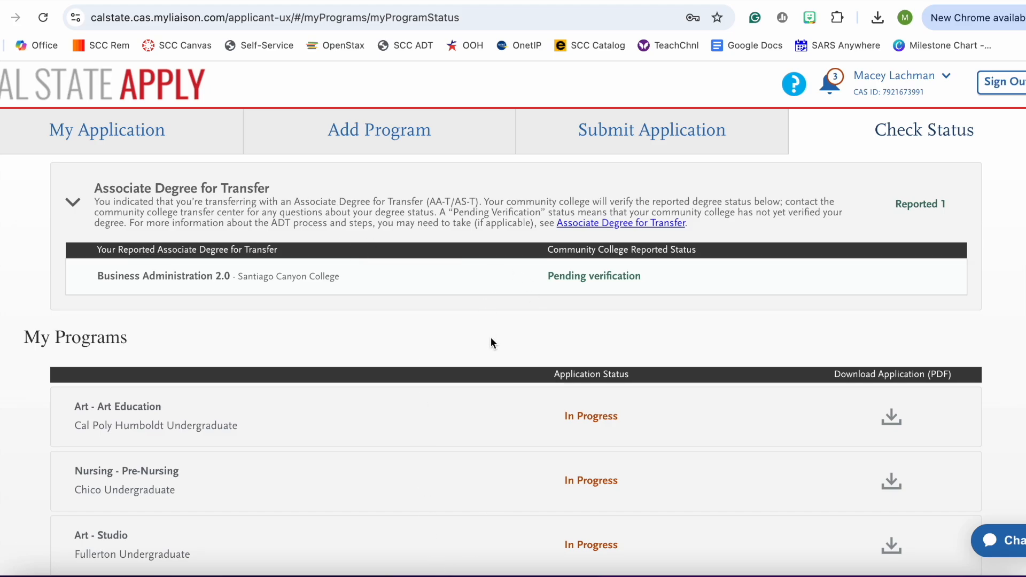
pyautogui.click(160, 133)
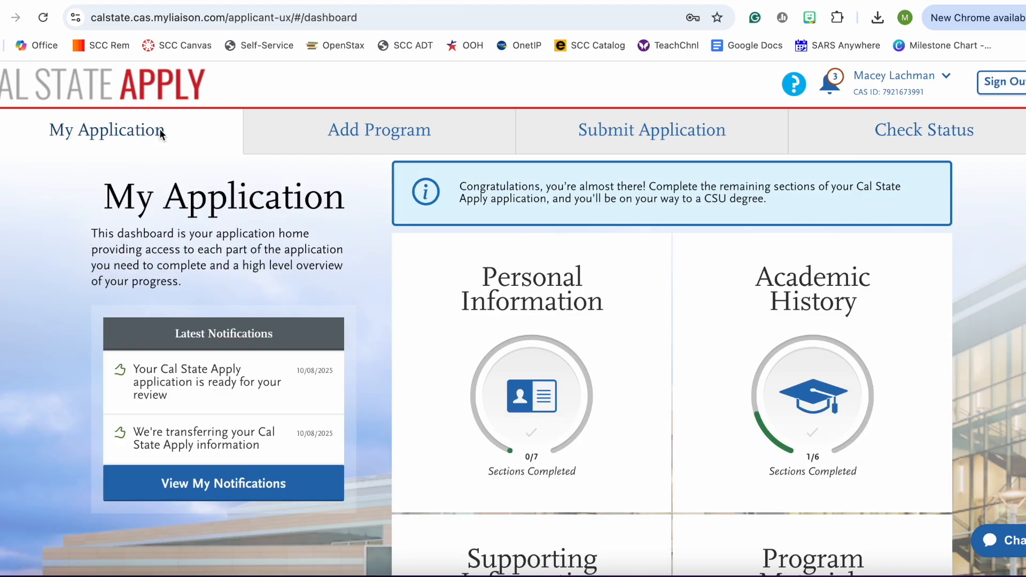